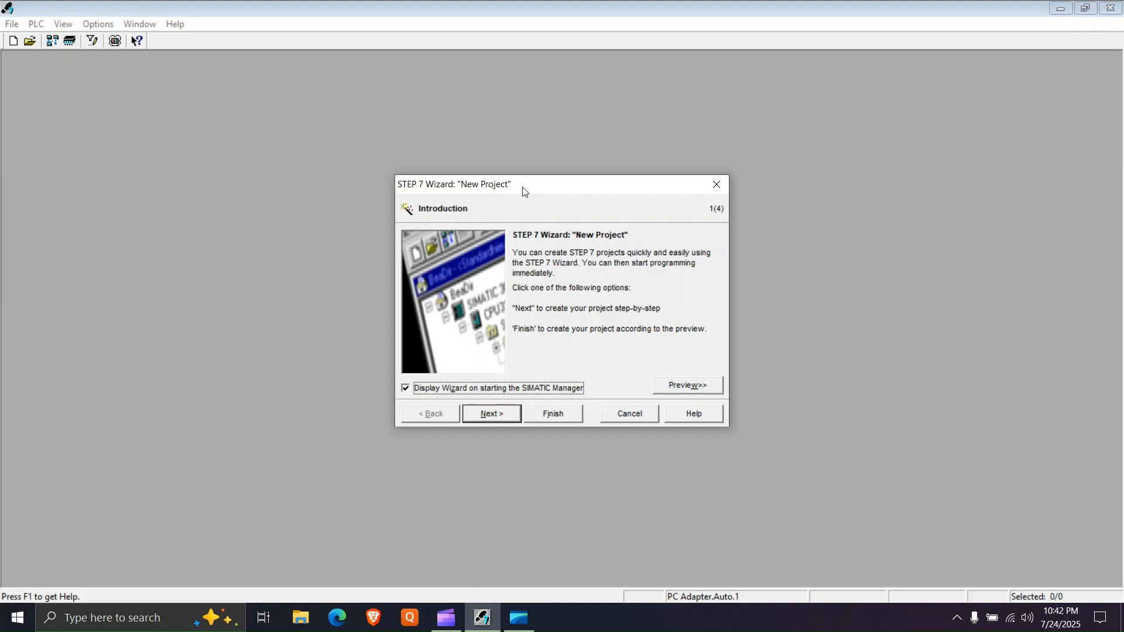
- Choose CPU317-2 PN/DP as the CPU for the new STEP 7 project
click(501, 416)
scroll(562, 296, down, 7)
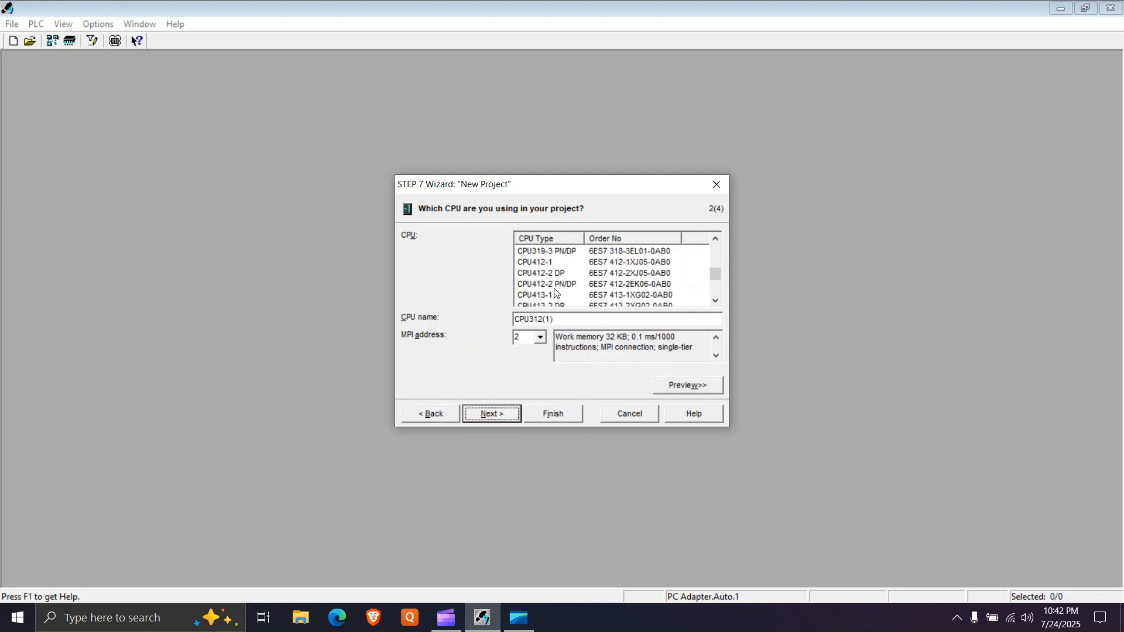
scroll(554, 289, down, 4)
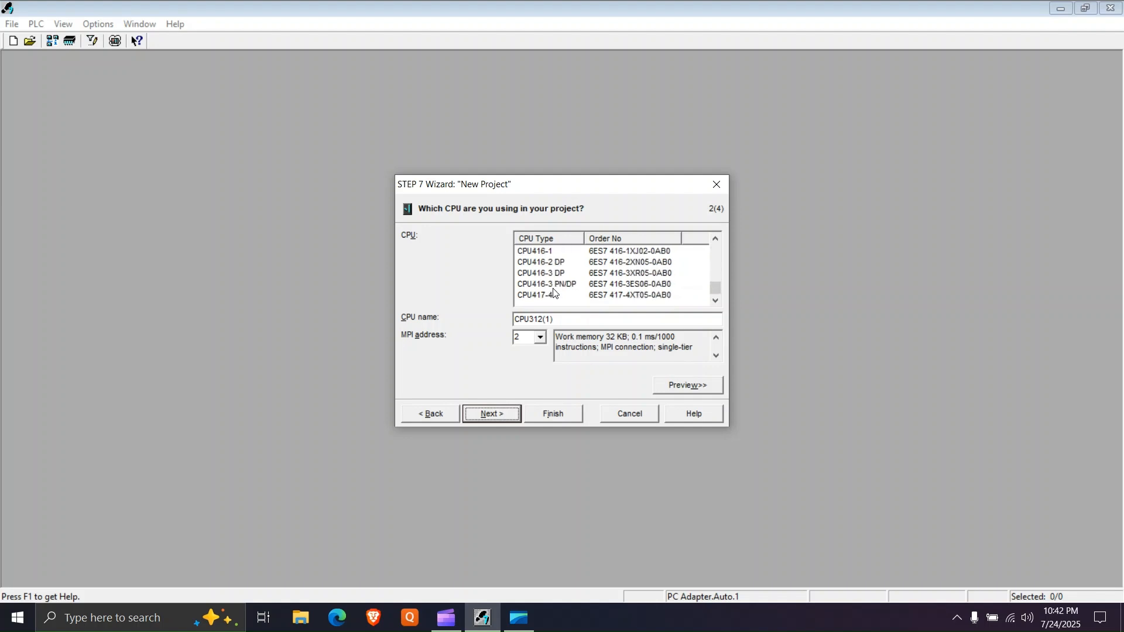
scroll(553, 289, up, 3)
scroll(553, 293, up, 1)
scroll(553, 291, up, 2)
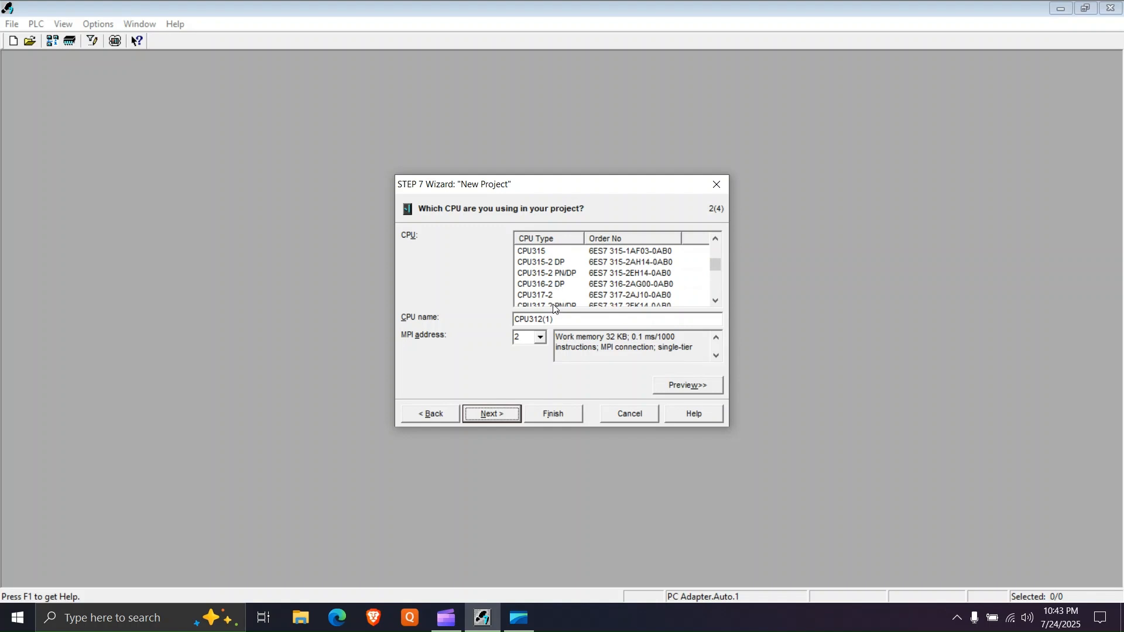
click(553, 305)
scroll(555, 302, down, 2)
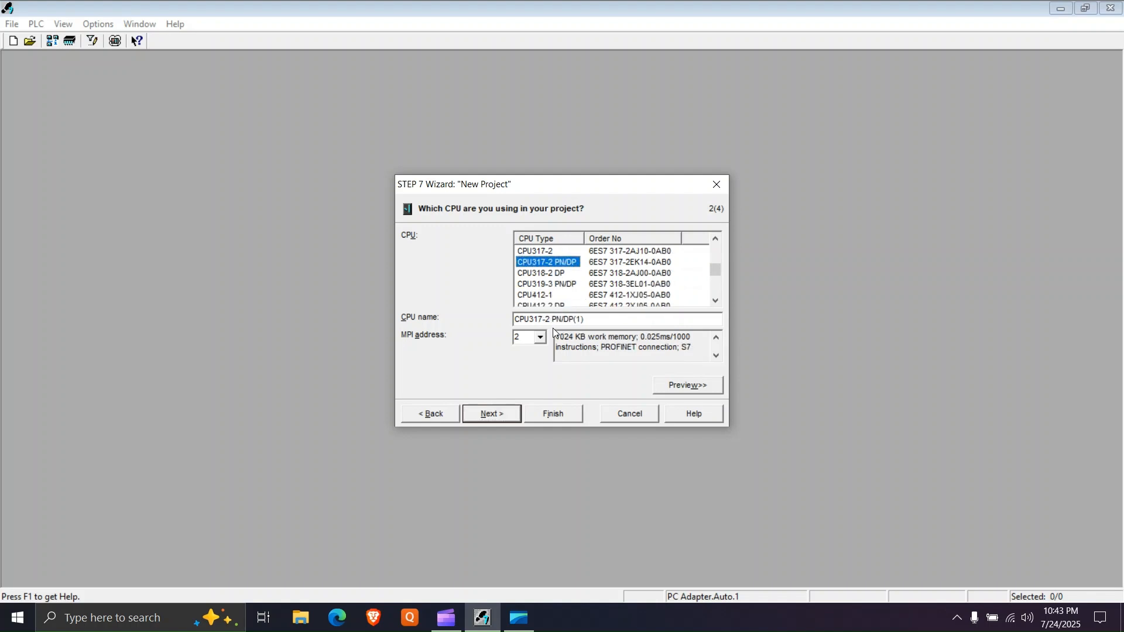
click(498, 414)
- Set the language for the selected blocks to LAD and create the project under the name OPC_TEST
click(606, 355)
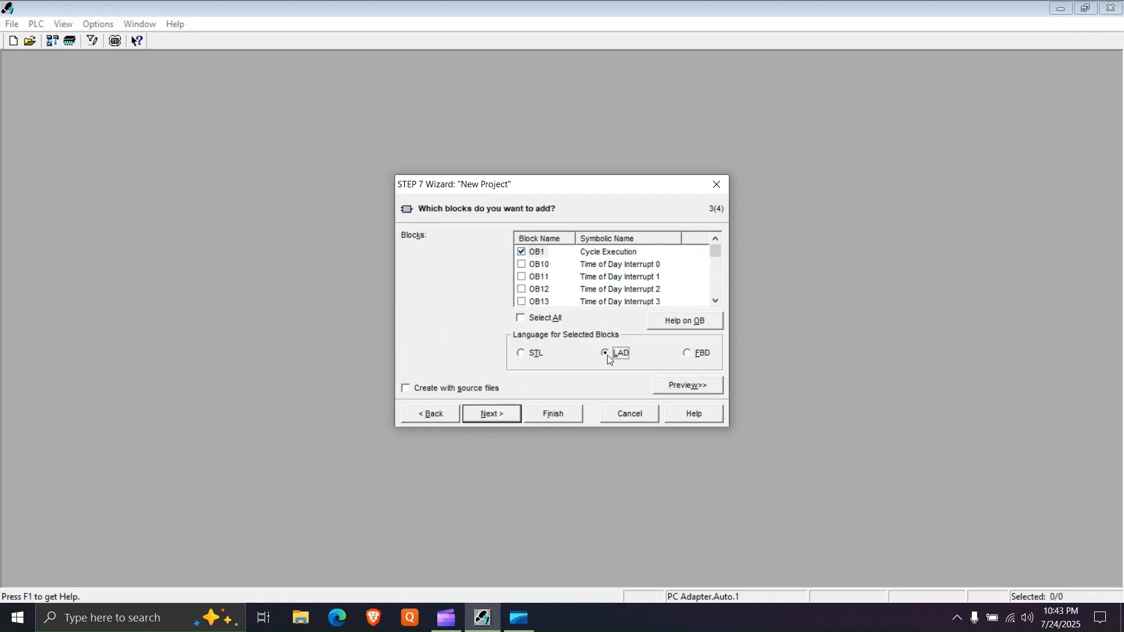
click(501, 413)
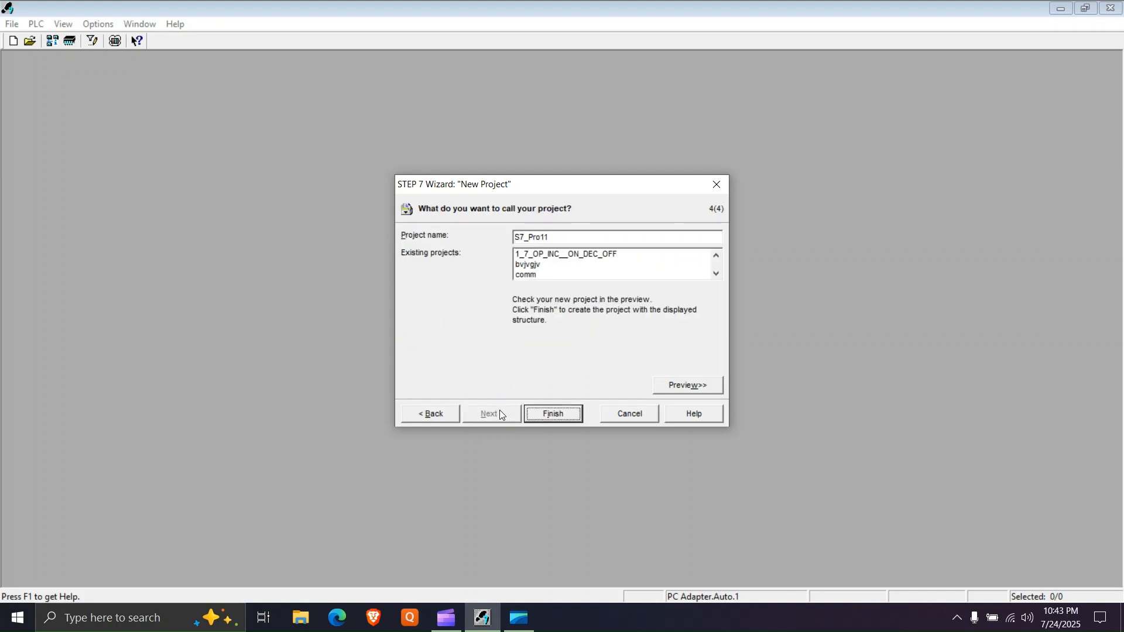
drag(558, 237, 374, 259)
key(BackSpace)
text(OPC_TEST)
click(572, 405)
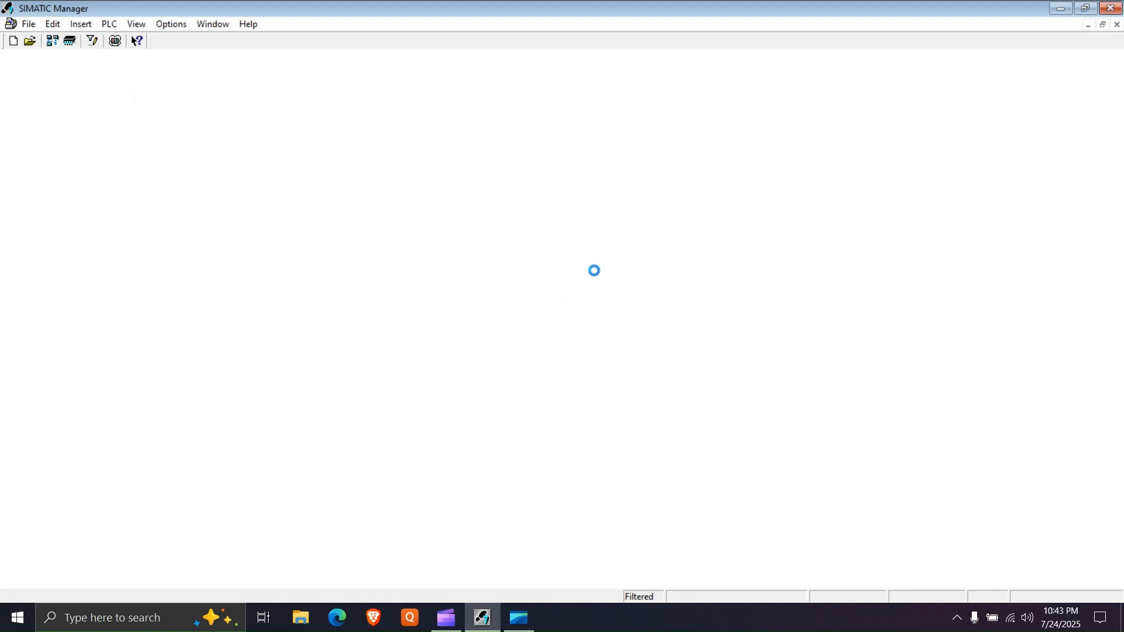
- Close the TEST_KEPSERVER project and maximize the OPC_TEST project window
click(1089, 26)
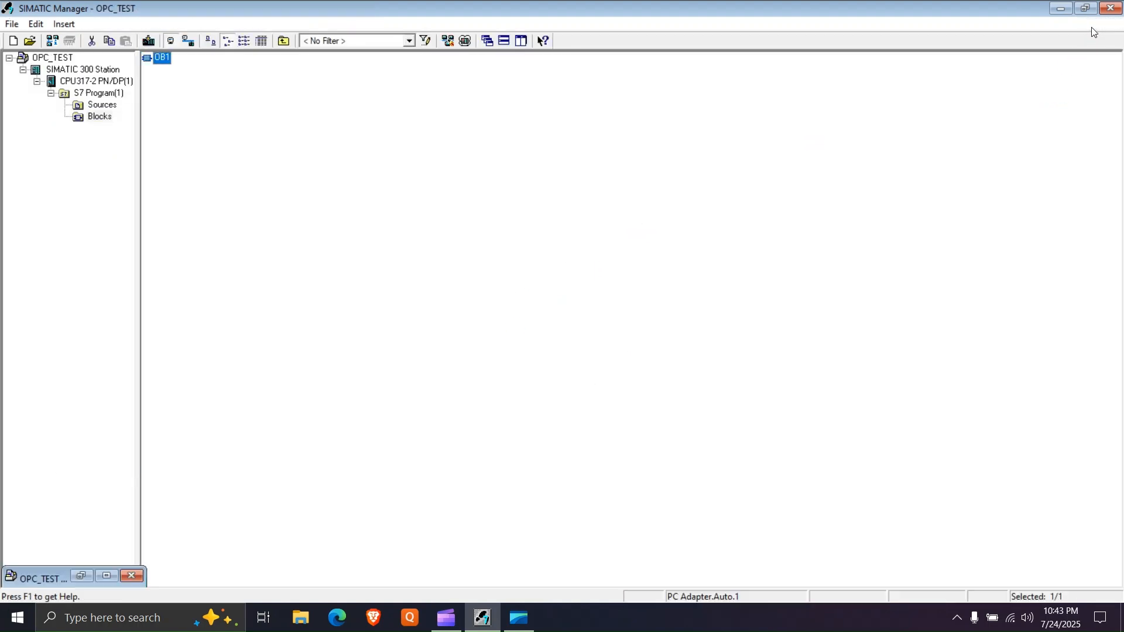
click(1103, 24)
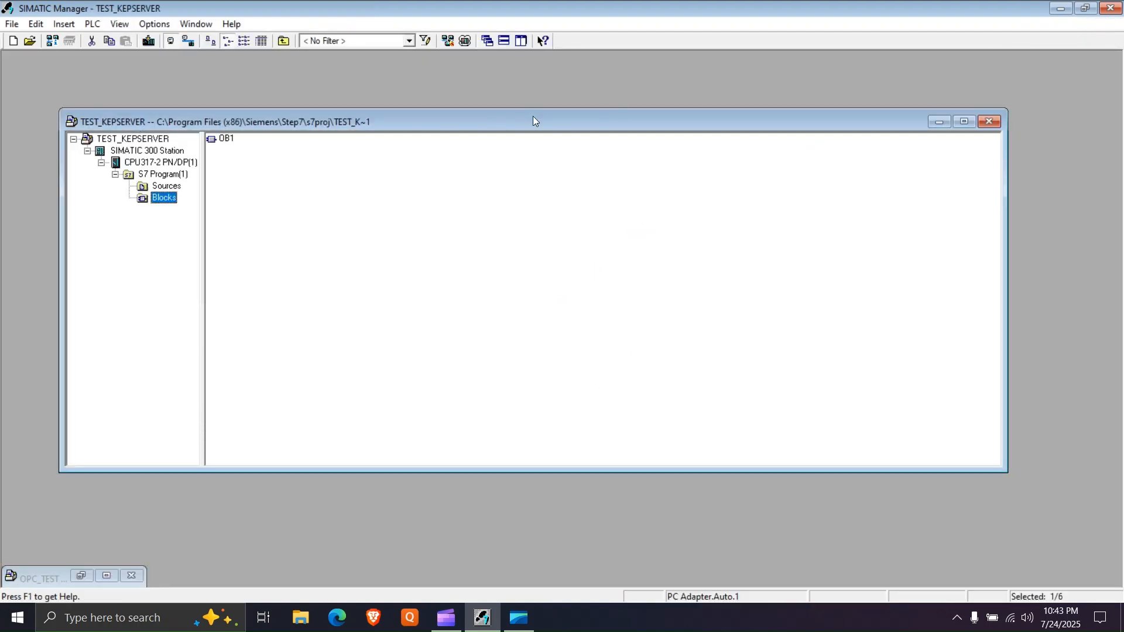
click(990, 121)
click(105, 577)
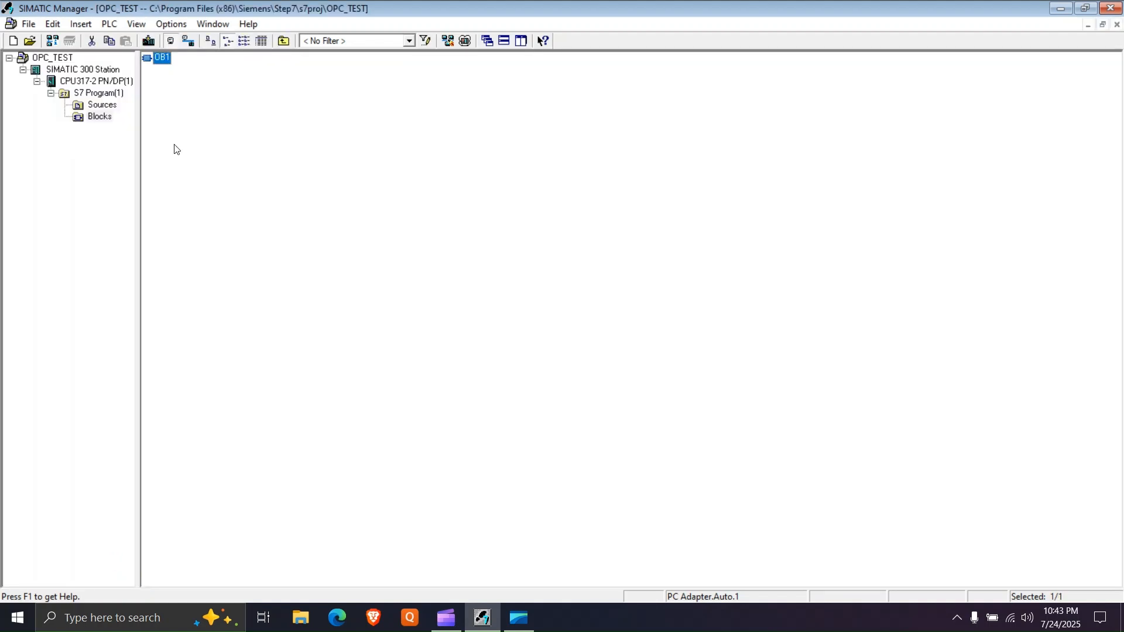
- Open block OB1 and insert a normally open contact addressed I0.0 on the rung of Network 1
double_click(160, 57)
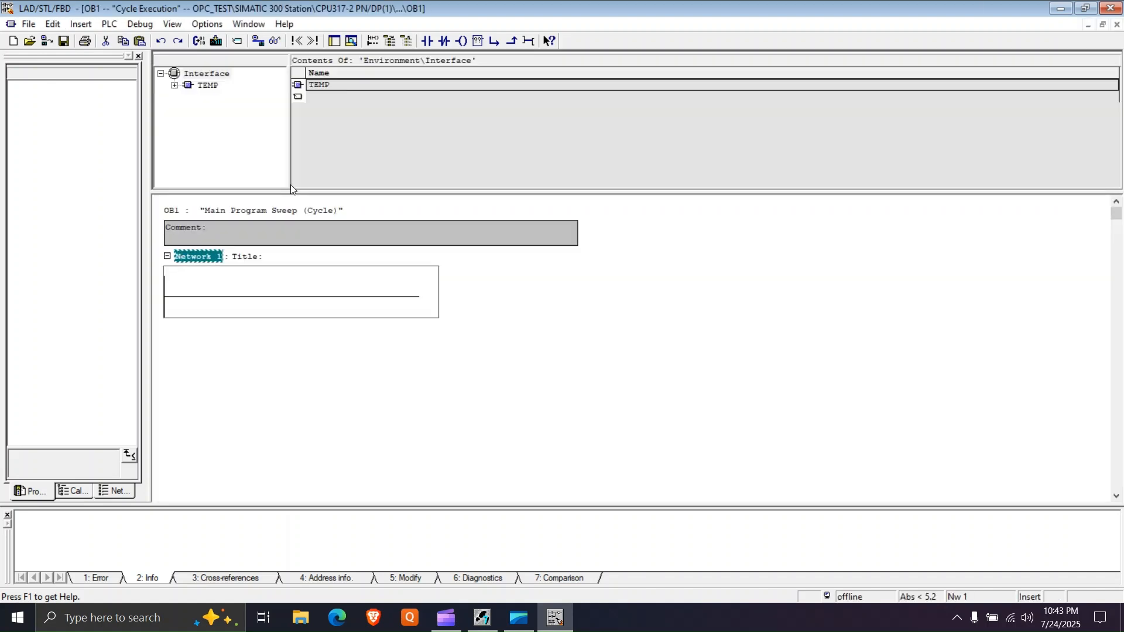
click(208, 298)
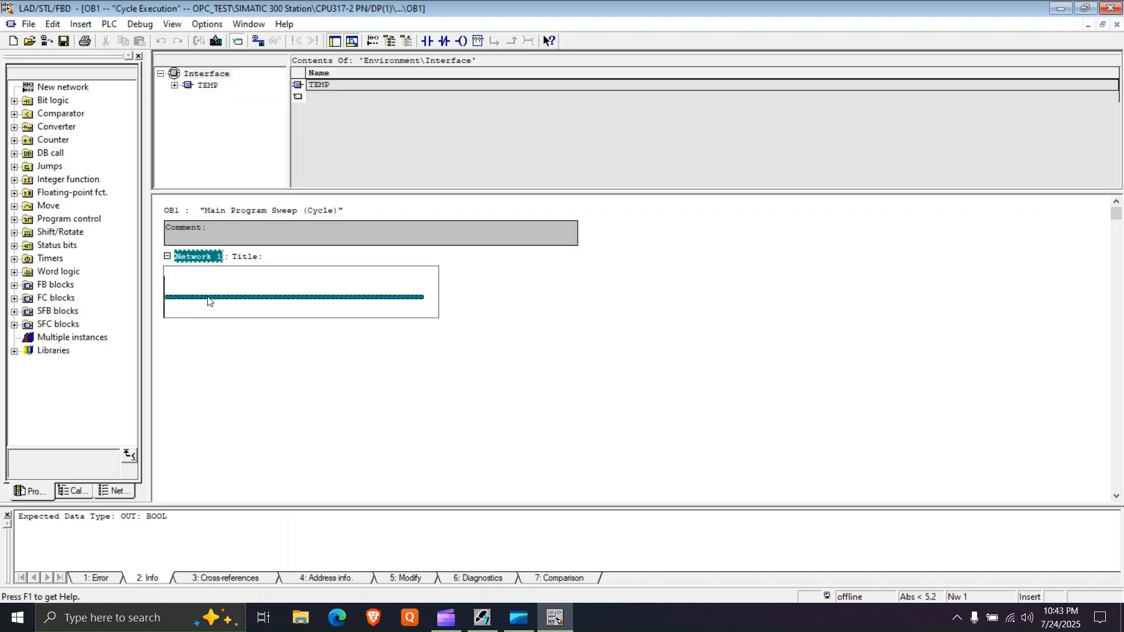
click(427, 42)
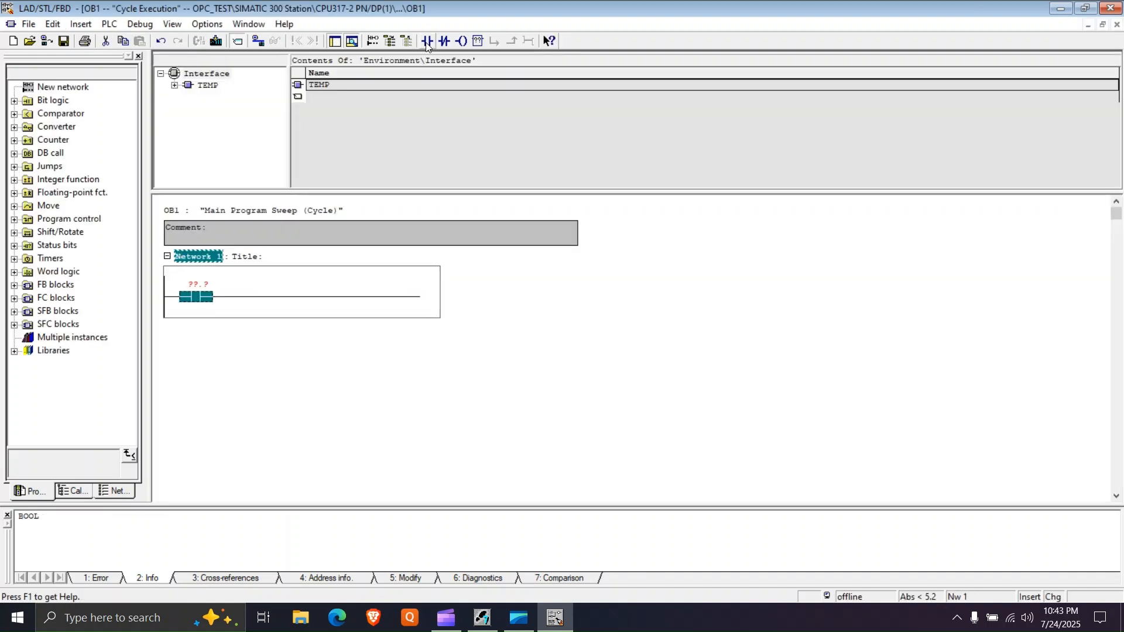
text(I0.0)
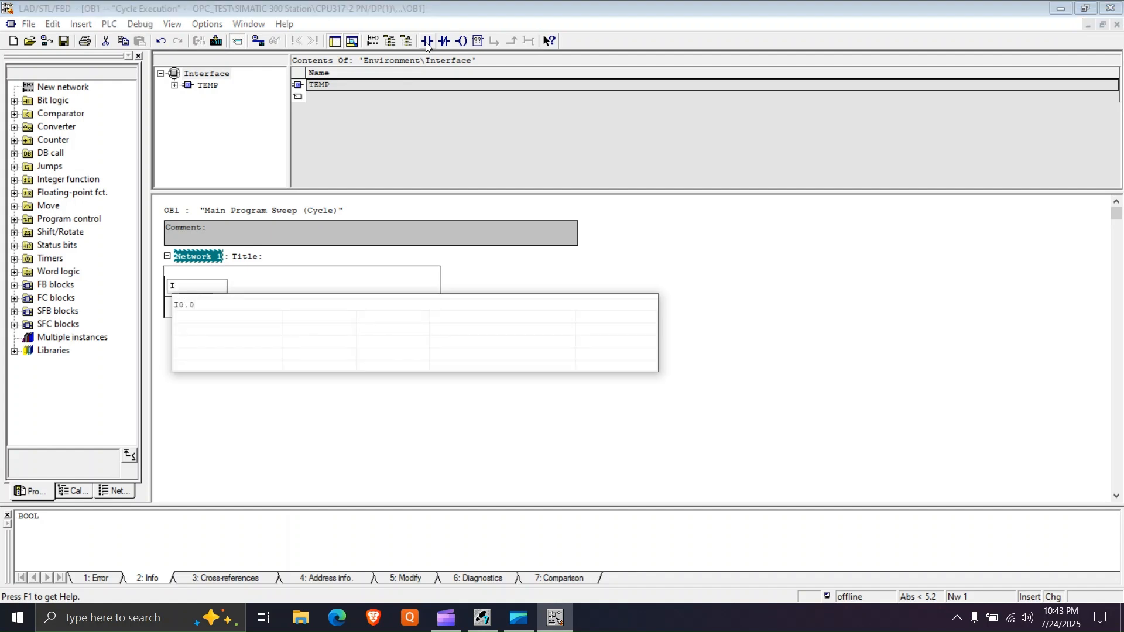
key(Return)
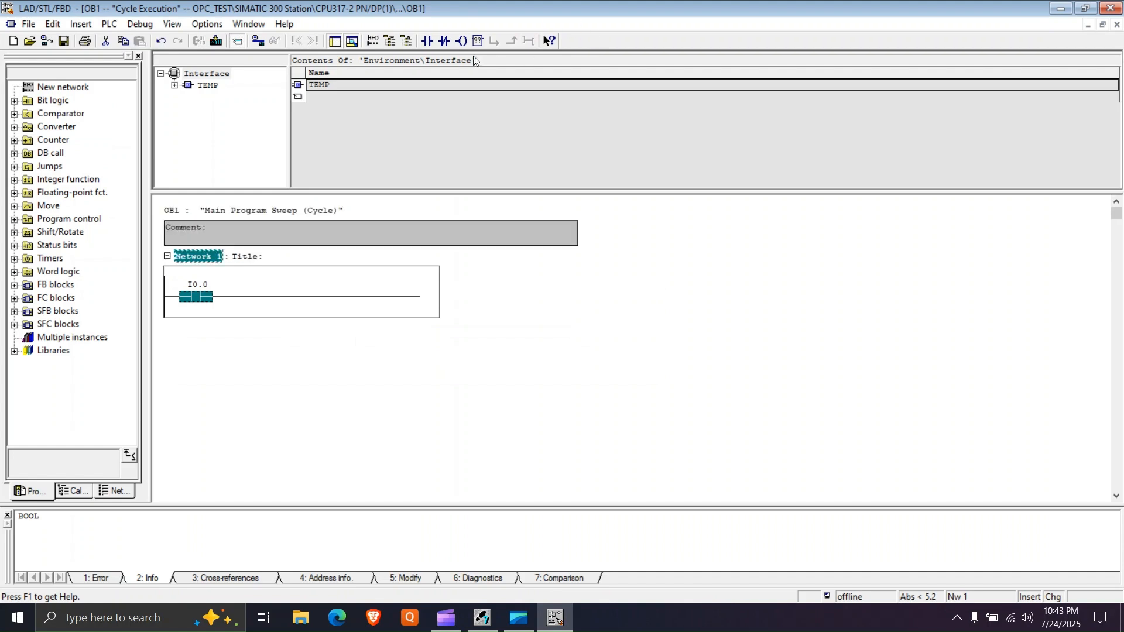
- Add a normally closed contact addressed I0.1 in series after the I0.0 contact
click(444, 41)
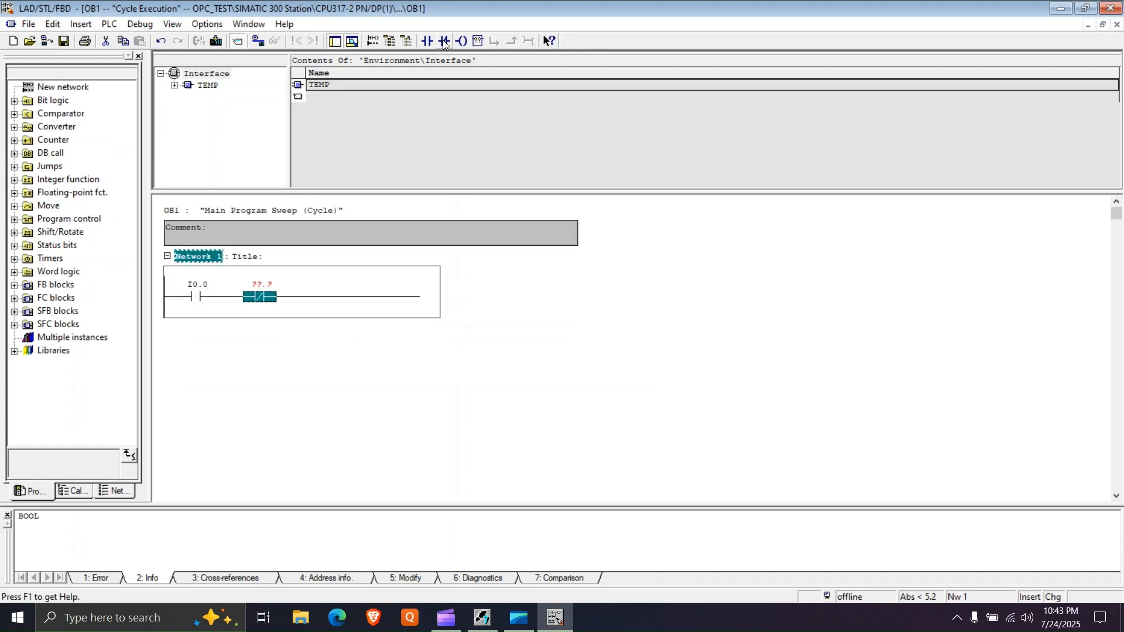
text(I)
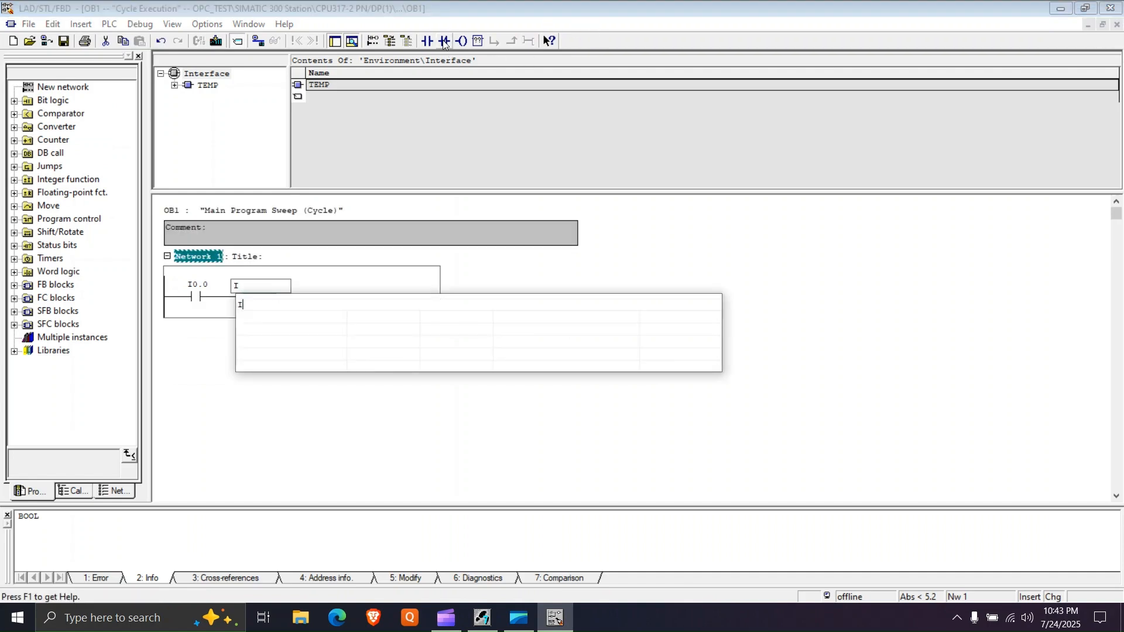
text(0.1)
key(Return)
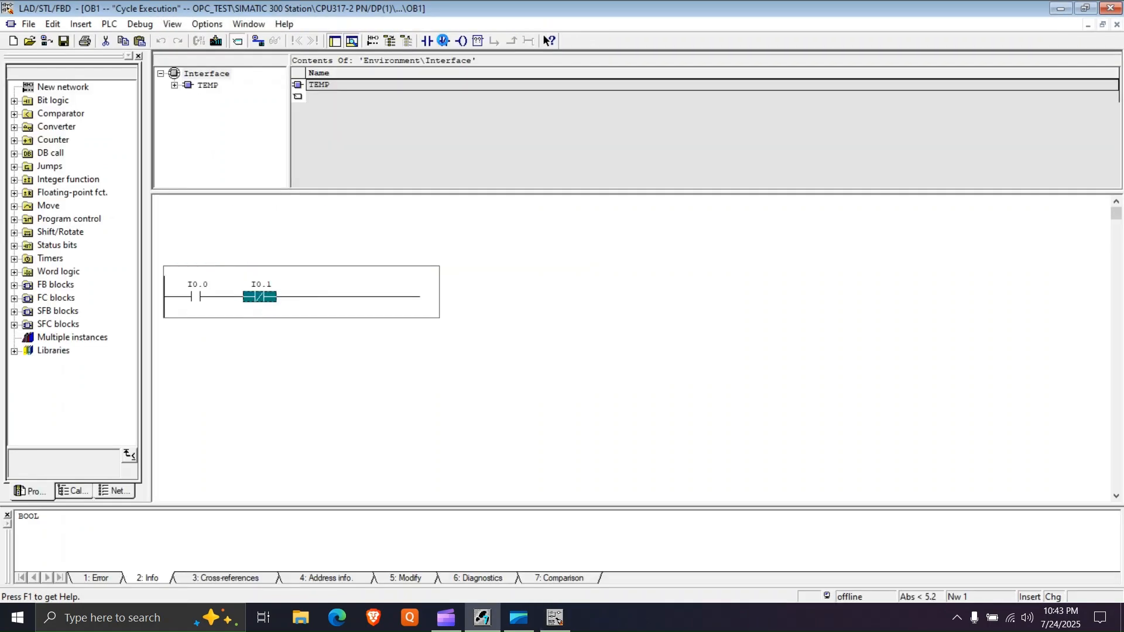
- Add an output coil addressed Q0.0 at the end of the Network 1 rung
click(462, 41)
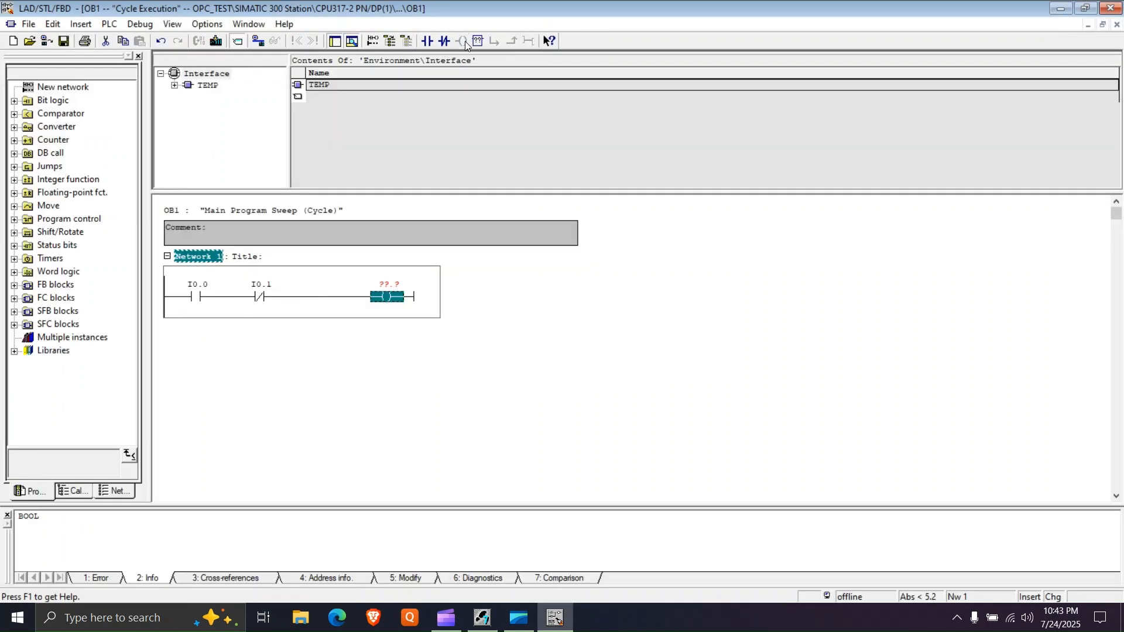
text(Q0.0)
key(Return)
- Add a parallel branch around the I0.0 contact with a normally open latching contact addressed Q0.0
click(166, 303)
click(427, 41)
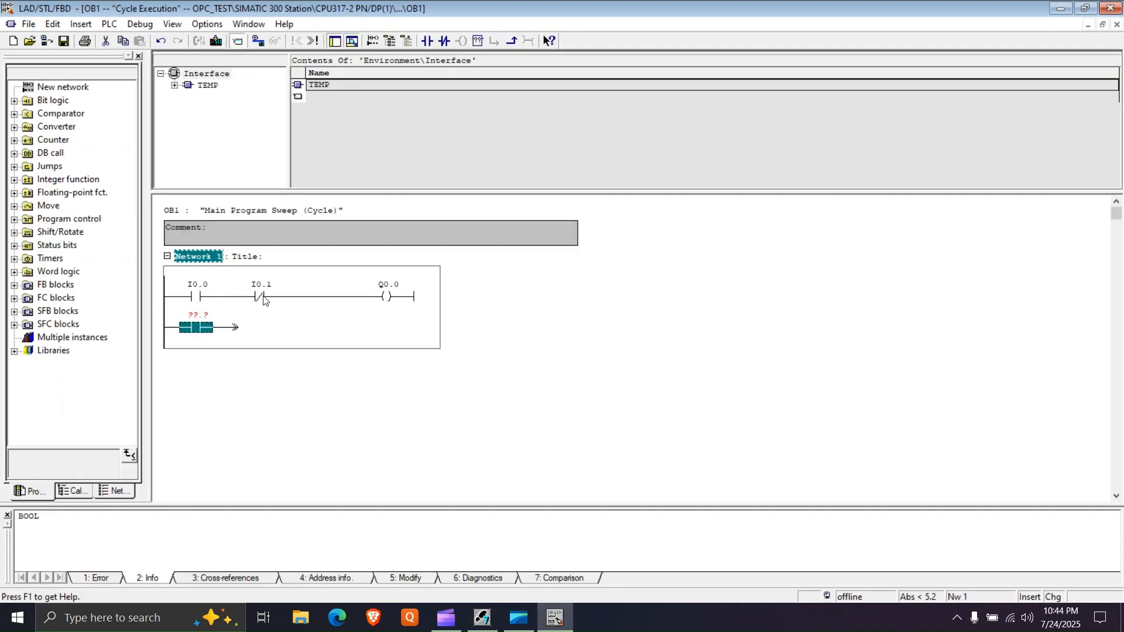
drag(233, 328, 241, 297)
click(199, 315)
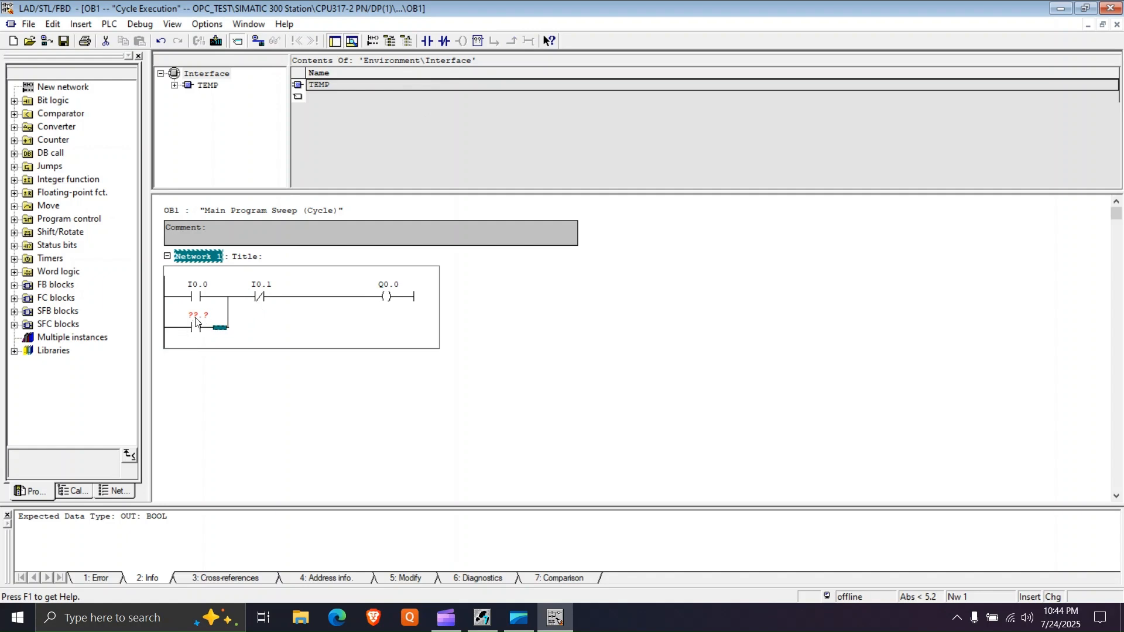
text(Q0.0)
key(Return)
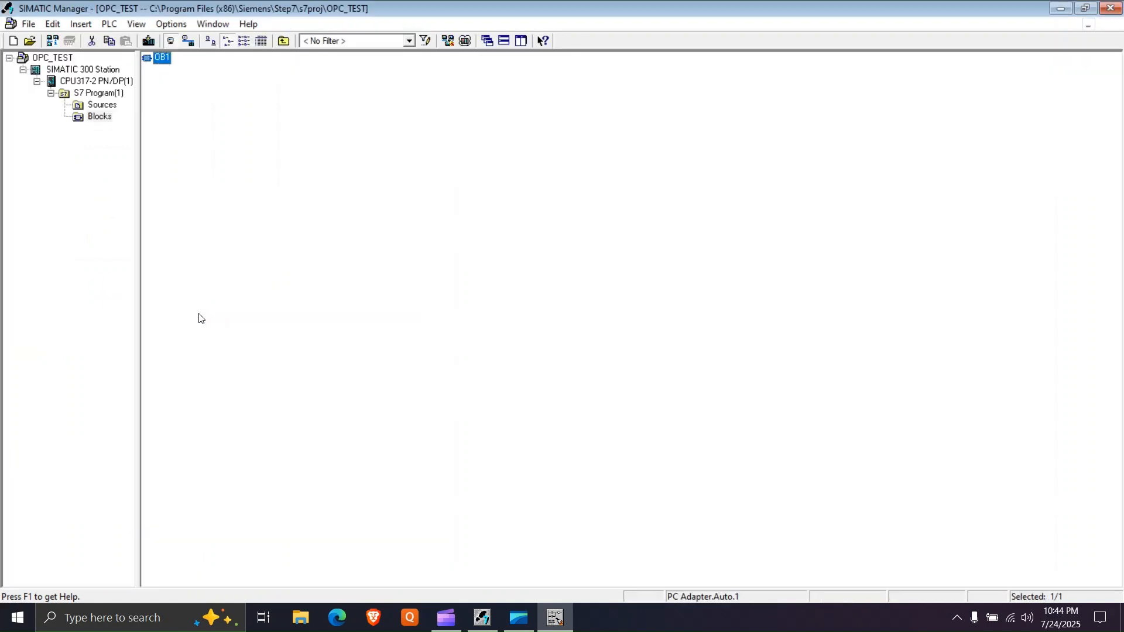
click(258, 326)
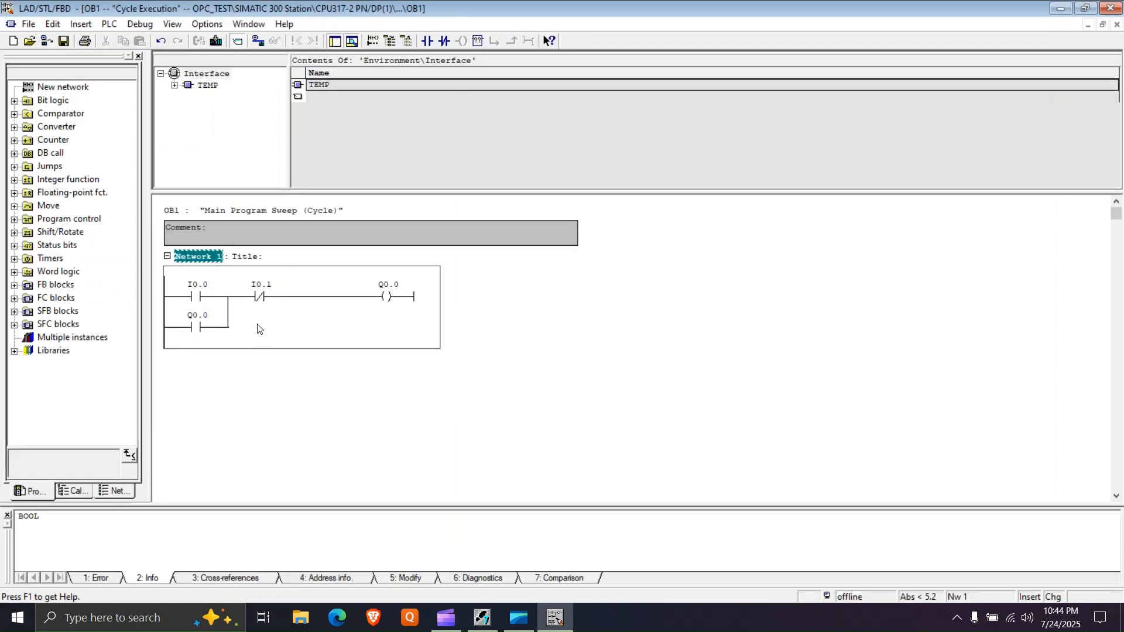
- Add another parallel branch below the Q0.0 contact with a normally open contact addressed M0.0, joined before I0.1
click(166, 339)
click(427, 45)
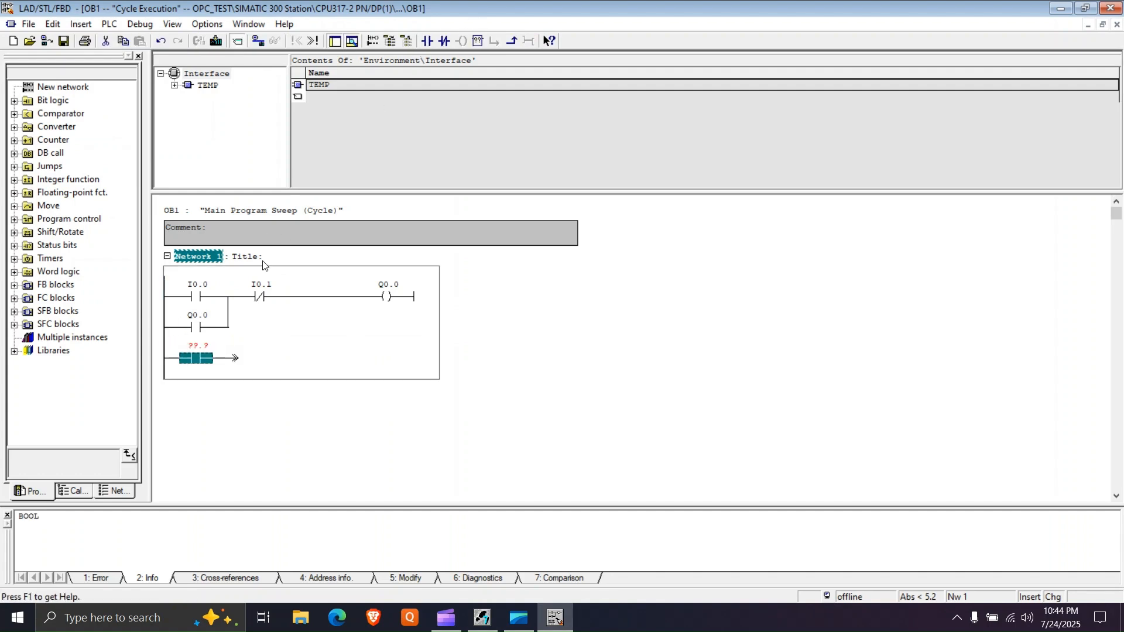
text(M0.)
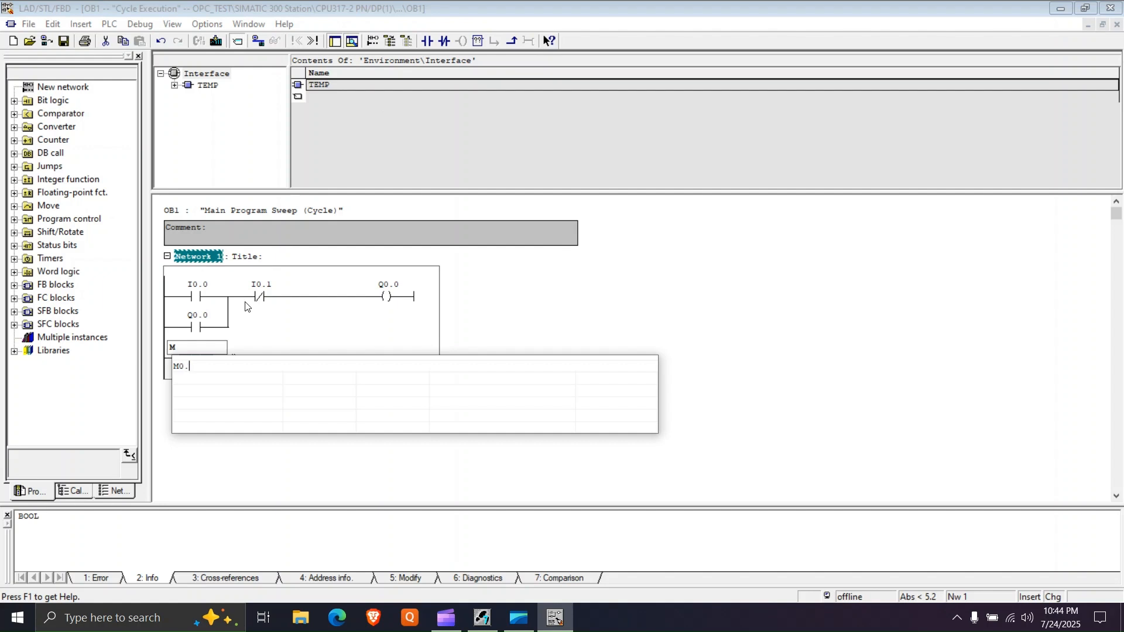
text(0)
key(Return)
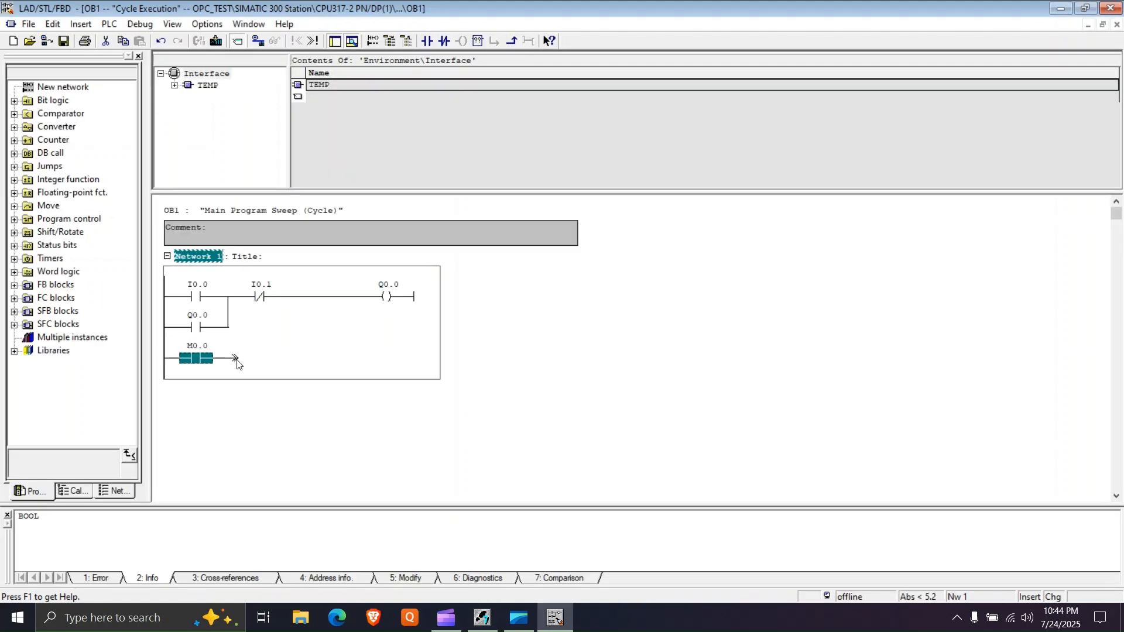
drag(236, 364, 228, 329)
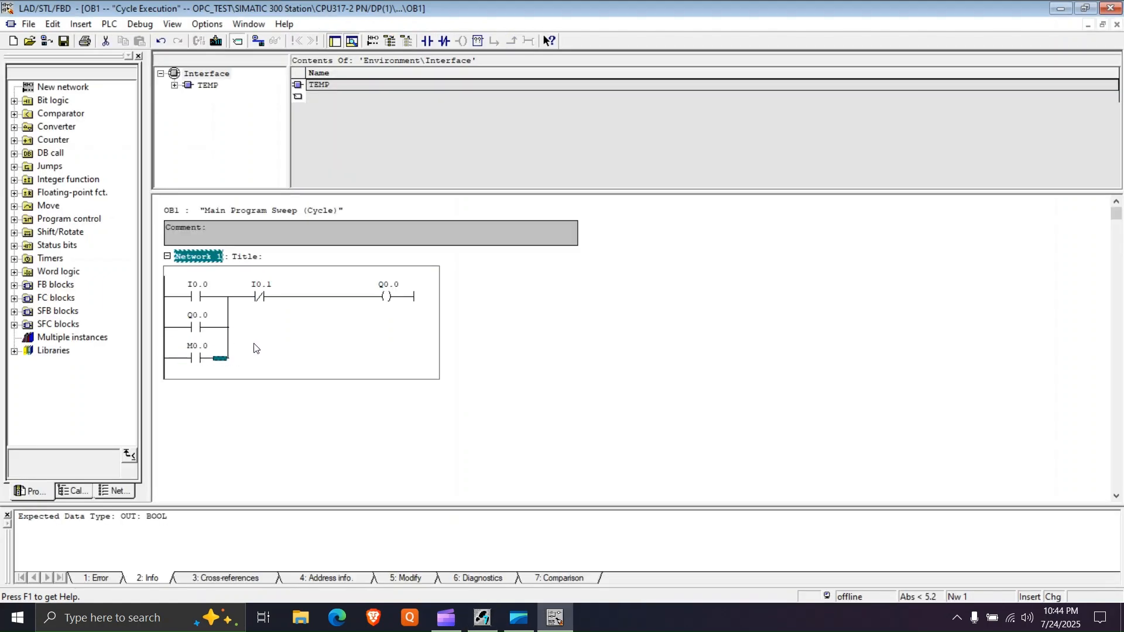
- Insert a normally closed contact addressed M0.1 between the I0.1 contact and the Q0.0 coil
click(293, 299)
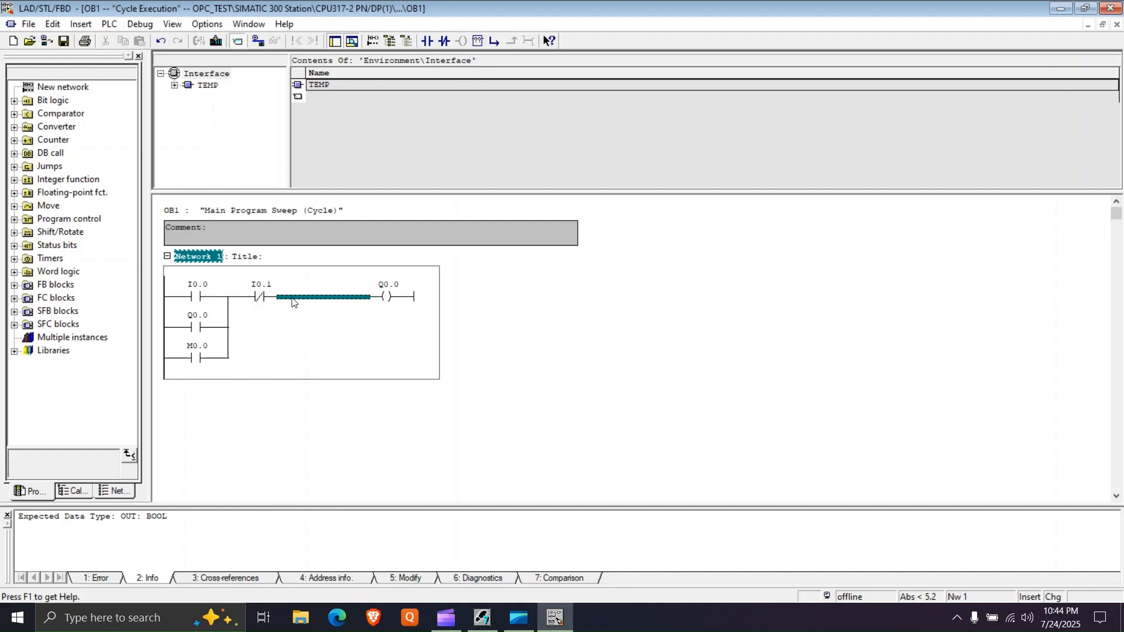
click(445, 42)
text(M)
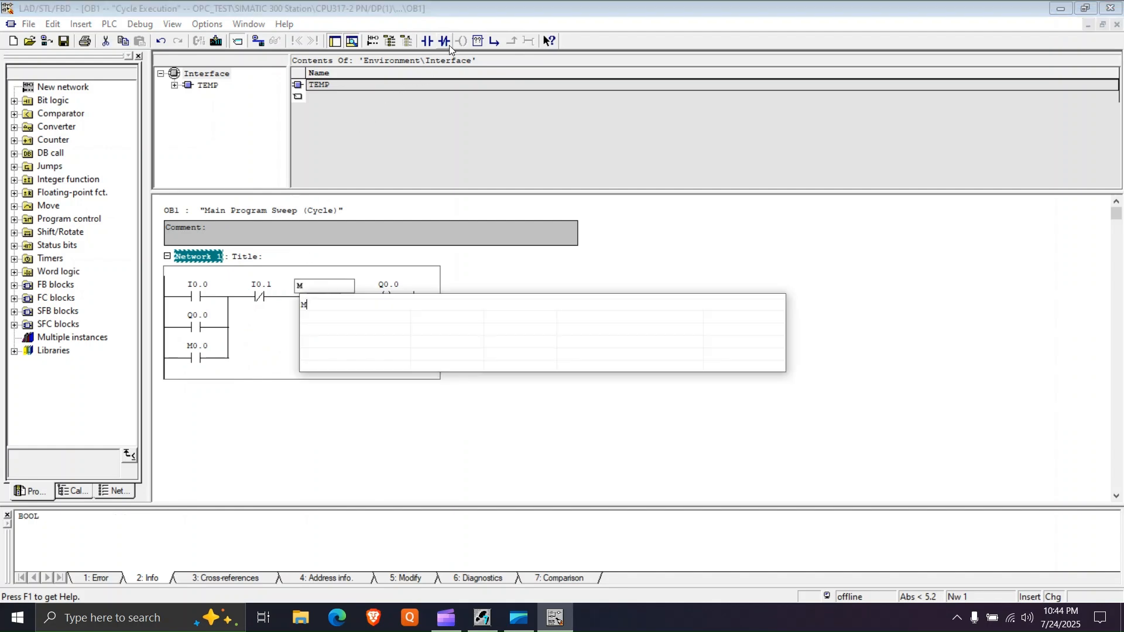
text(0.1)
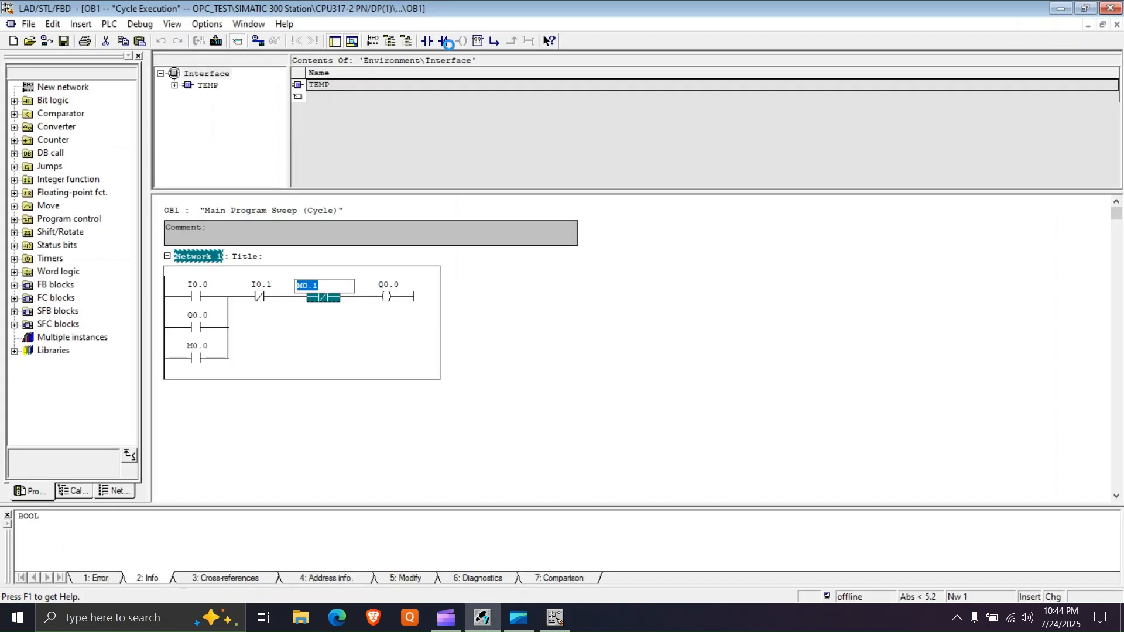
key(Return)
click(195, 299)
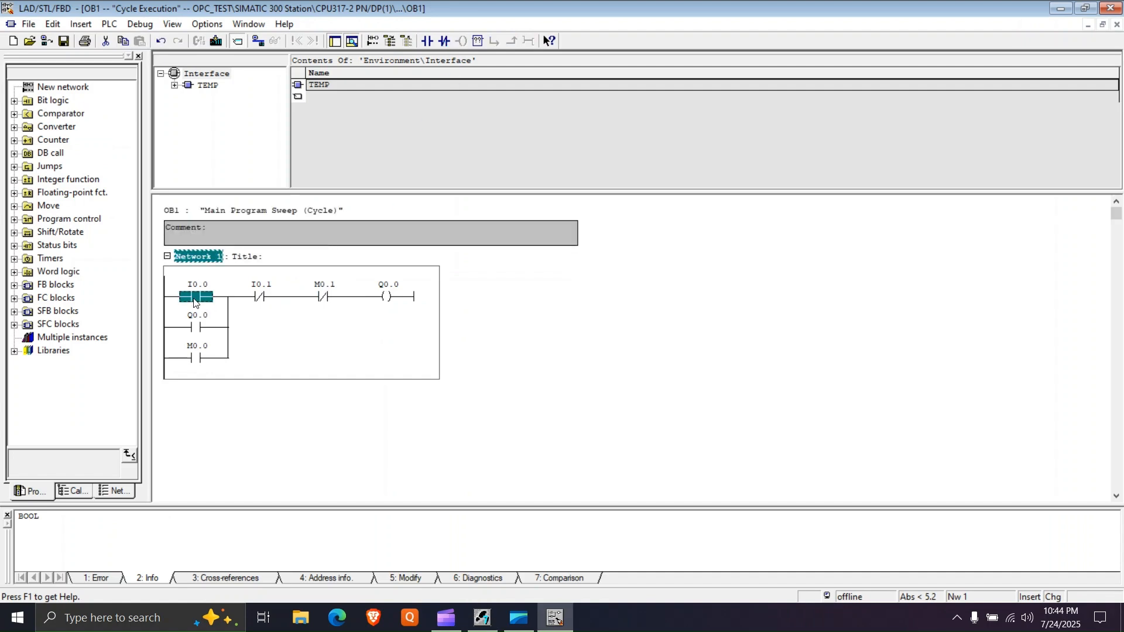
click(258, 300)
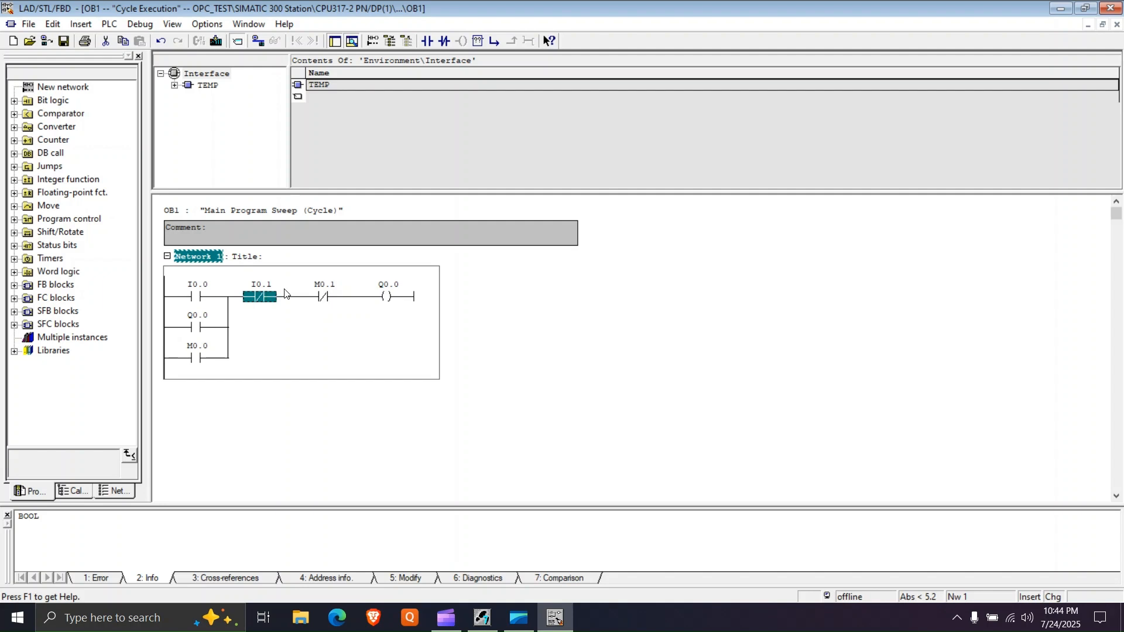
click(196, 359)
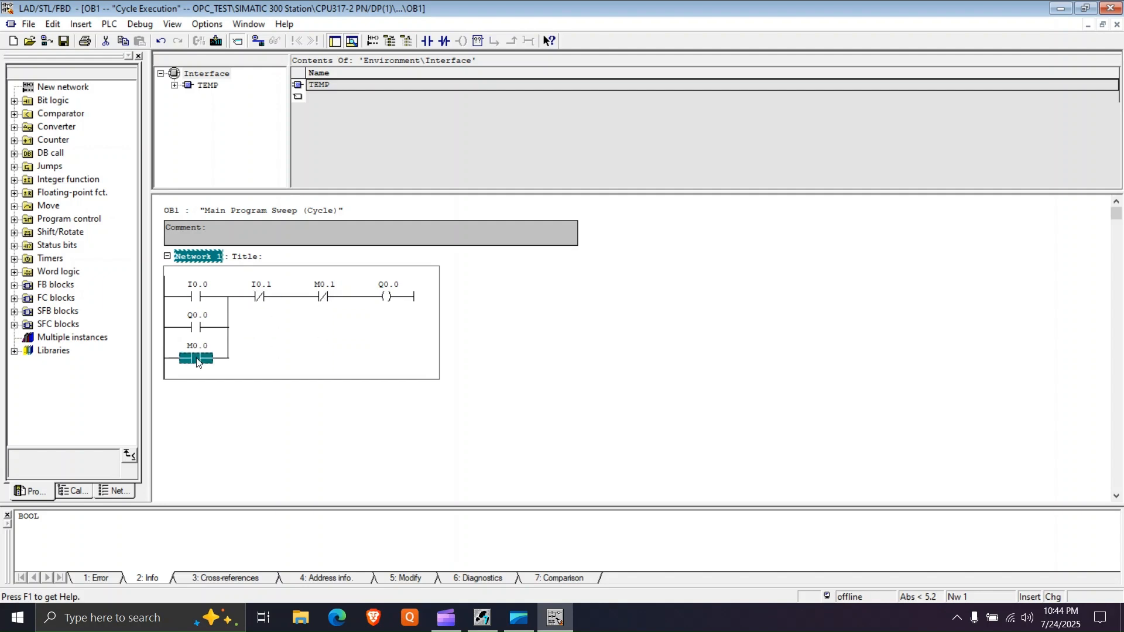
click(326, 297)
click(259, 369)
click(321, 298)
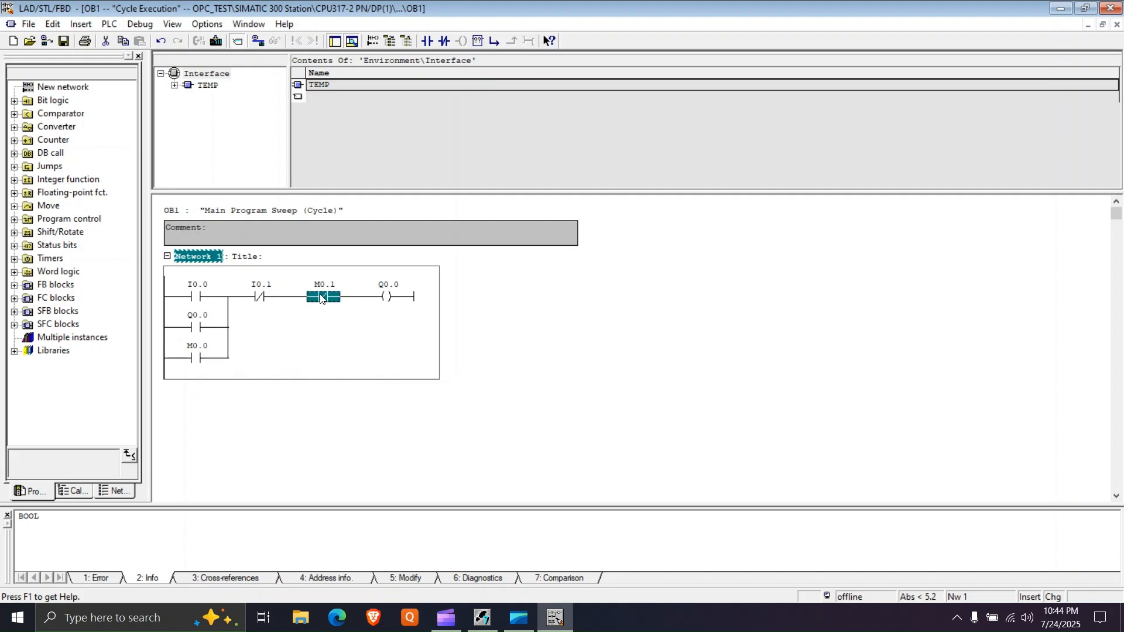
click(313, 335)
- Save the OB1 block with the completed Network 1 rung and return to SIMATIC Manager
click(394, 299)
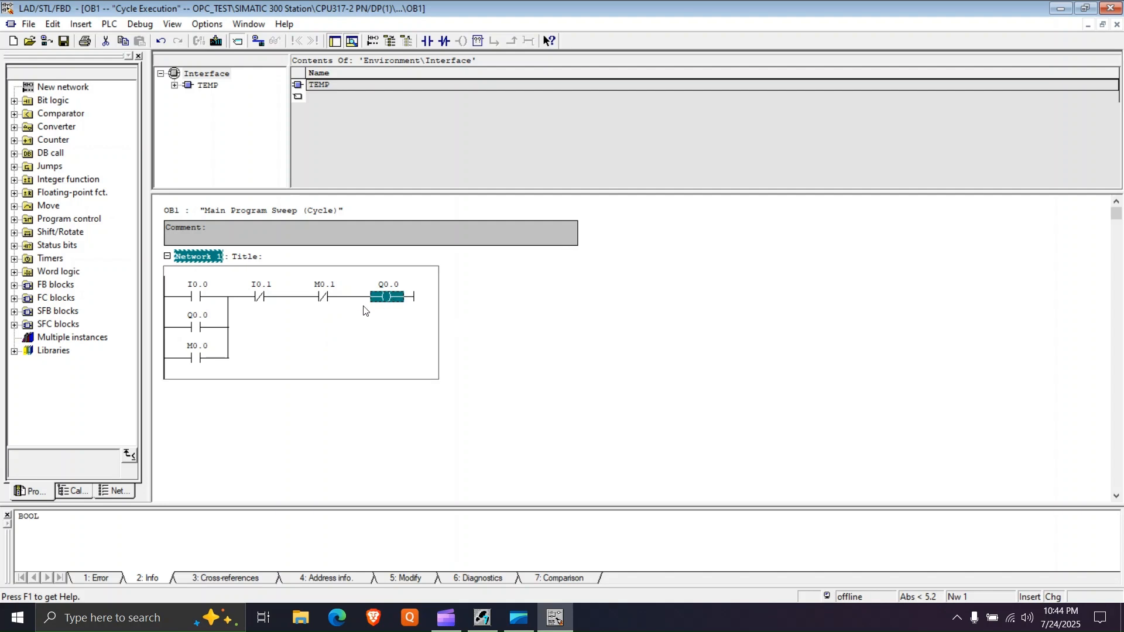
click(332, 336)
click(504, 326)
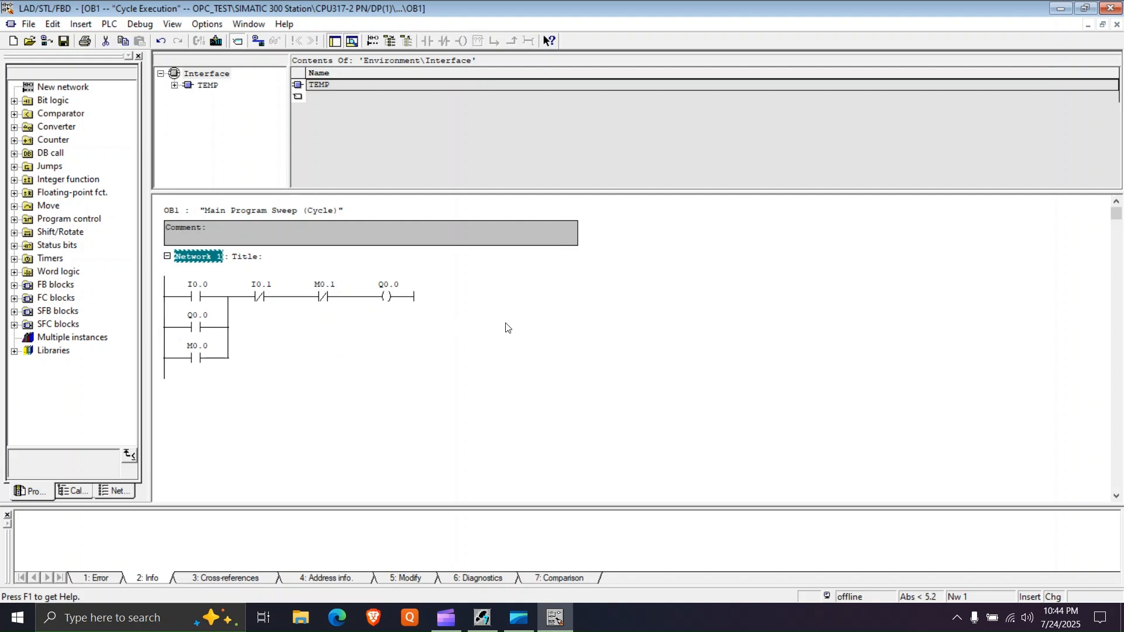
key(ctrl+s)
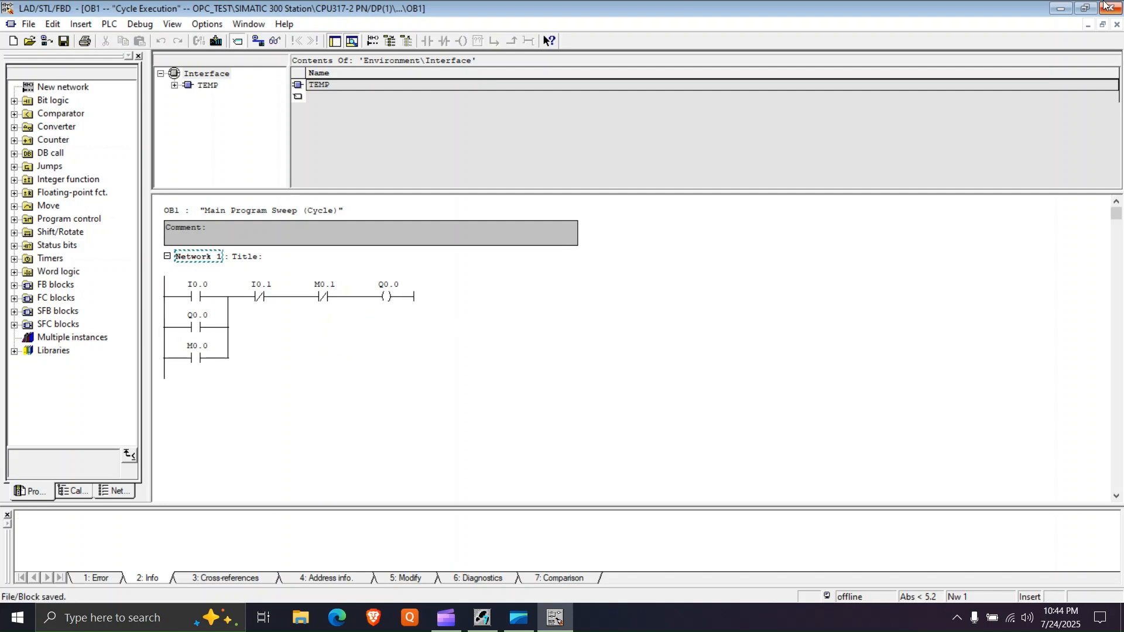
click(1053, 12)
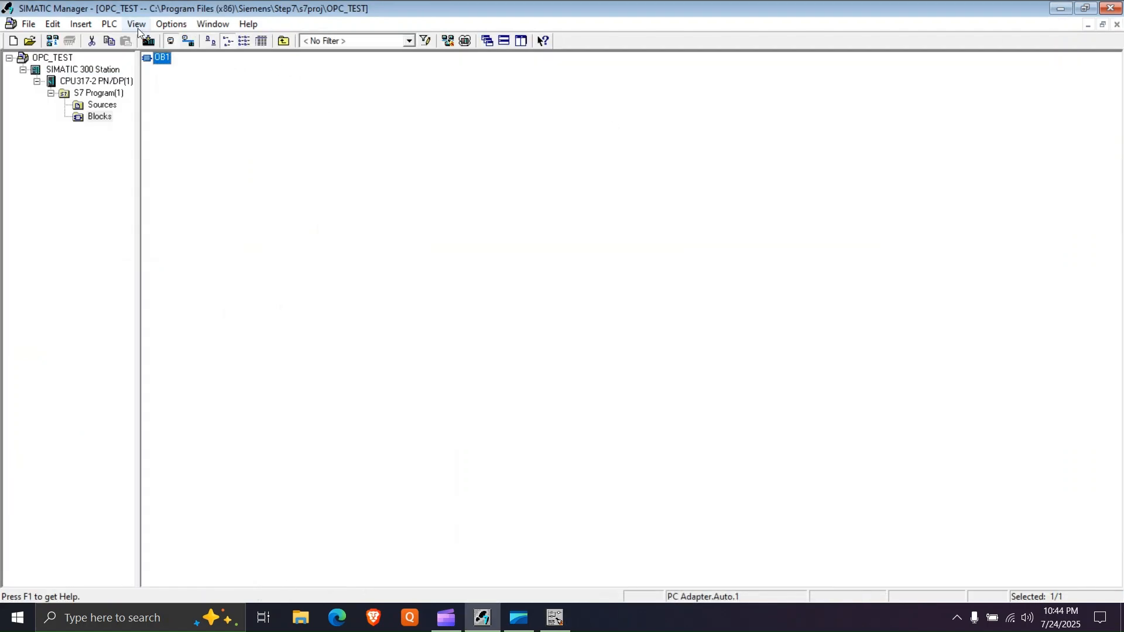
- Start the module simulation for the OPC_TEST project and enlarge the S7-PLCSIM window to full screen
click(170, 24)
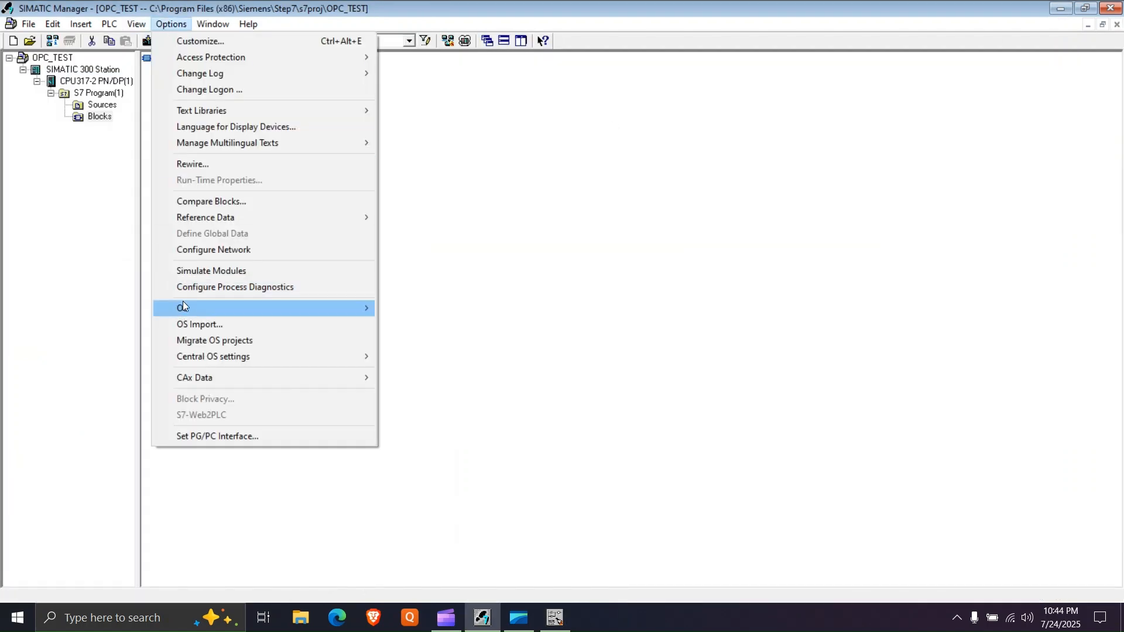
click(192, 271)
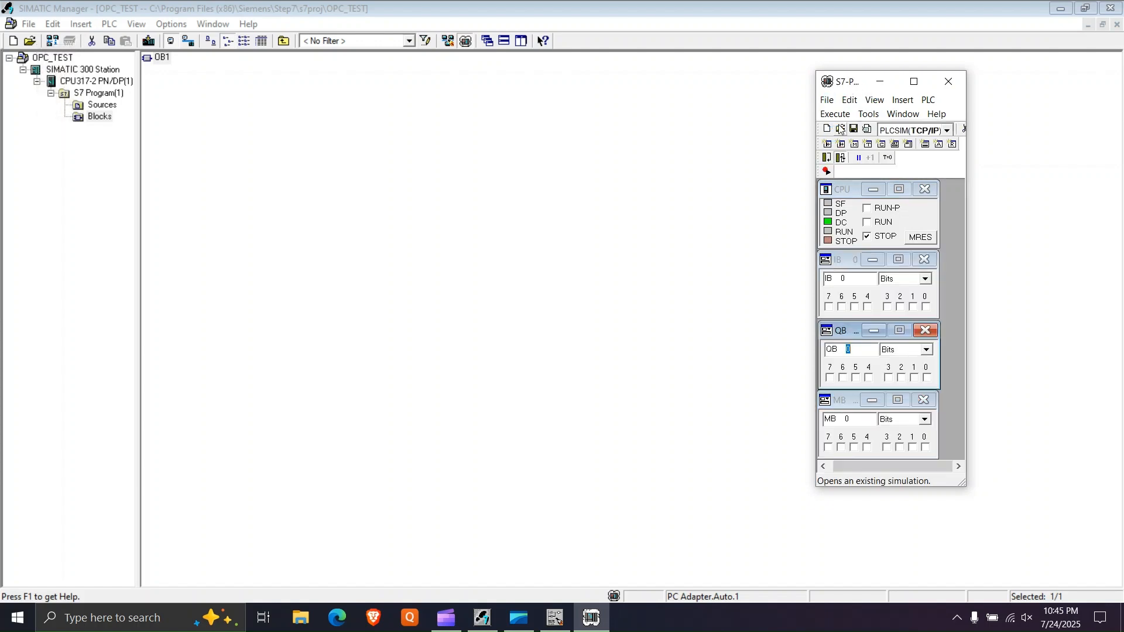
drag(851, 86, 867, 83)
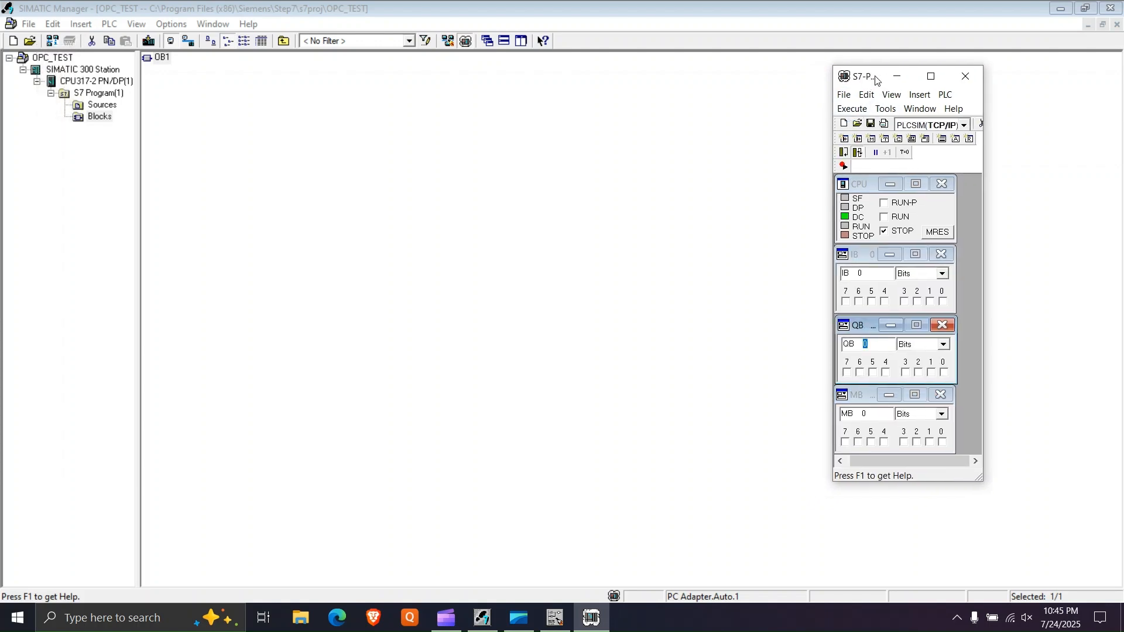
click(930, 80)
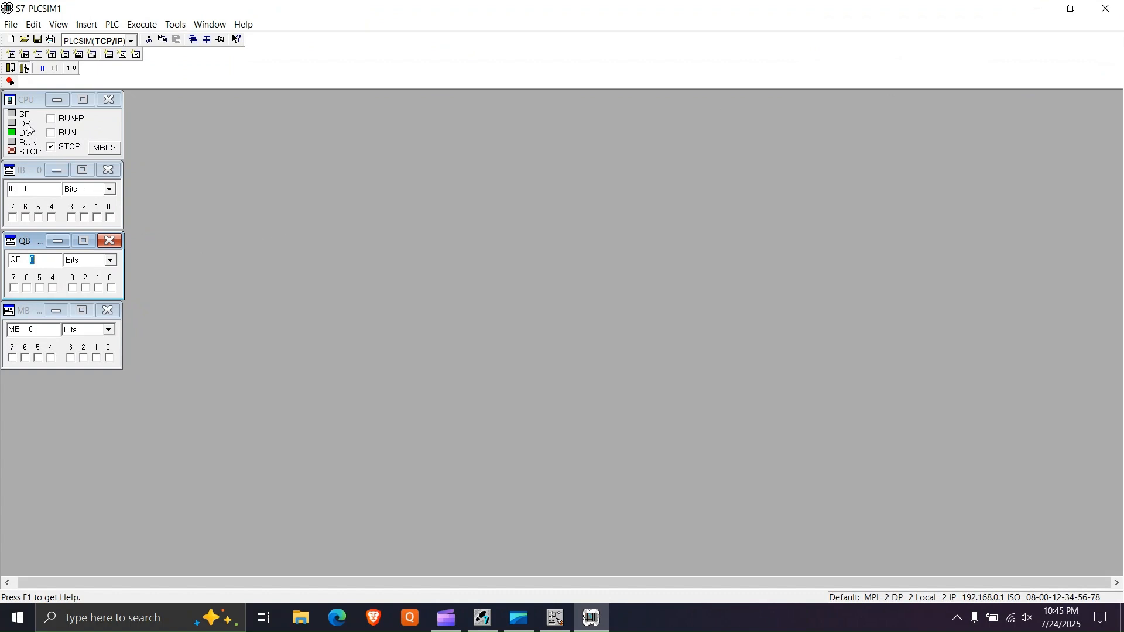
- Examine the CPU, IB 0, QB 0 and MB 0 windows of the simulated PLC
click(28, 101)
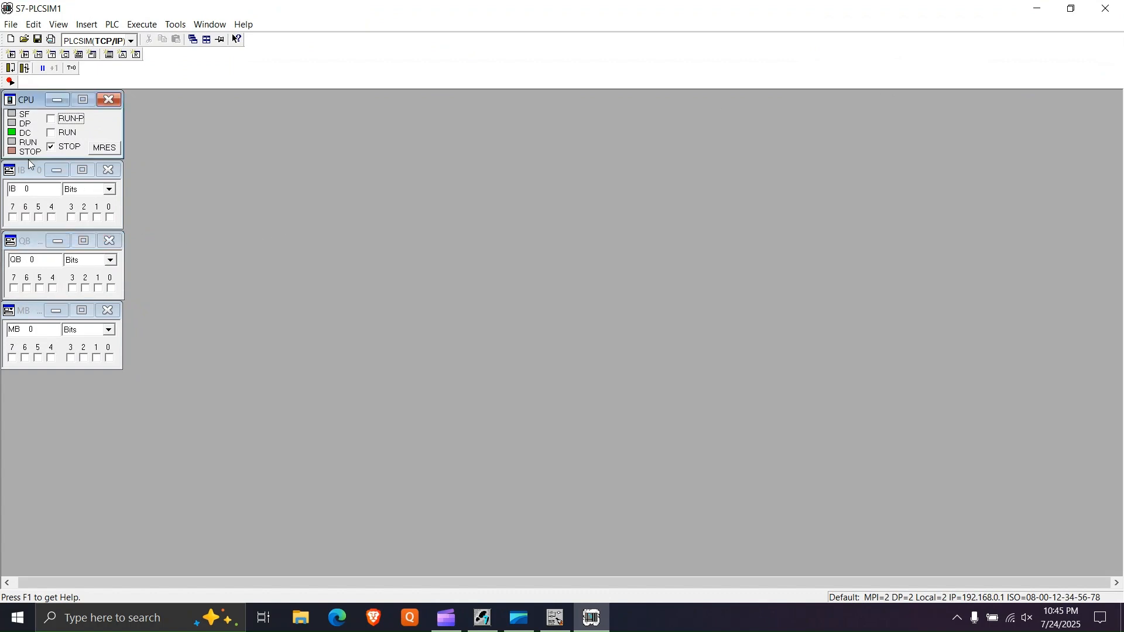
click(28, 176)
click(30, 242)
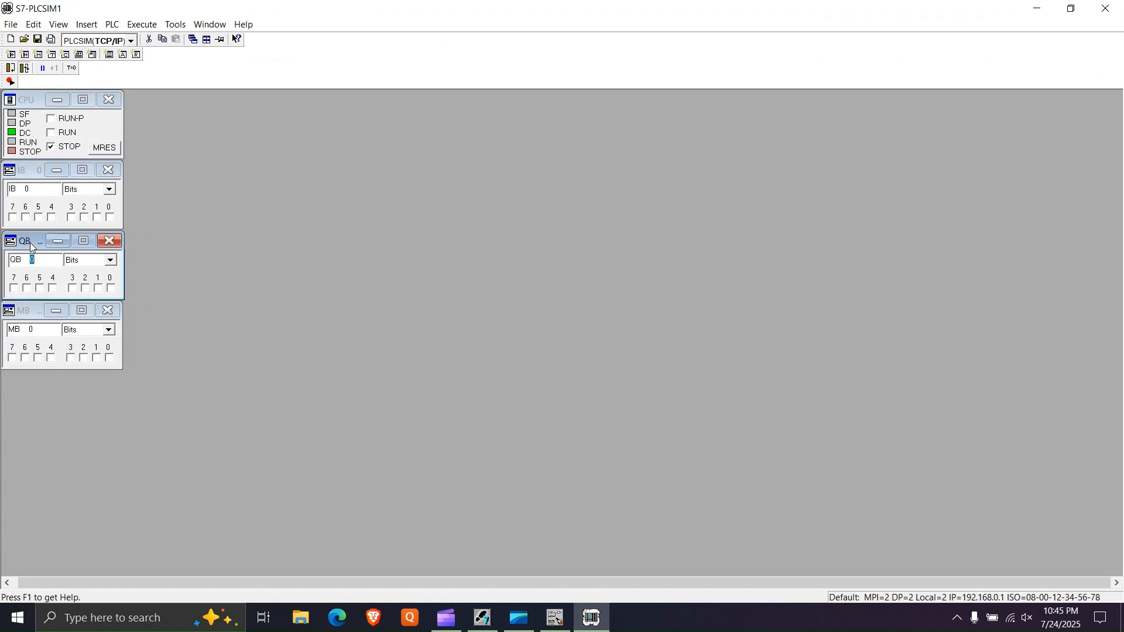
click(32, 312)
click(33, 105)
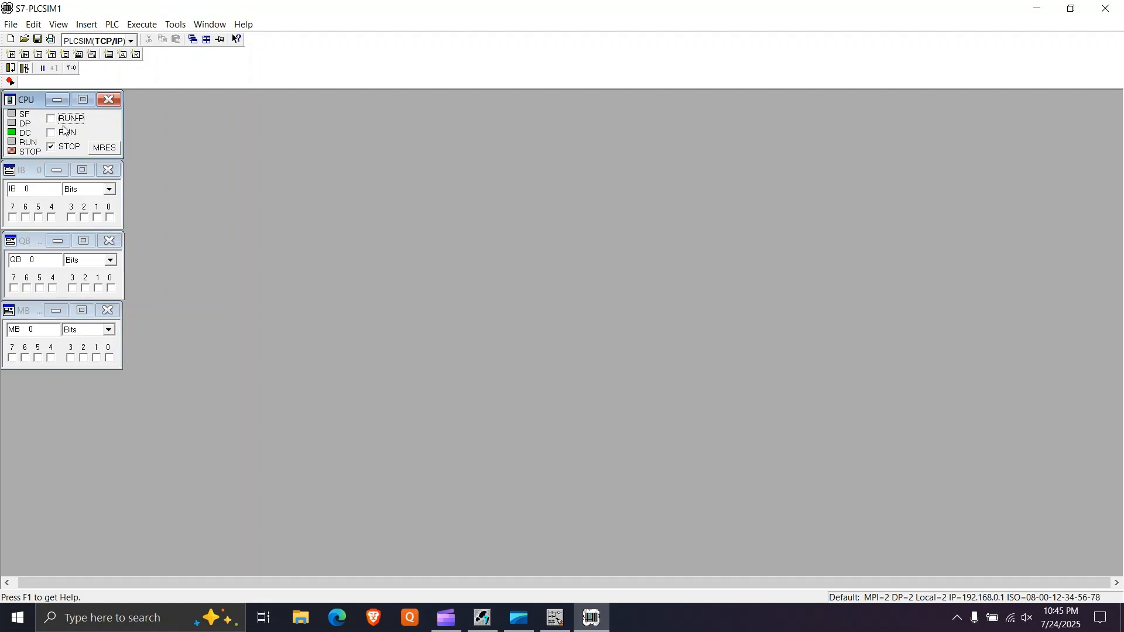
click(22, 170)
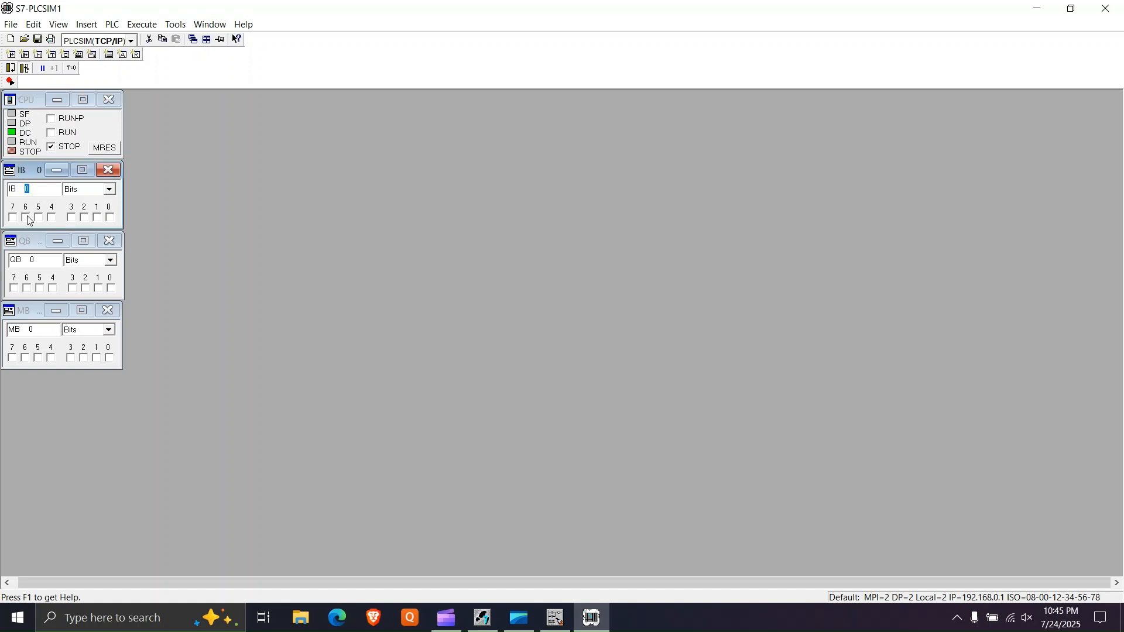
click(35, 258)
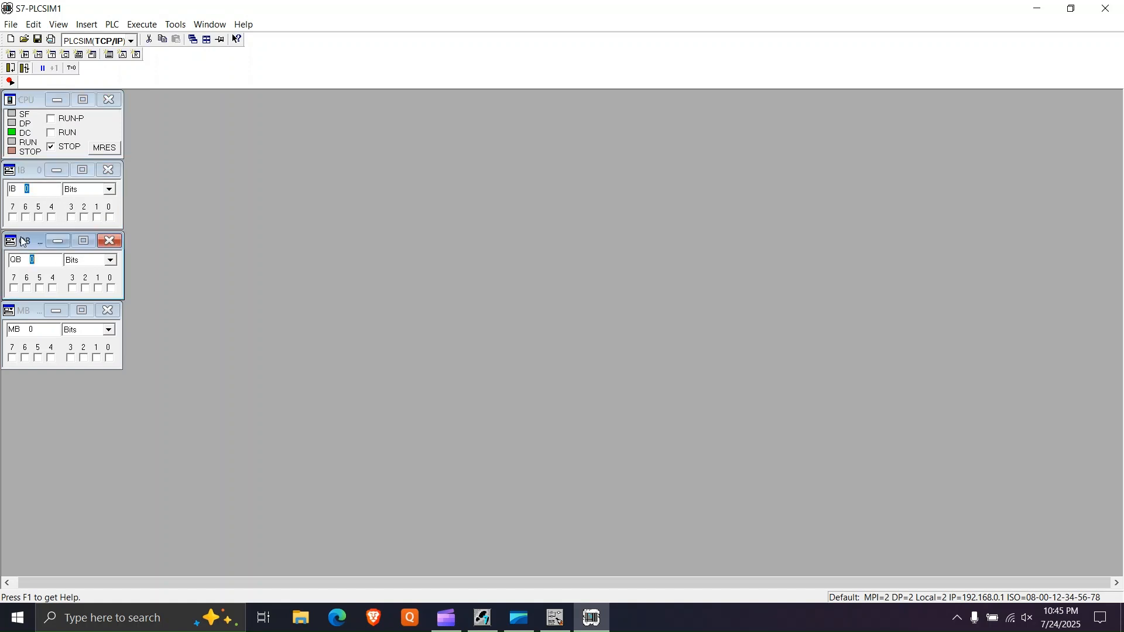
click(21, 316)
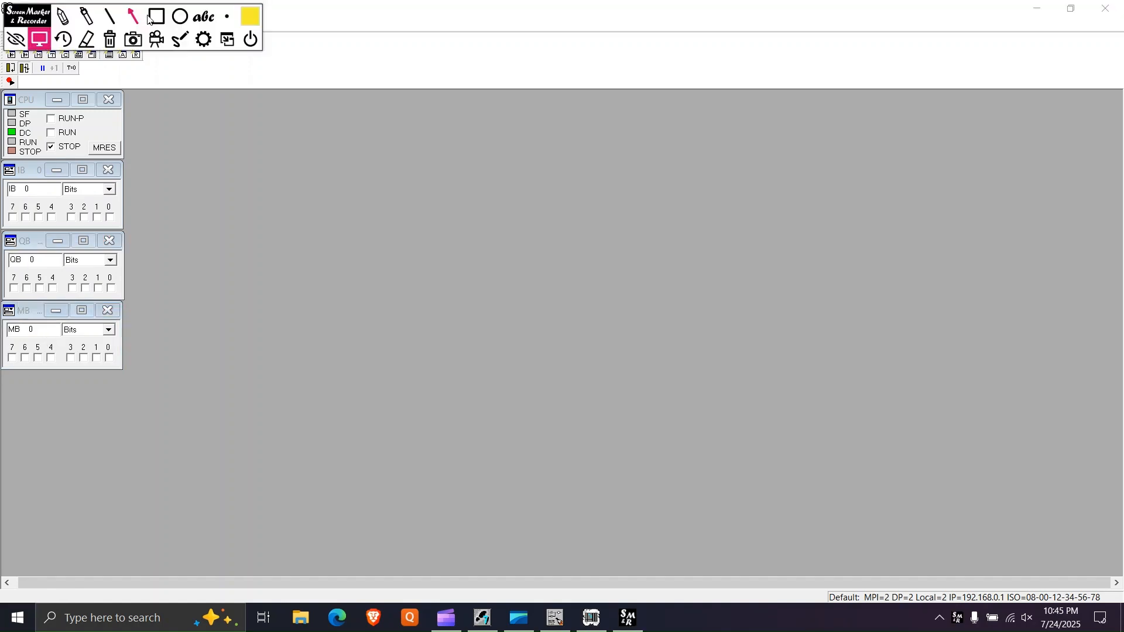
- Check the simulator's default MPI, DP and IP addresses in its status line
click(157, 16)
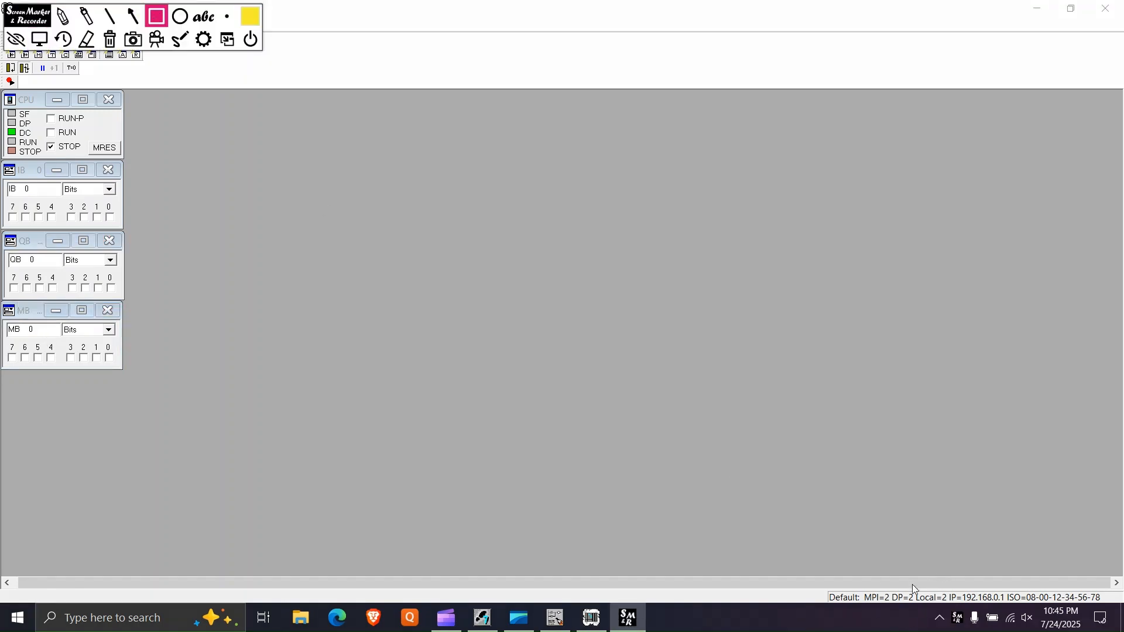
mouse_move(813, 581)
mouse_down()
mouse_move(979, 615)
mouse_move(1120, 619)
mouse_up()
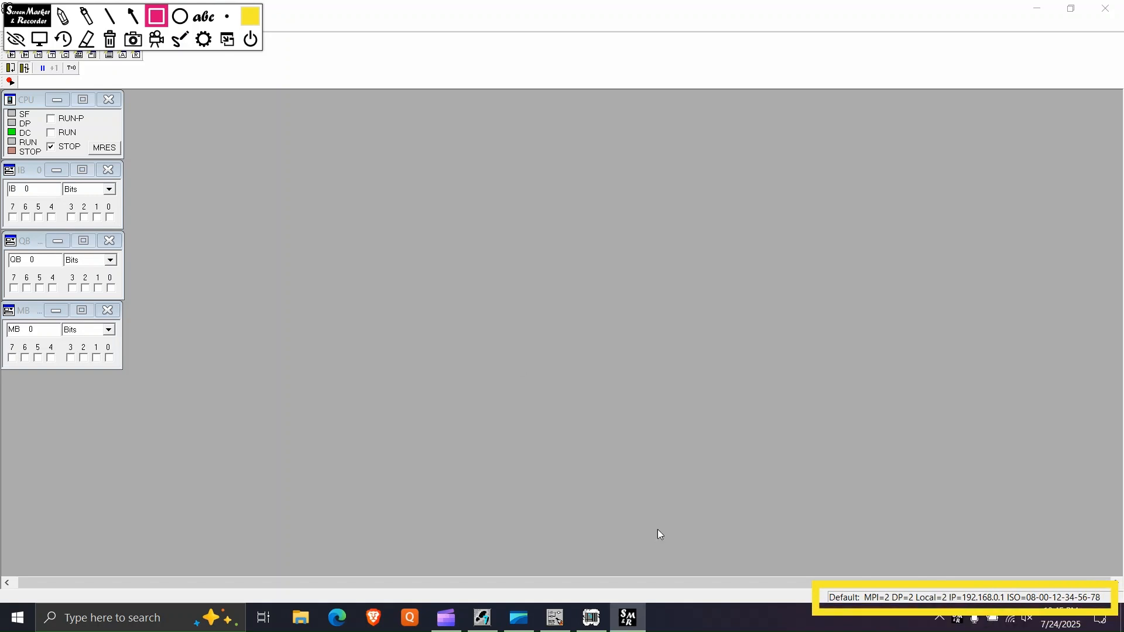
click(110, 39)
click(15, 40)
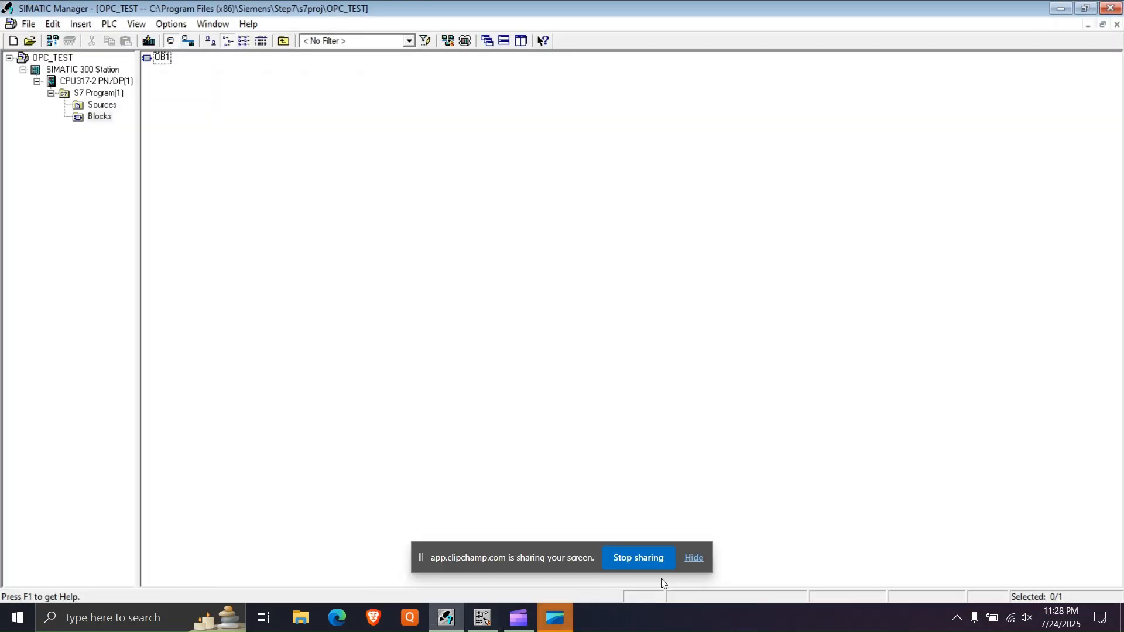
click(694, 558)
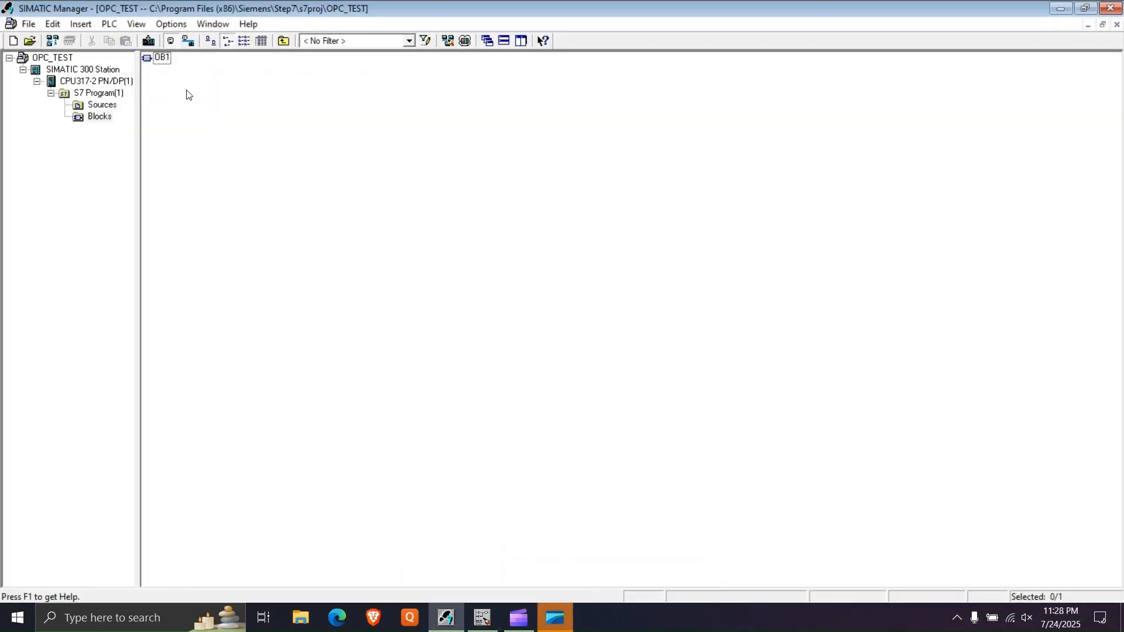
- Launch the module simulation again from SIMATIC Manager and minimize the windows behind the simulator
click(169, 24)
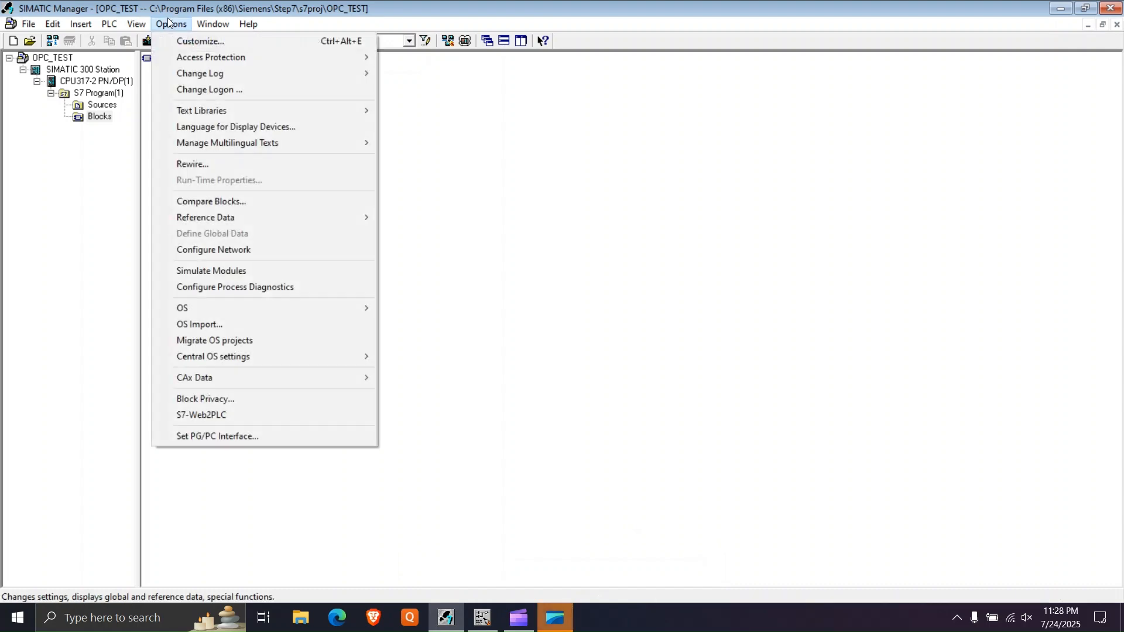
click(211, 271)
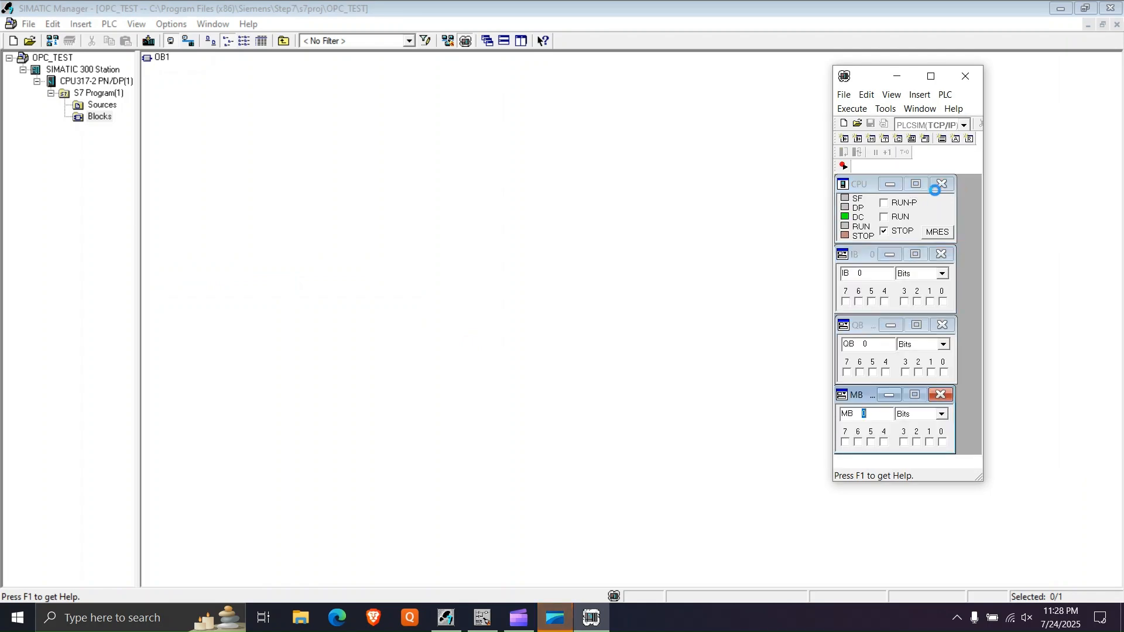
click(1061, 8)
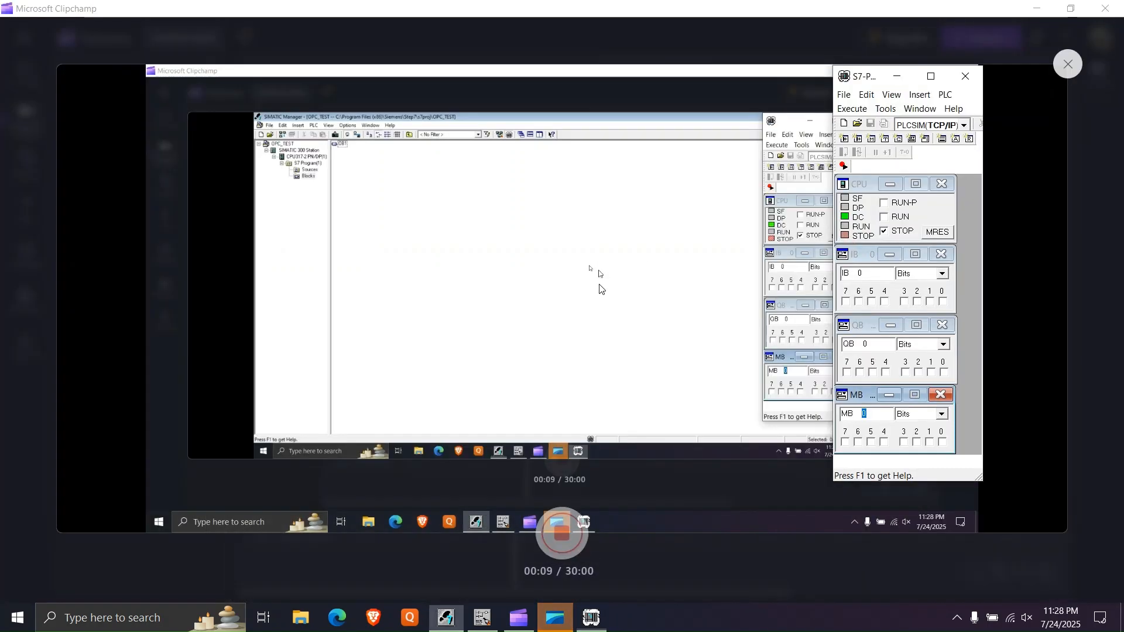
click(1035, 8)
- Download OB1 from the ladder editor to the simulated CPU and switch the CPU to RUN with block monitoring on
click(483, 617)
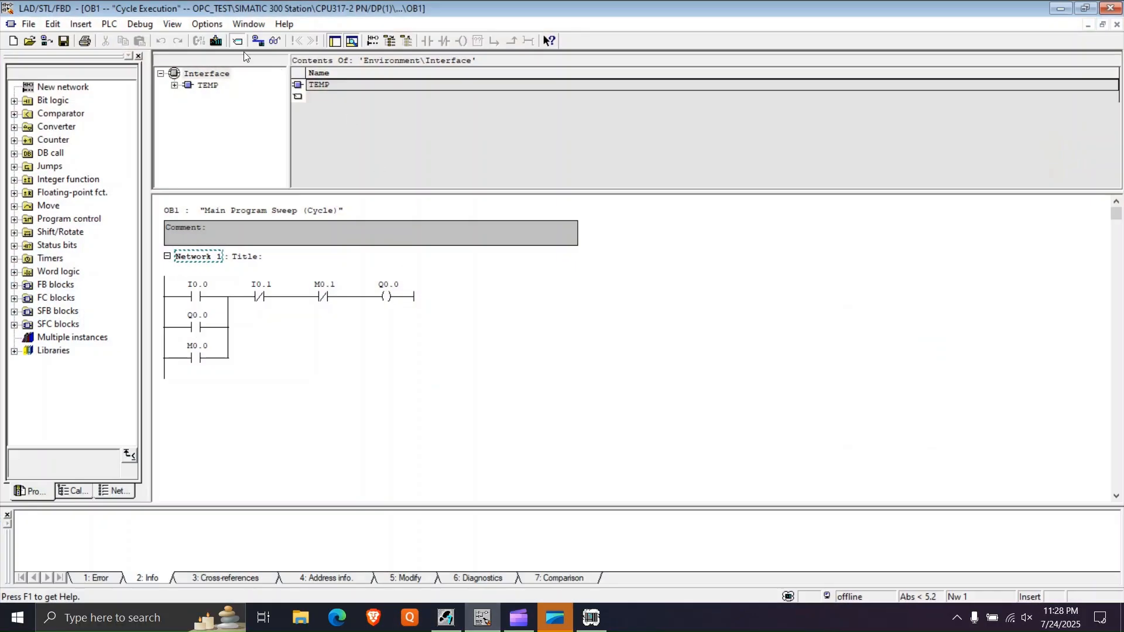
click(217, 41)
click(590, 618)
click(892, 218)
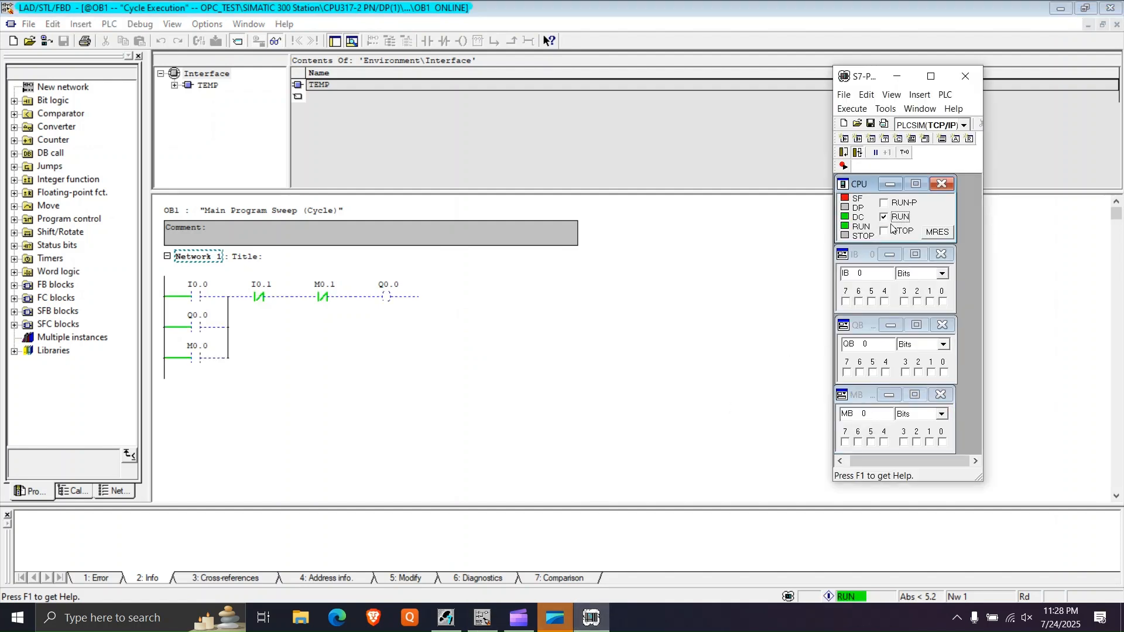
- Test the latching rung by pulsing M0.0 on and off and then pulsing M0.1 in the simulator, and return to the ladder view
click(943, 443)
click(943, 442)
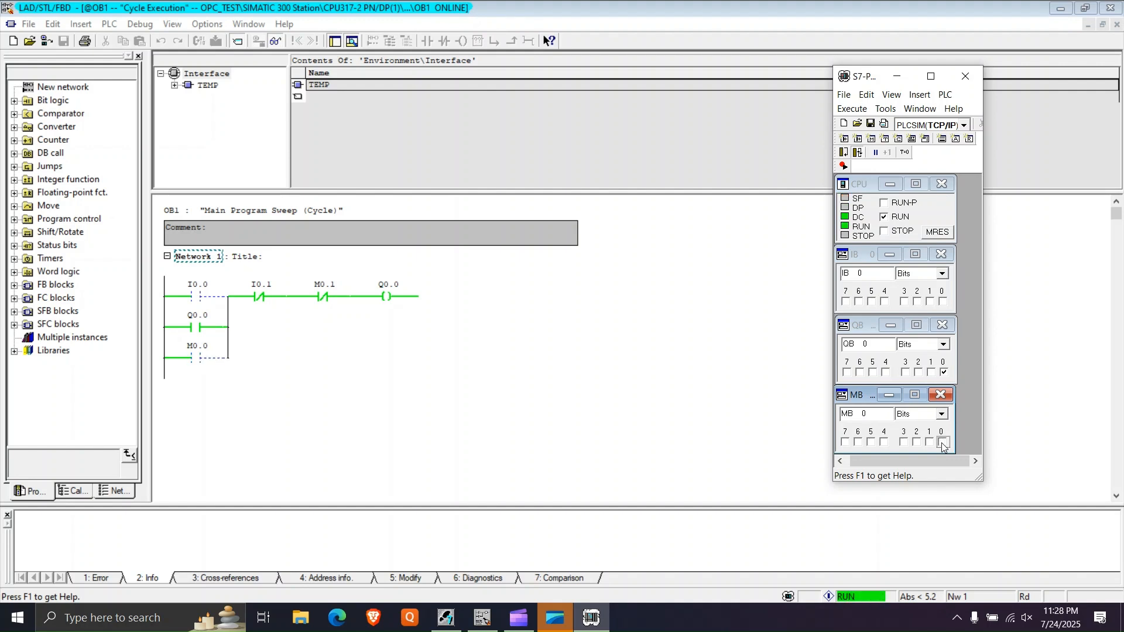
click(930, 442)
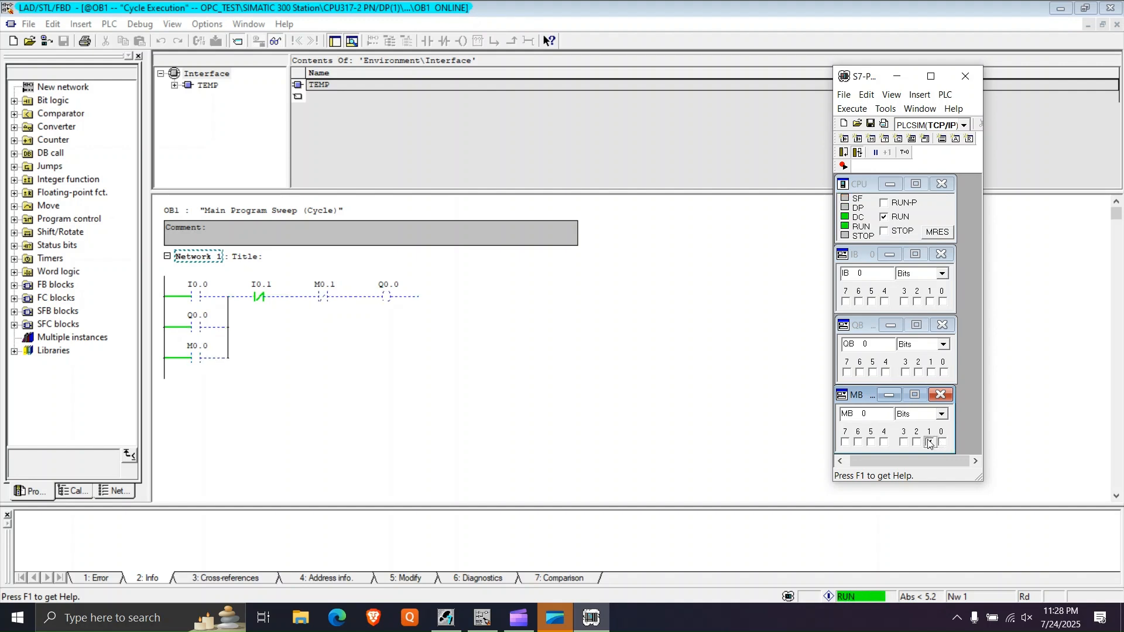
click(897, 76)
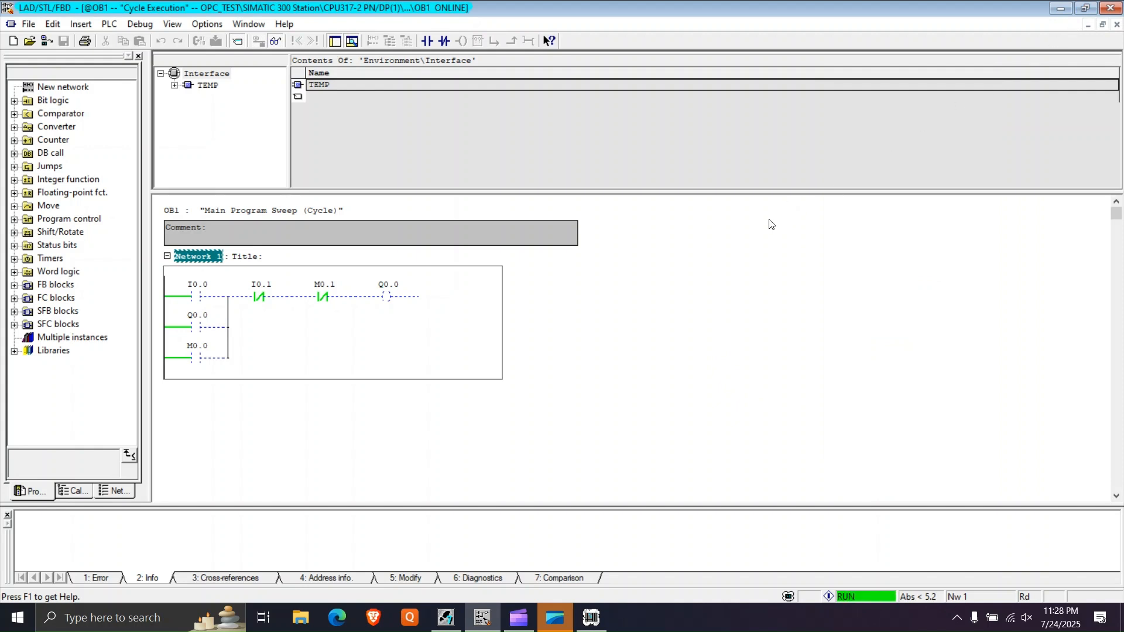
- Run NetToPLCsim as administrator from the bin folder inside the desktop's Nettoplcsim-S7o-v-1-2-5-0 folder
click(1061, 9)
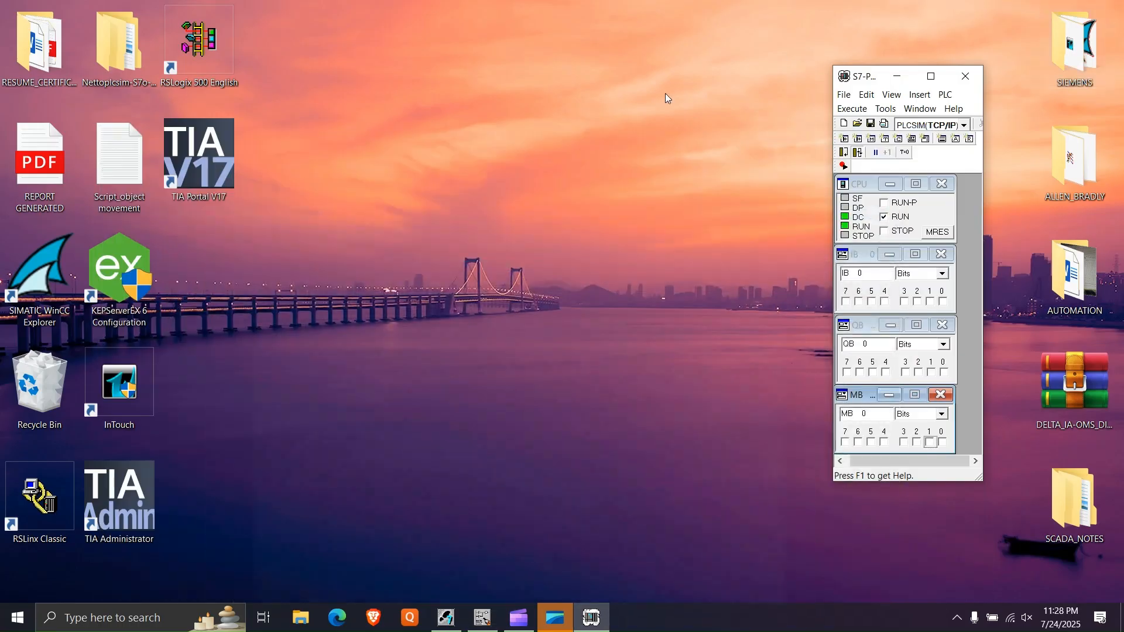
double_click(108, 52)
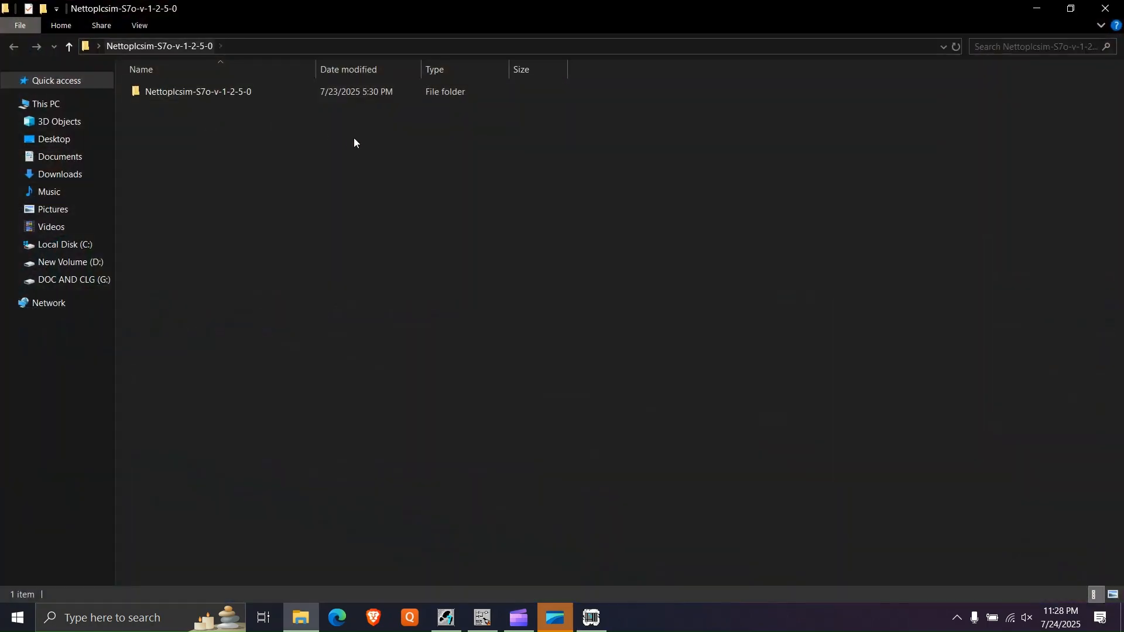
double_click(237, 94)
double_click(227, 153)
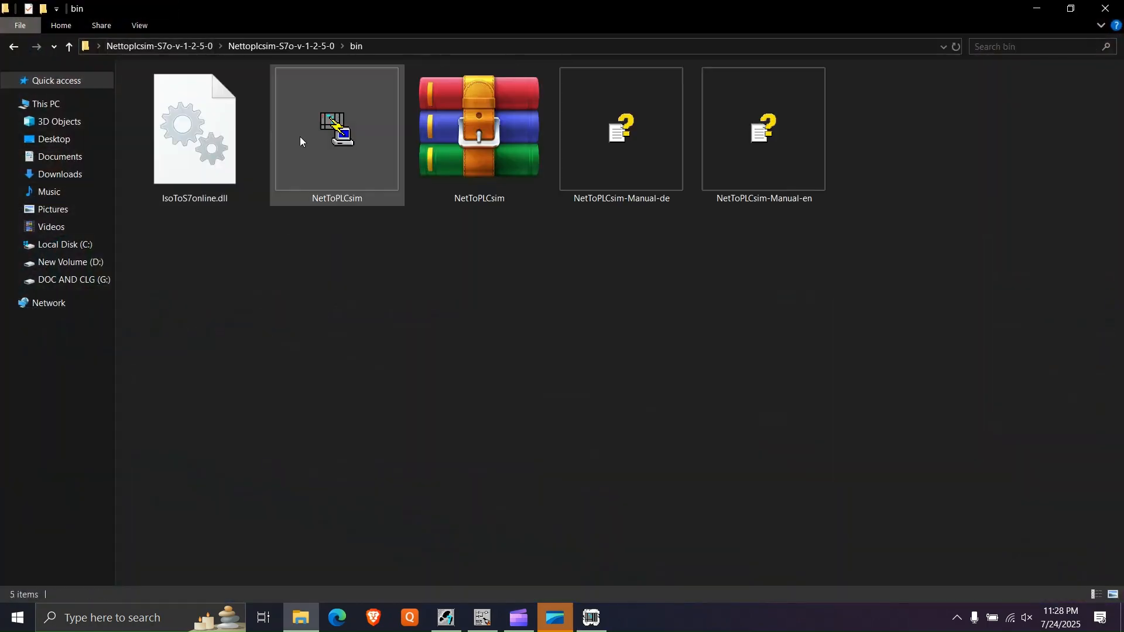
right_click(320, 157)
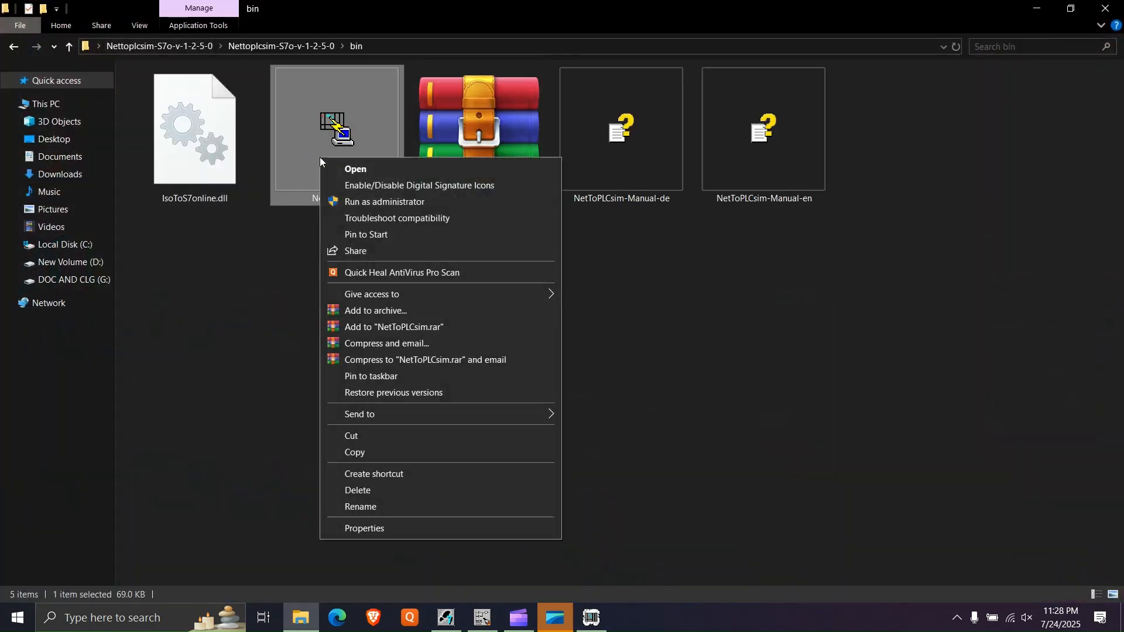
click(362, 203)
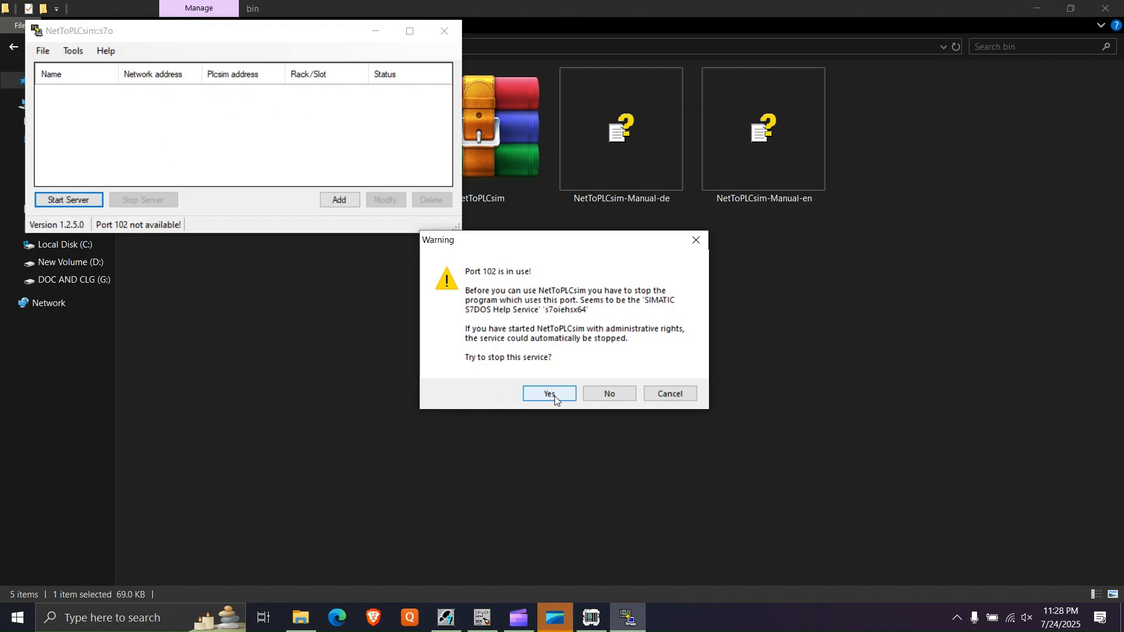
- Stop the service blocking port 102 and add a station with network IP address 169.254.62.200 of the Microsoft Wi-Fi Direct Virtual Adapter
click(554, 396)
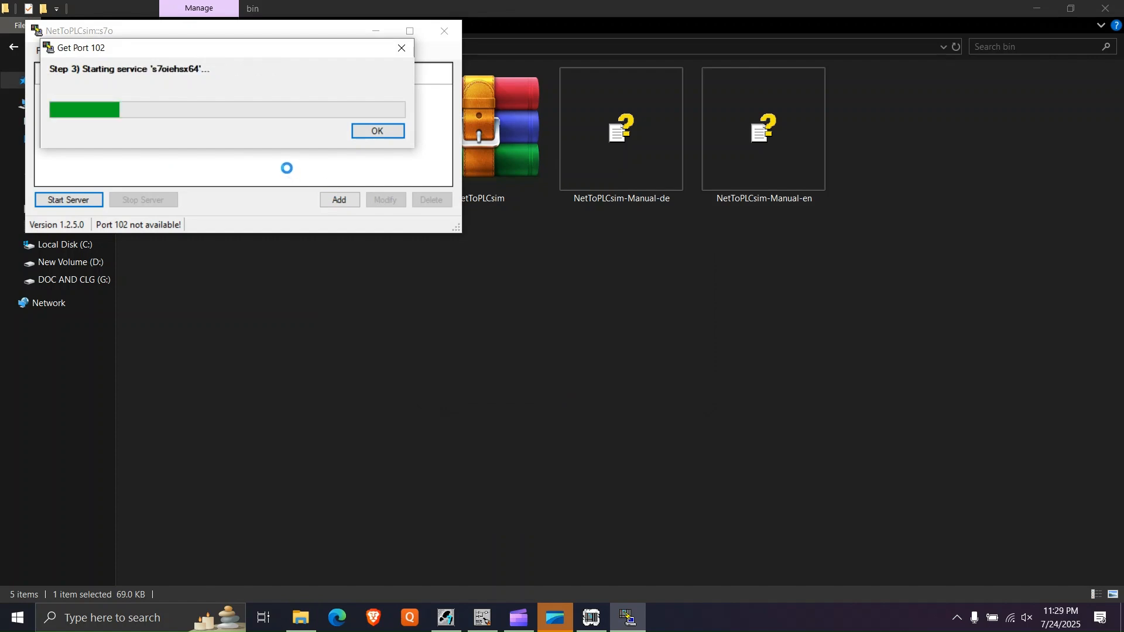
click(375, 130)
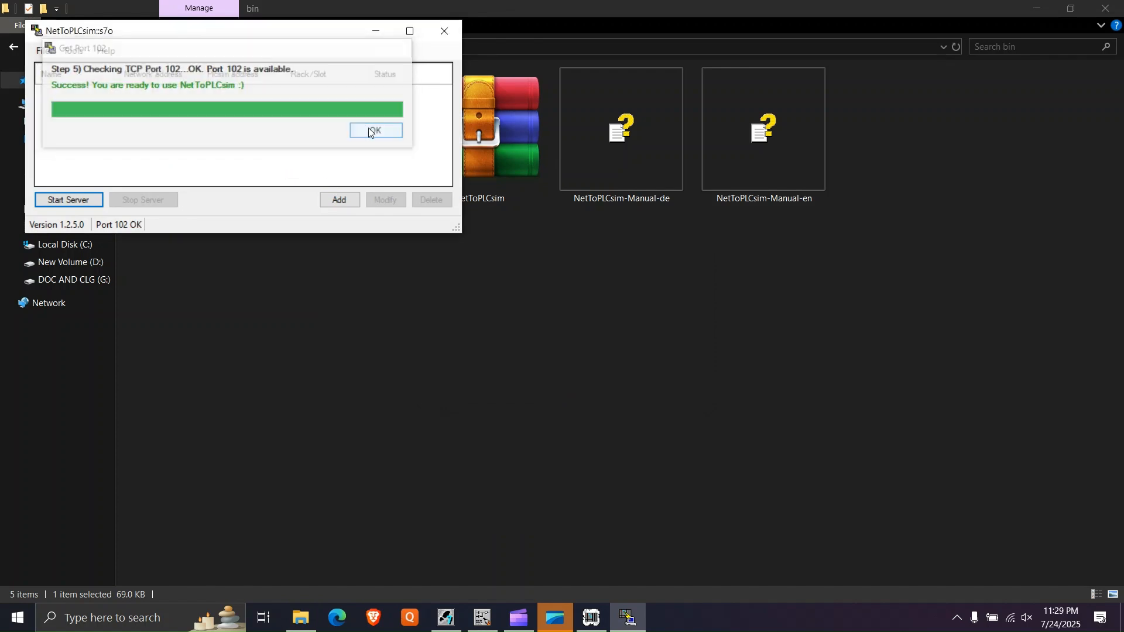
click(338, 201)
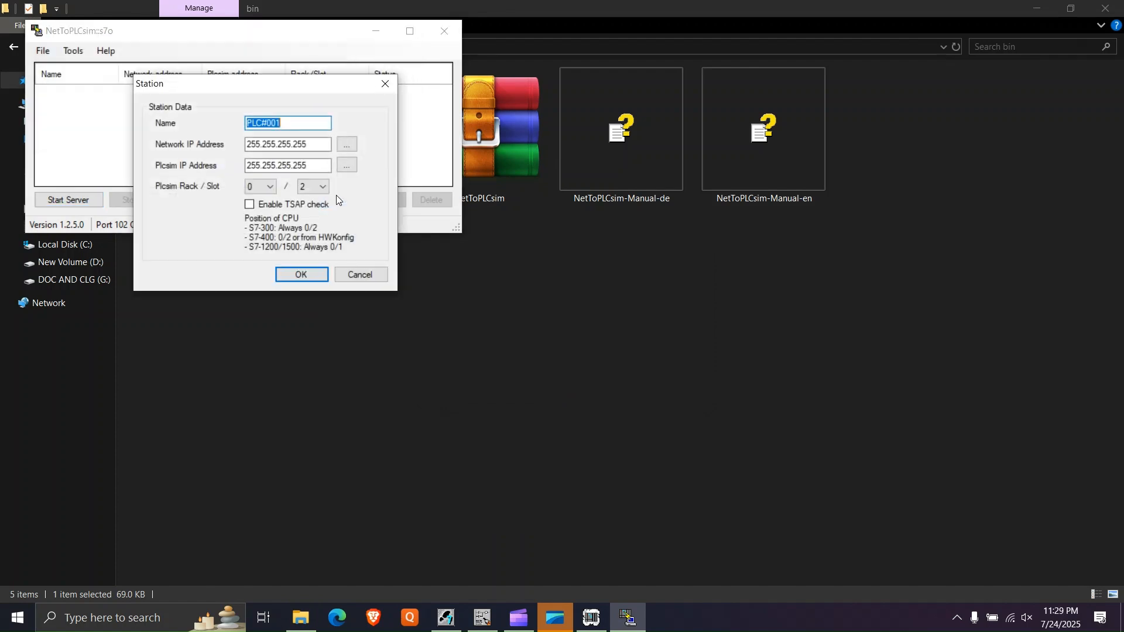
click(346, 144)
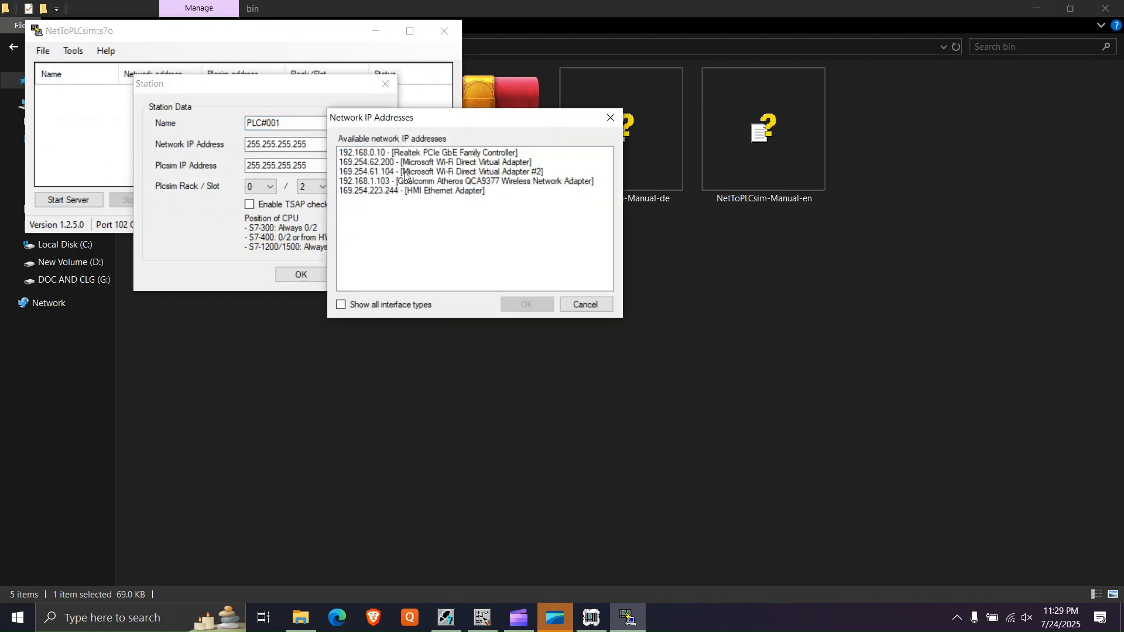
click(404, 163)
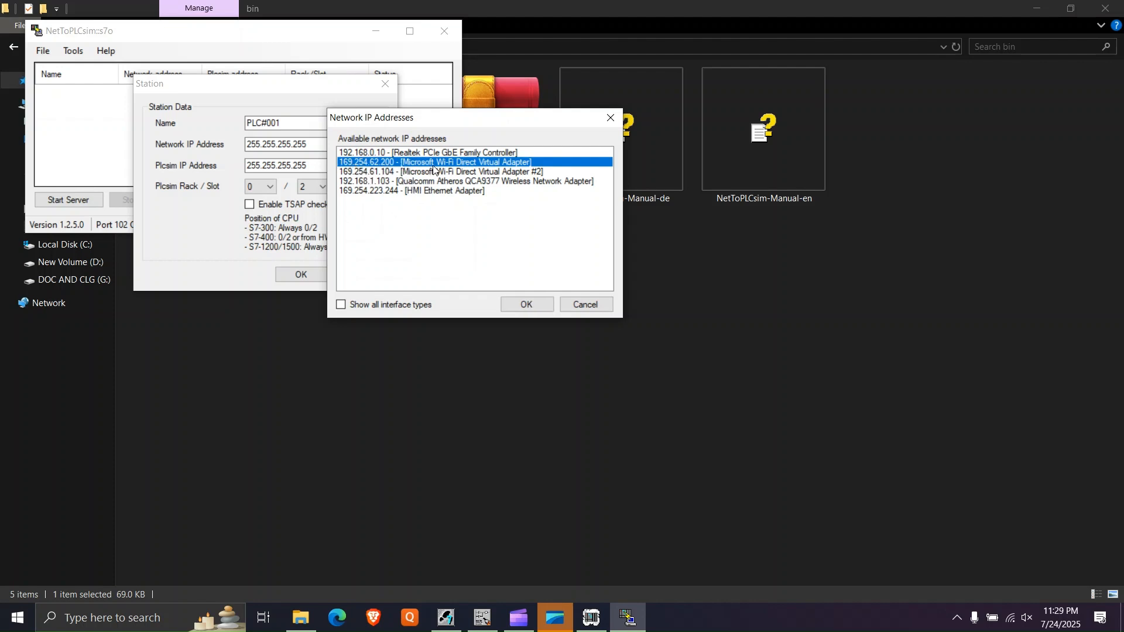
click(526, 304)
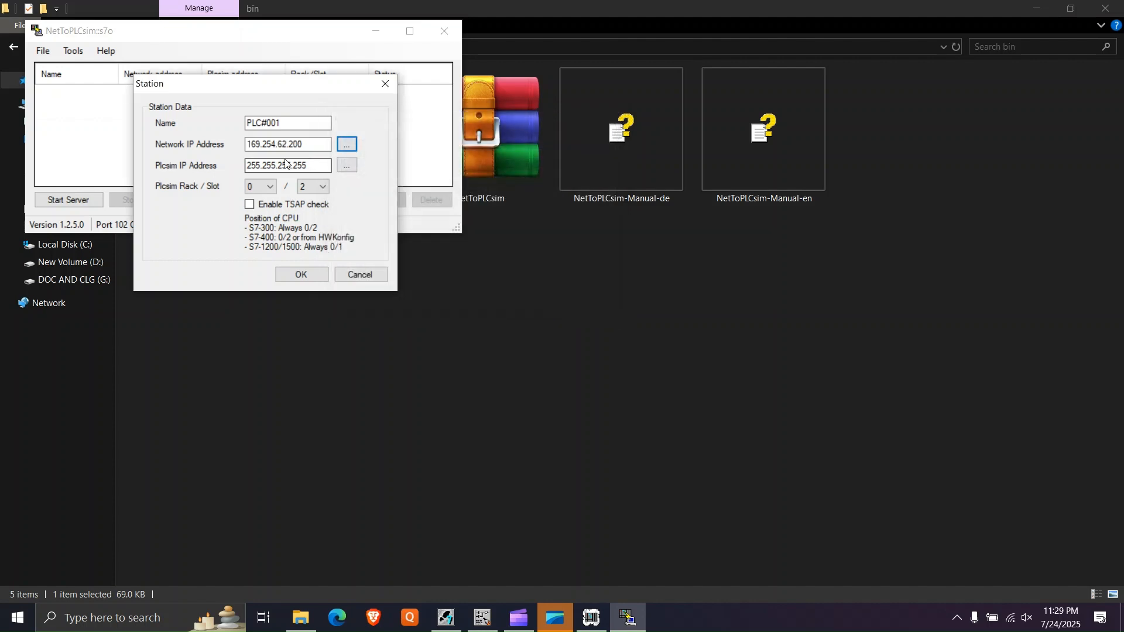
- Try to look up the station's Plcsim IP address, and restart the module simulation by closing S7-PLCSIM and relaunching it from SIMATIC Manager
click(347, 165)
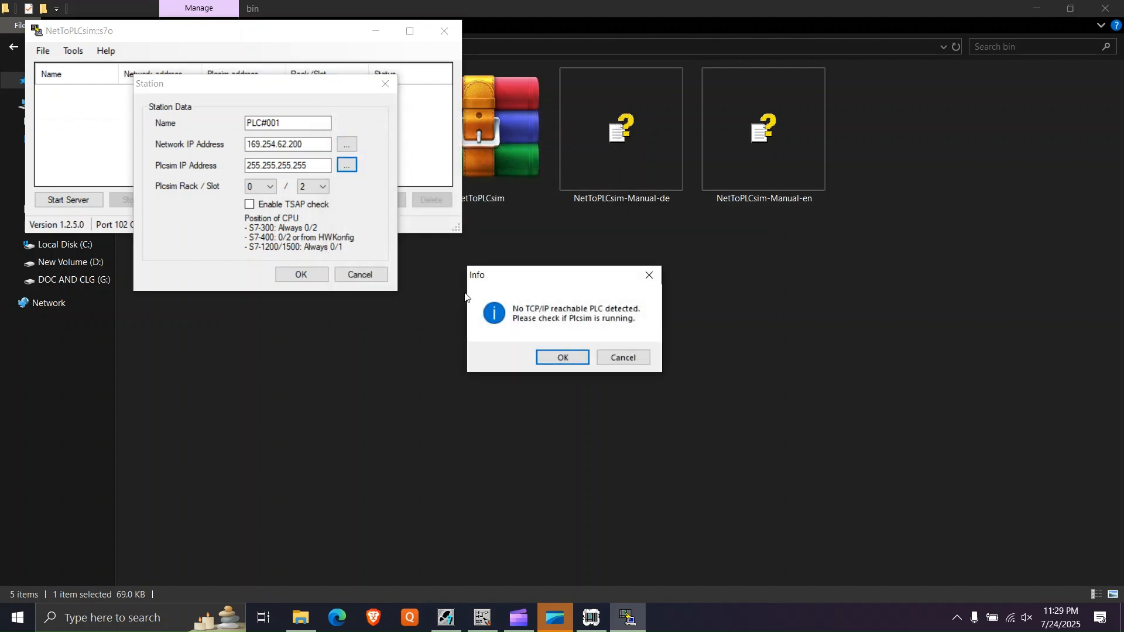
click(557, 351)
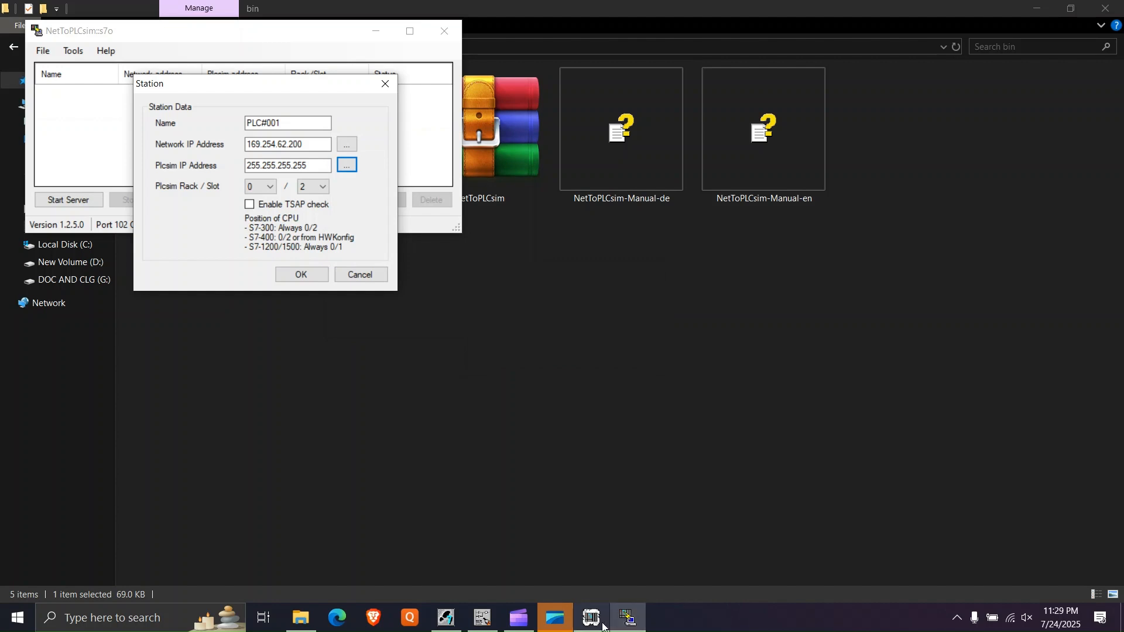
click(592, 618)
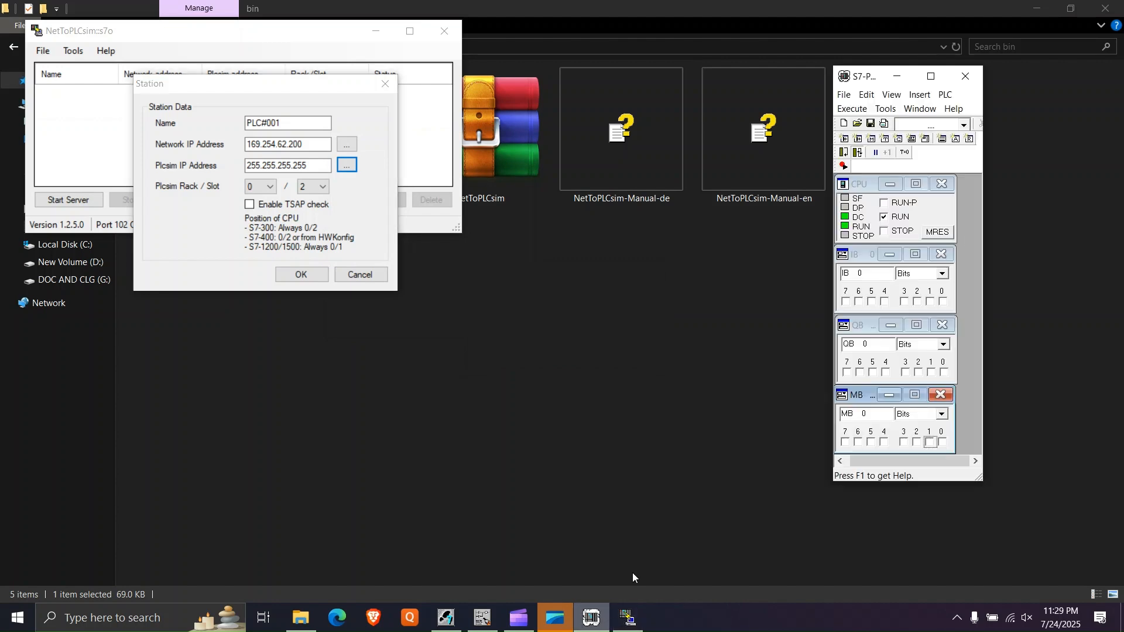
click(969, 80)
click(861, 310)
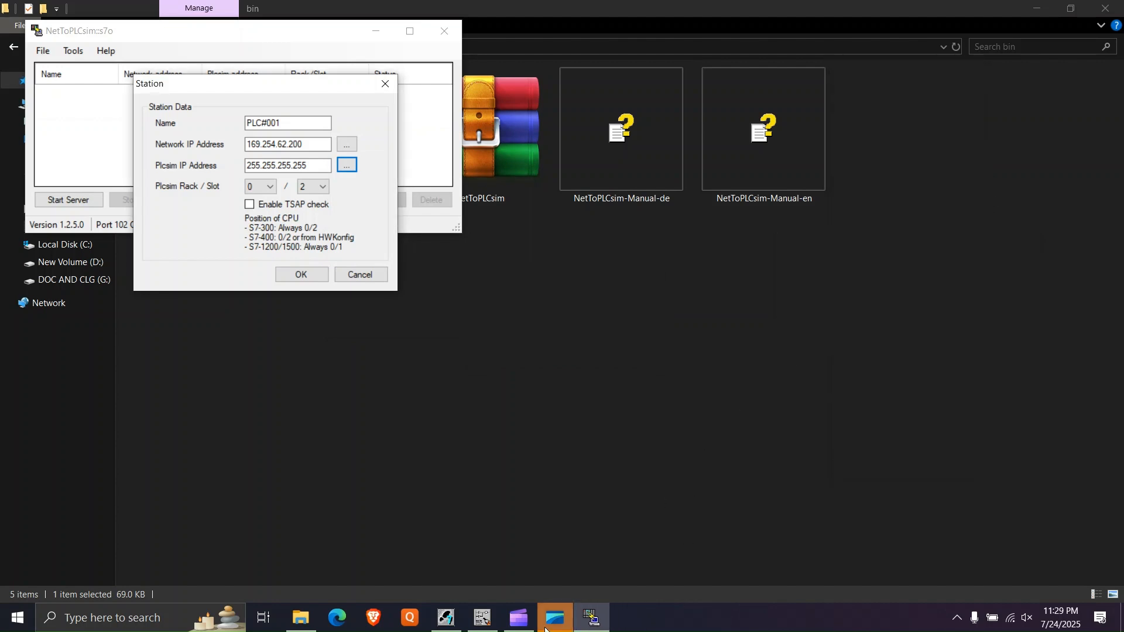
click(446, 618)
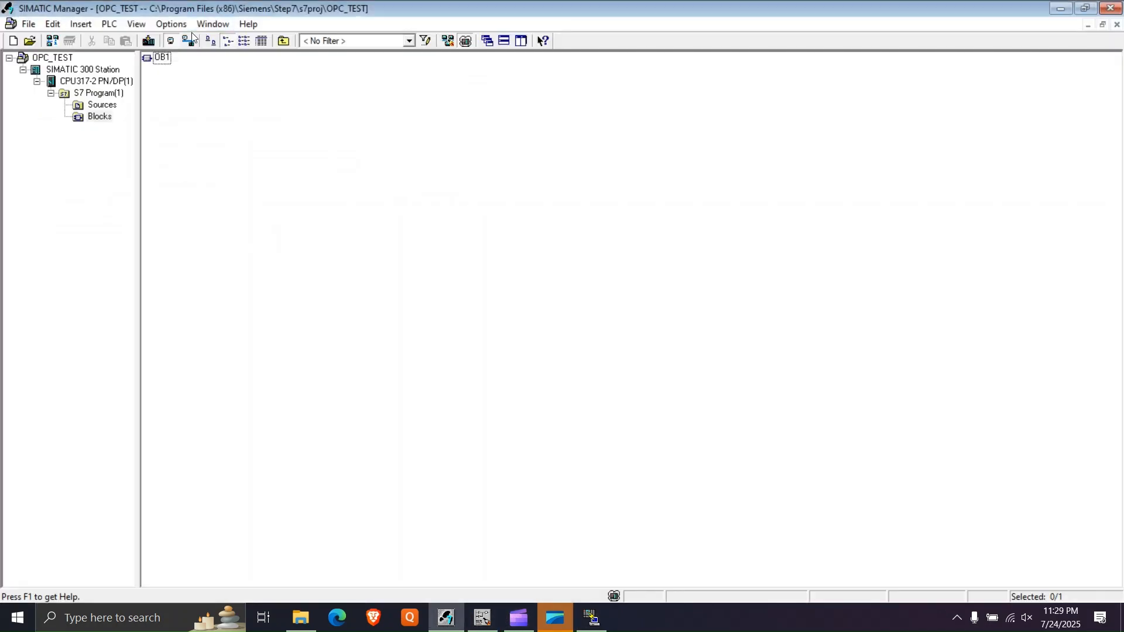
click(171, 24)
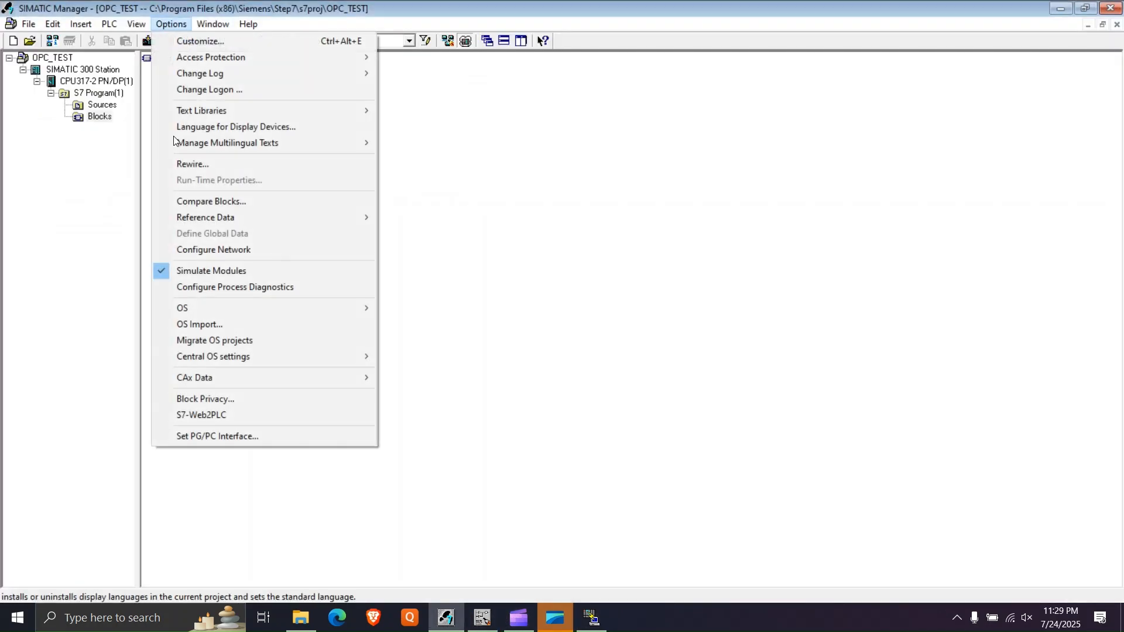
click(163, 275)
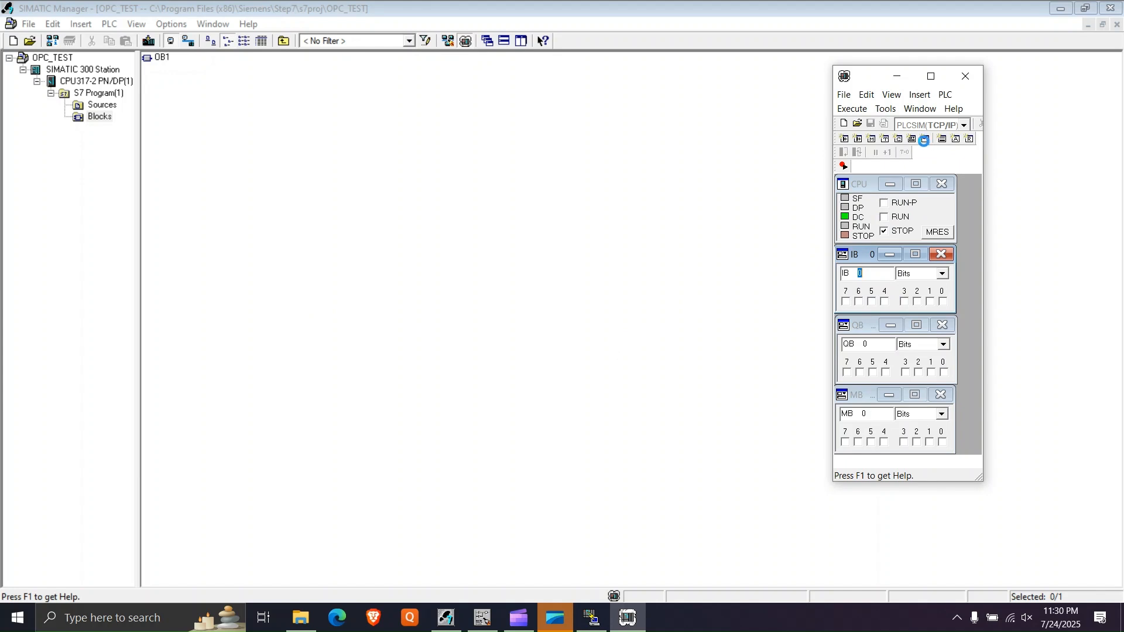
- Set the NetToPLCsim station's Plcsim IP address to 192.168.0.1, accept the station and start the server
click(591, 618)
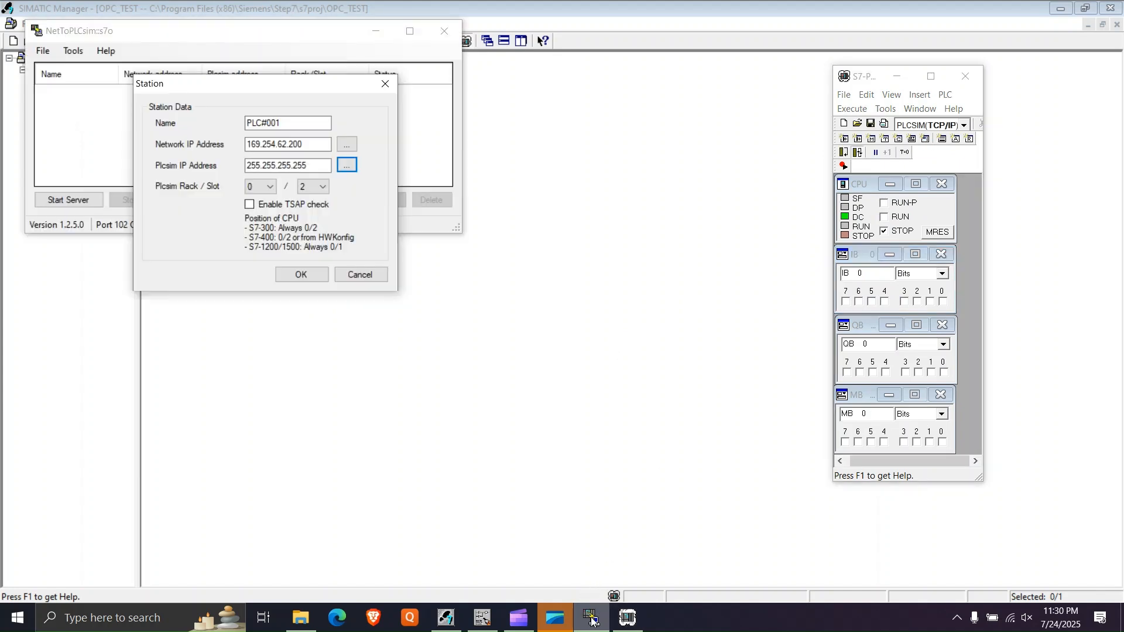
click(348, 164)
click(380, 173)
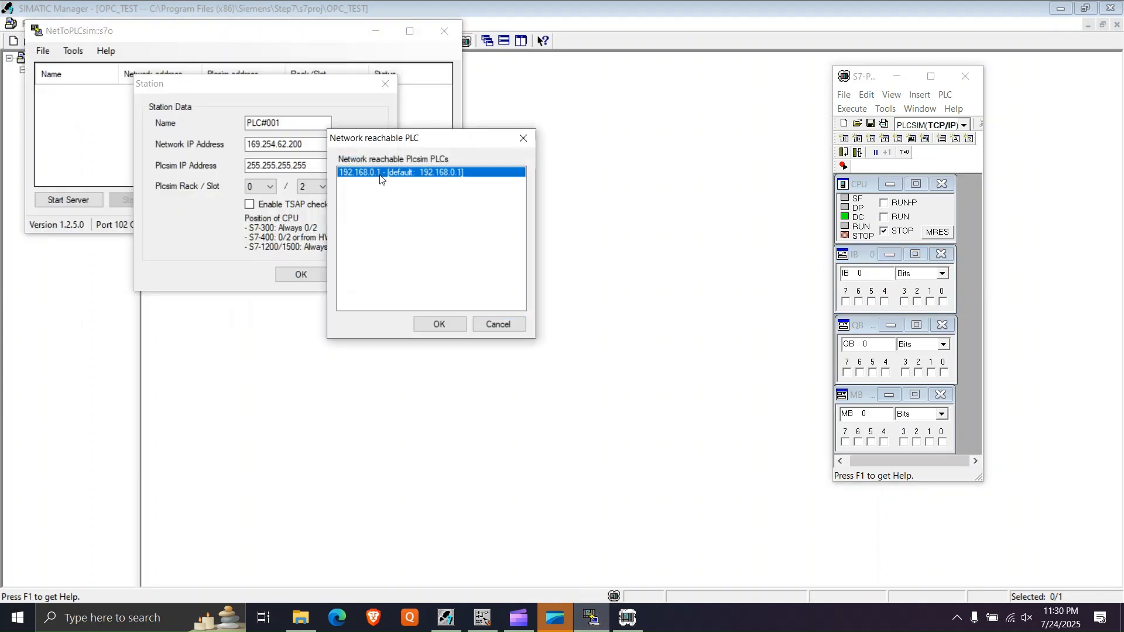
click(448, 326)
click(301, 276)
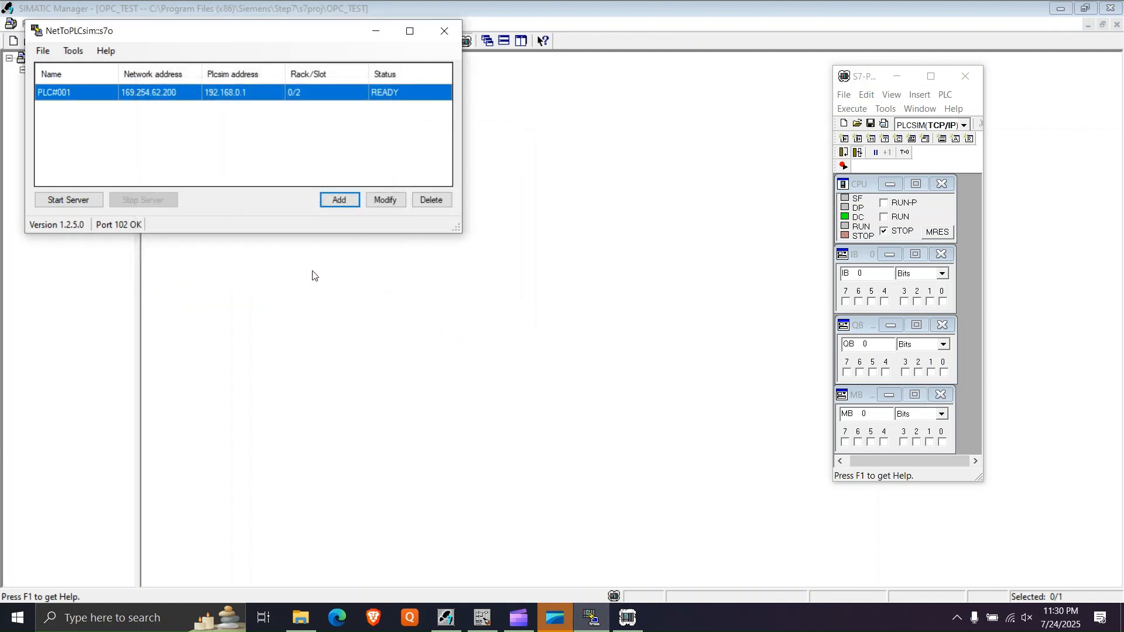
click(82, 200)
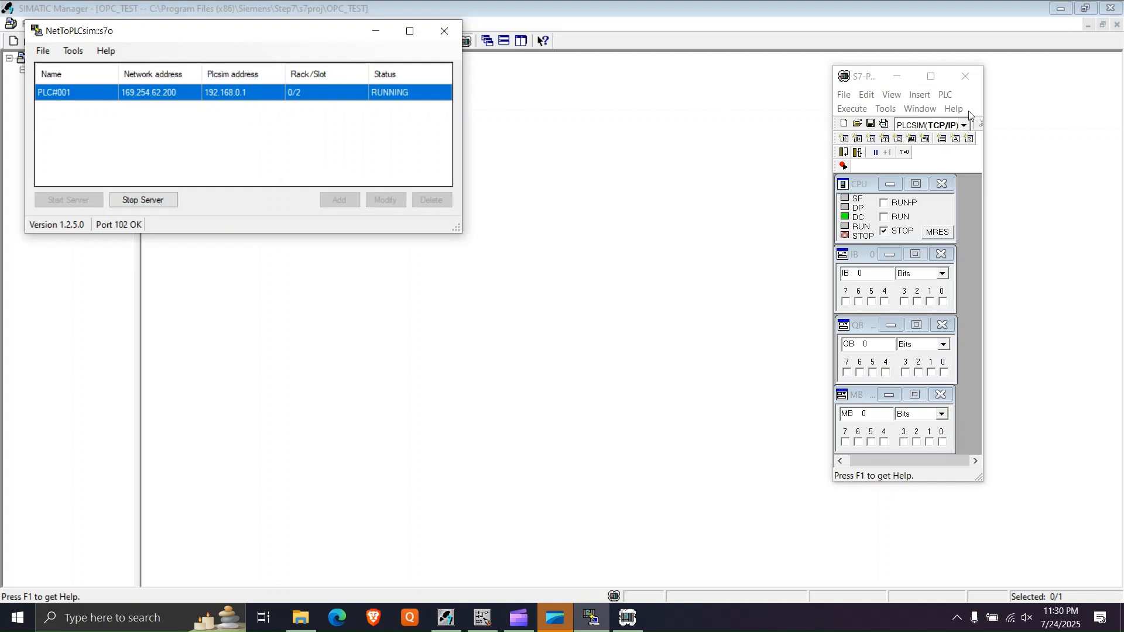
- Check the simulated PLC's IP address in S7-PLCSIM's status bar and set the simulator window to stay always on top
click(932, 76)
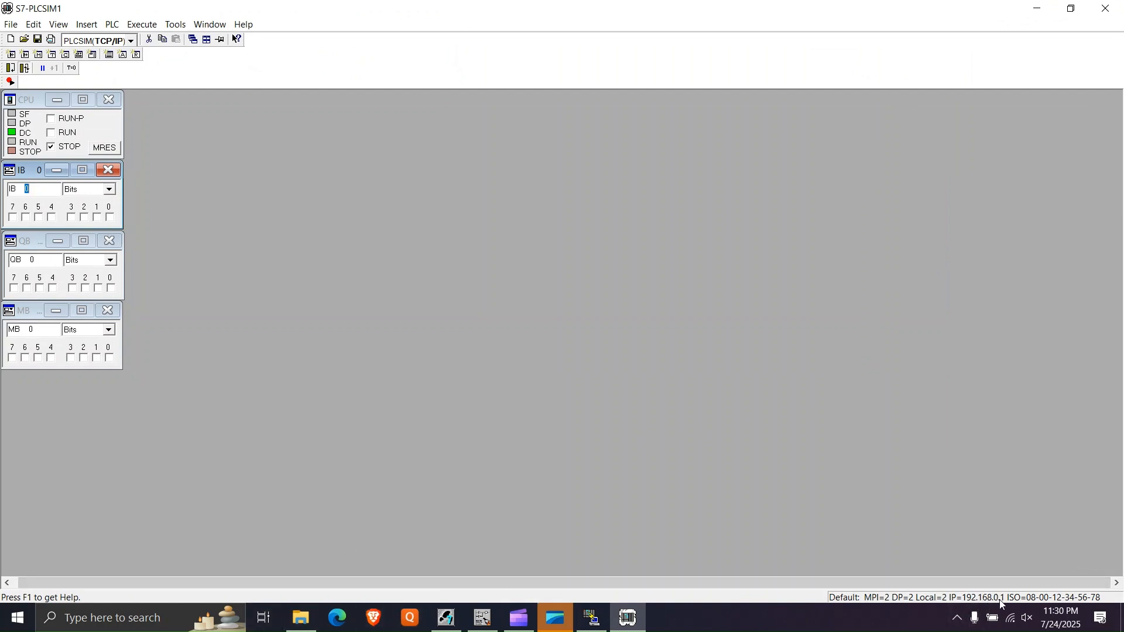
click(1073, 8)
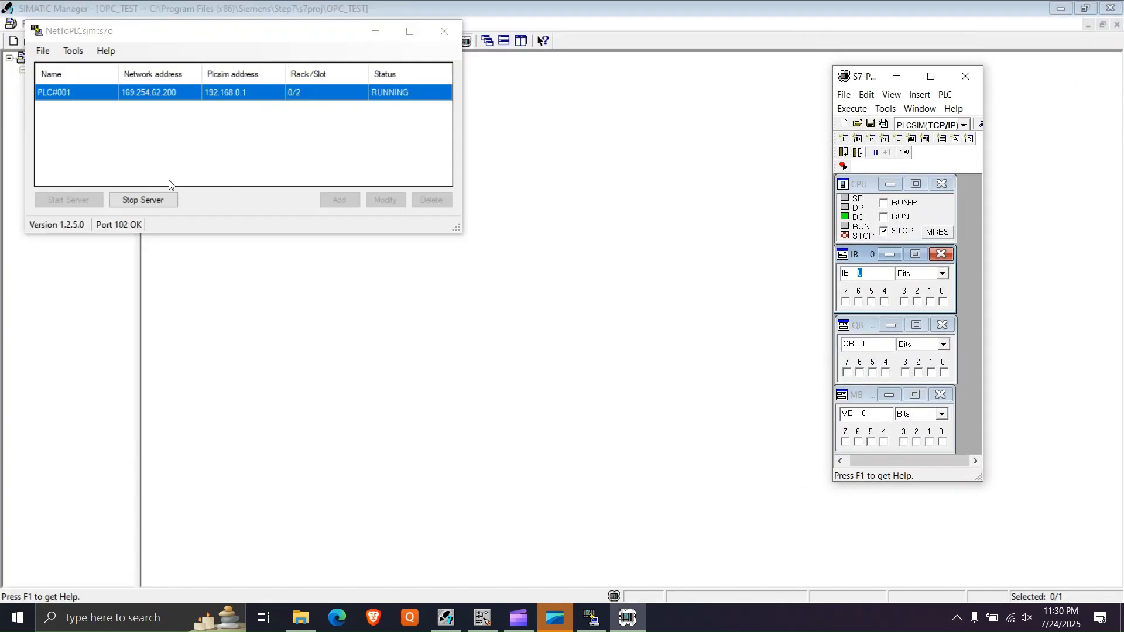
click(892, 94)
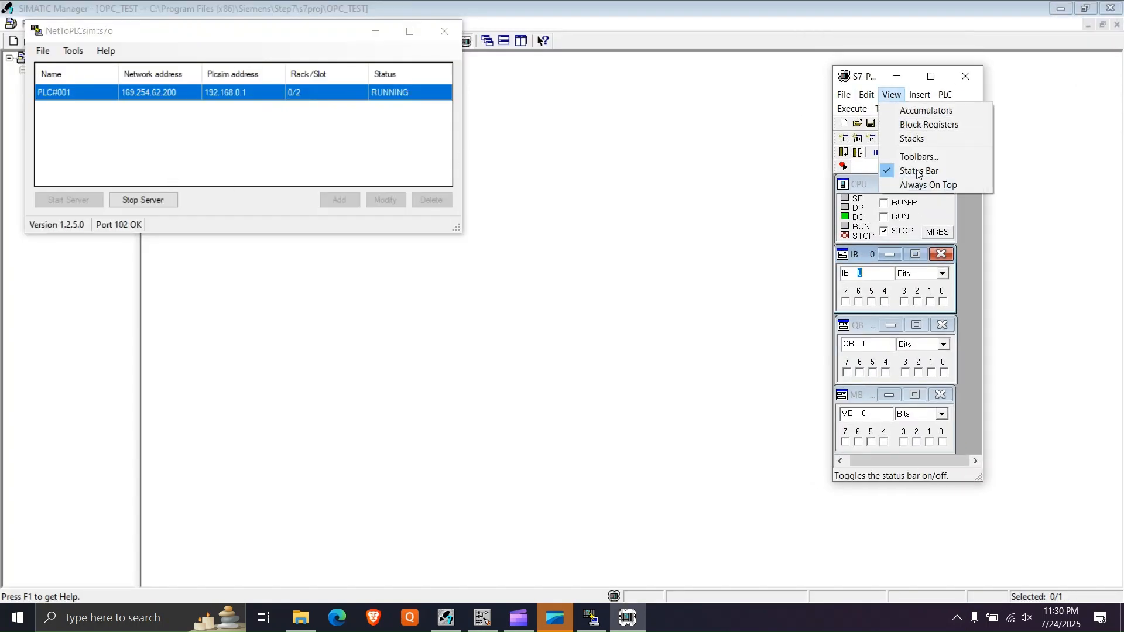
click(918, 186)
click(198, 141)
- Minimize the NetToPLCsim, SIMATIC Manager and file windows and dismiss the ladder editor's connection message
click(376, 31)
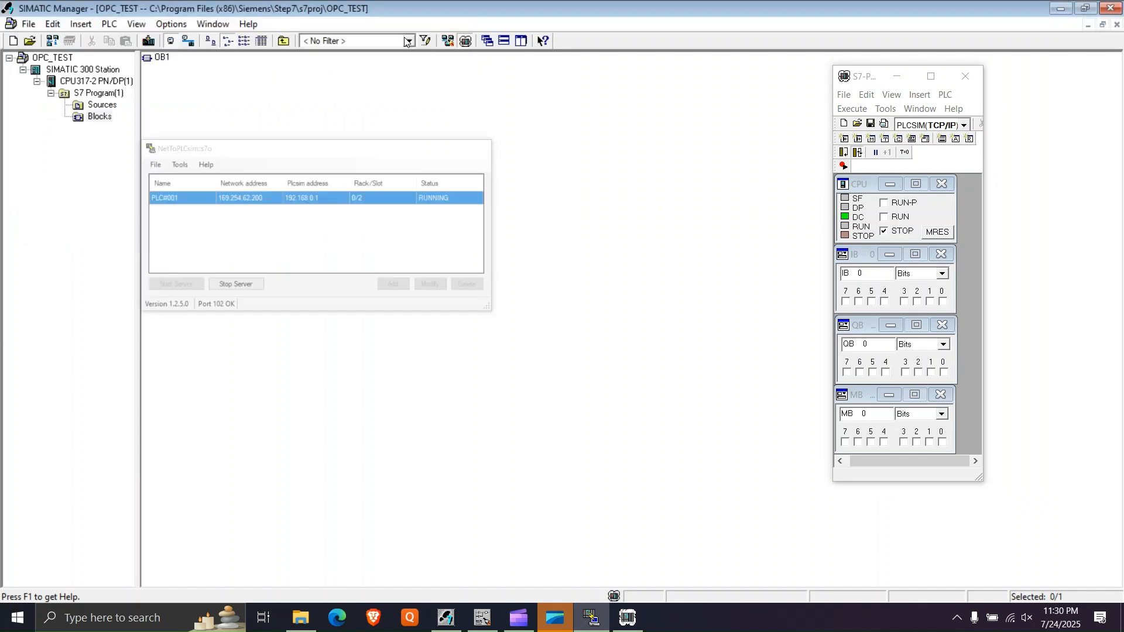
click(1061, 8)
click(1037, 7)
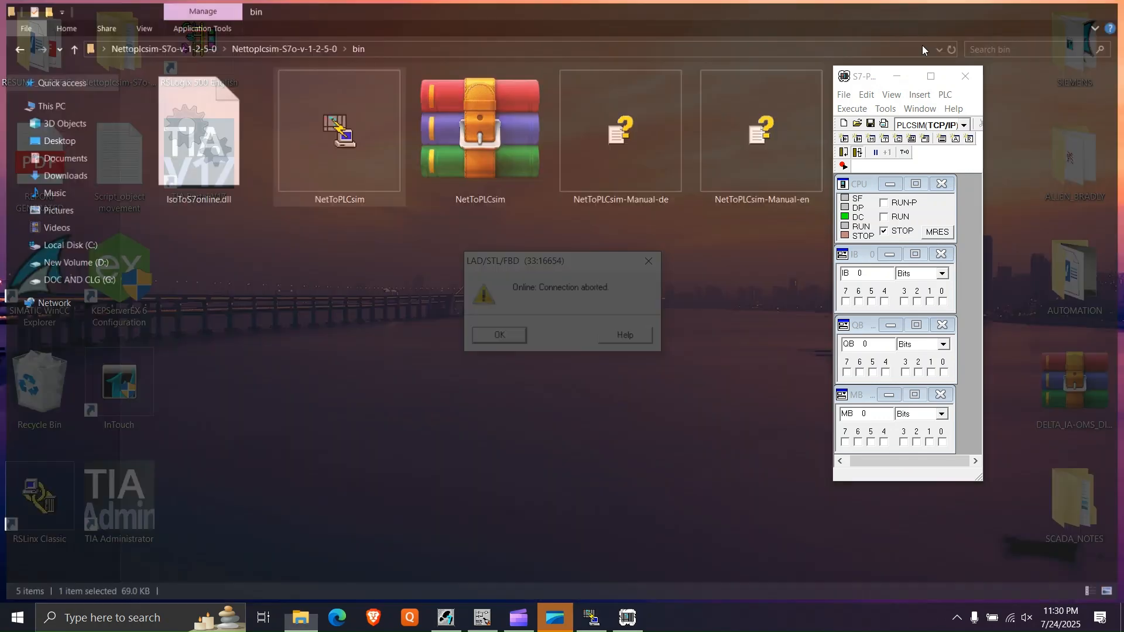
click(514, 337)
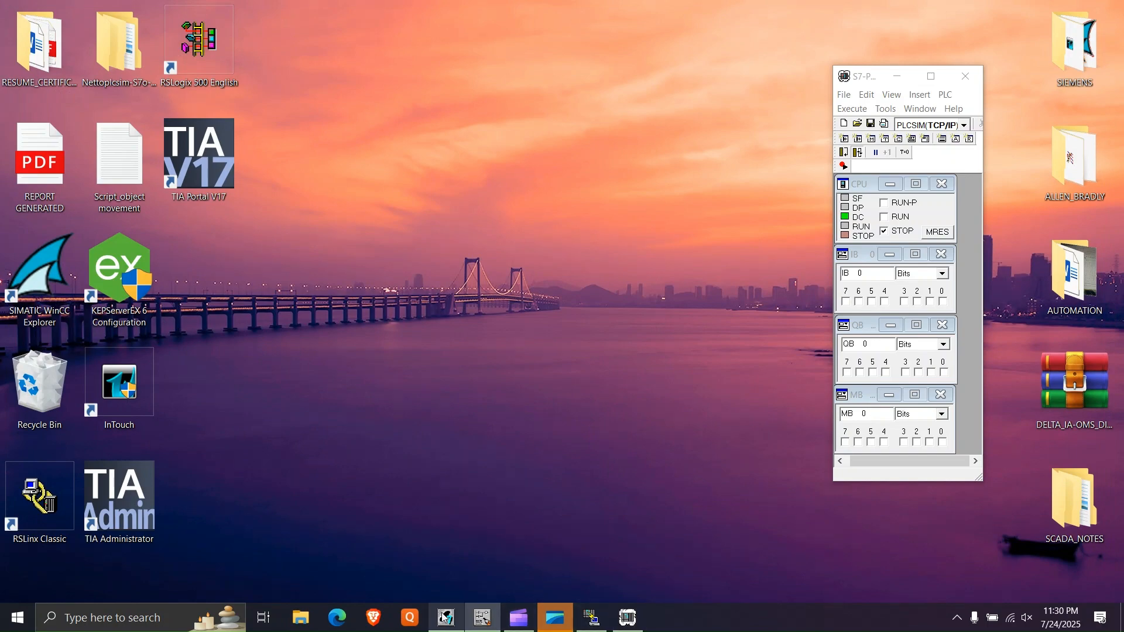
- Turn on online monitoring for OB1 in the ladder editor and switch the simulated CPU to RUN
click(488, 620)
click(488, 620)
click(488, 620)
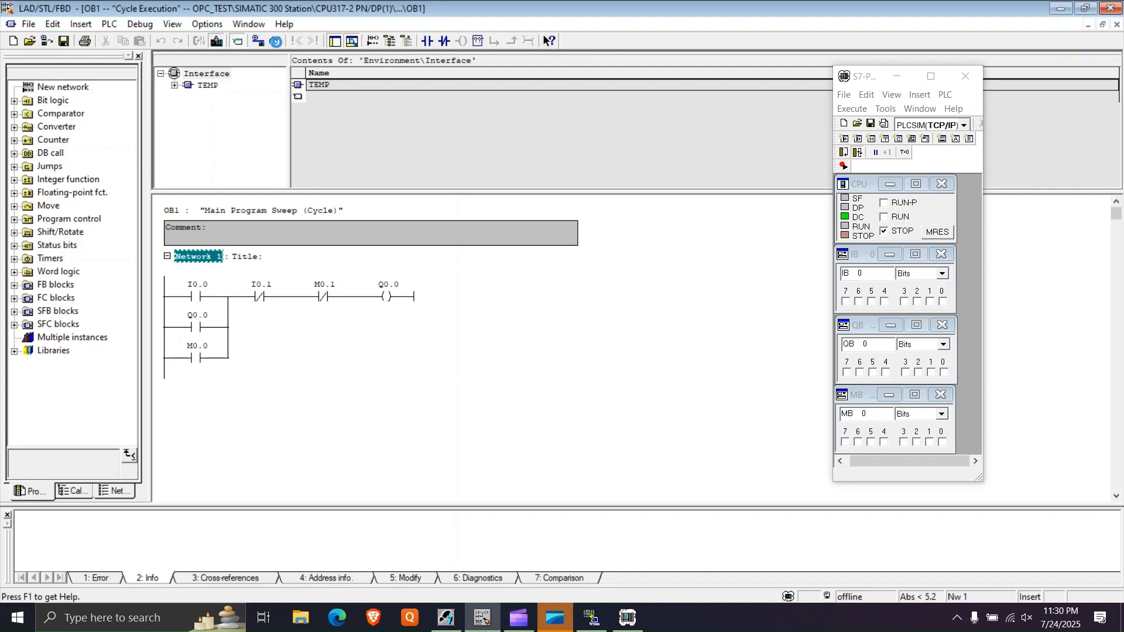
click(276, 41)
click(891, 217)
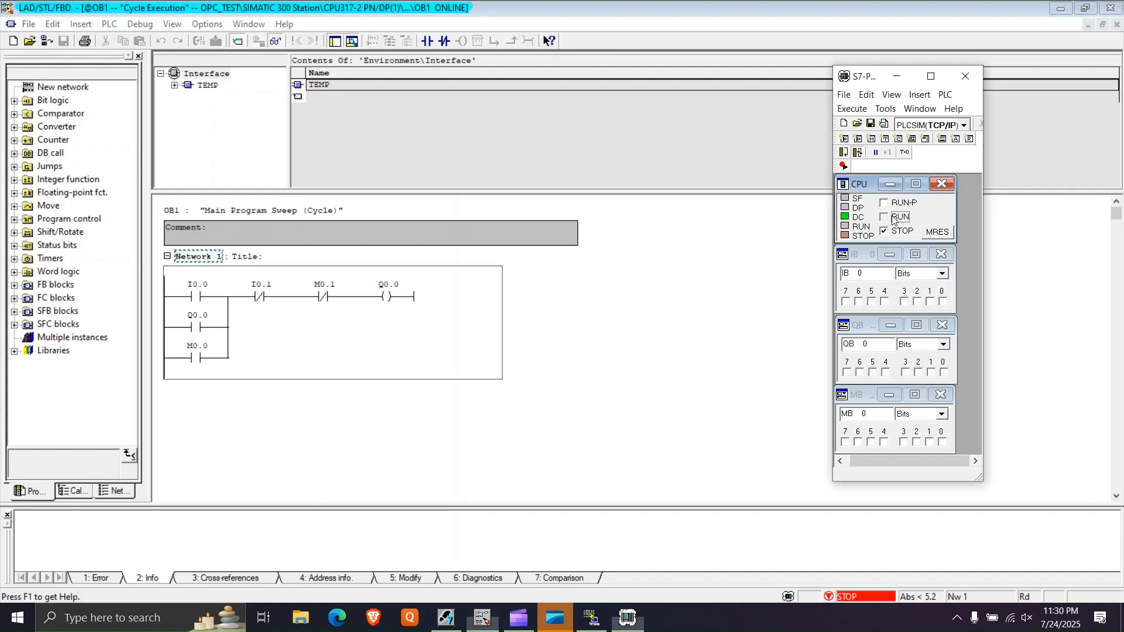
- Minimize the ladder editor and launch KEPServerEX 6 Configuration from the desktop
click(1060, 10)
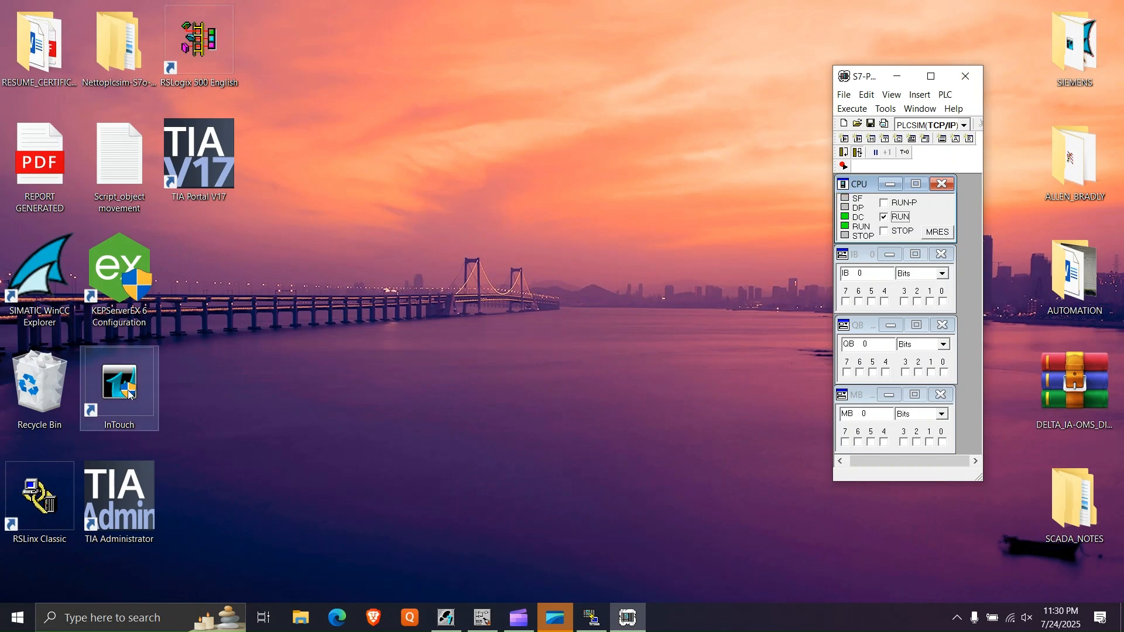
click(113, 289)
double_click(113, 289)
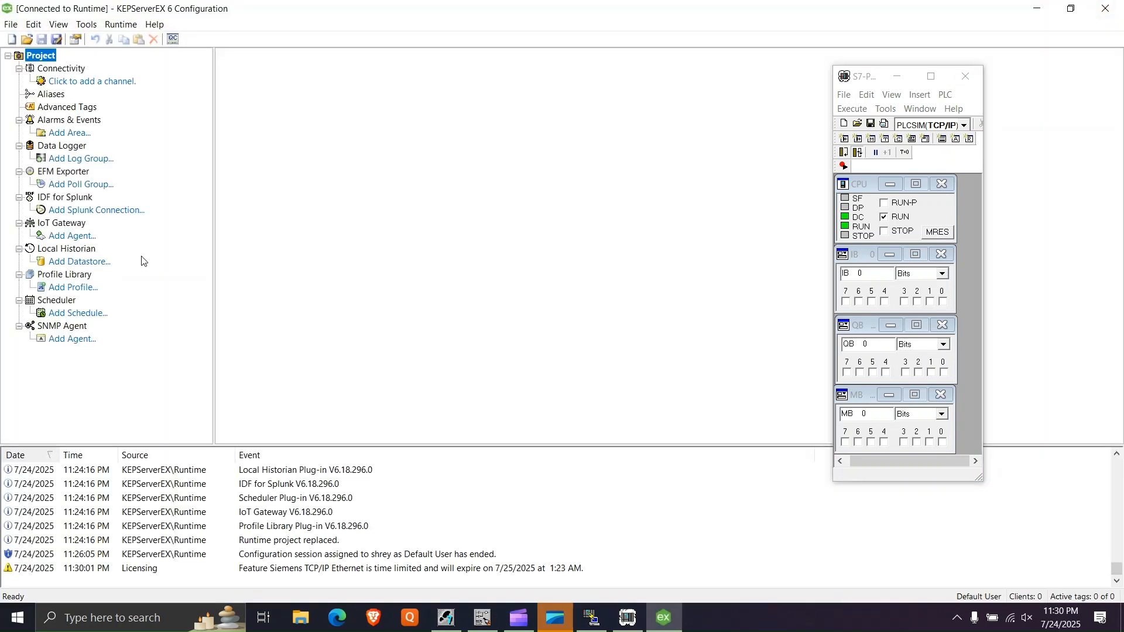
- Start a new connectivity channel of type Siemens TCP/IP Ethernet
click(92, 82)
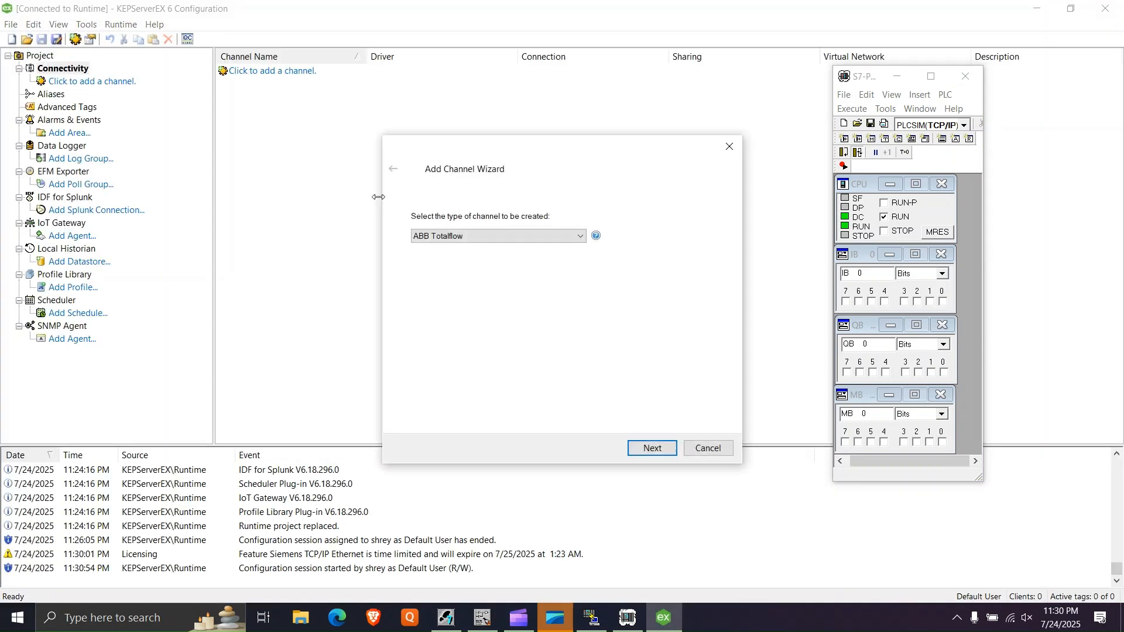
click(460, 236)
key(s)
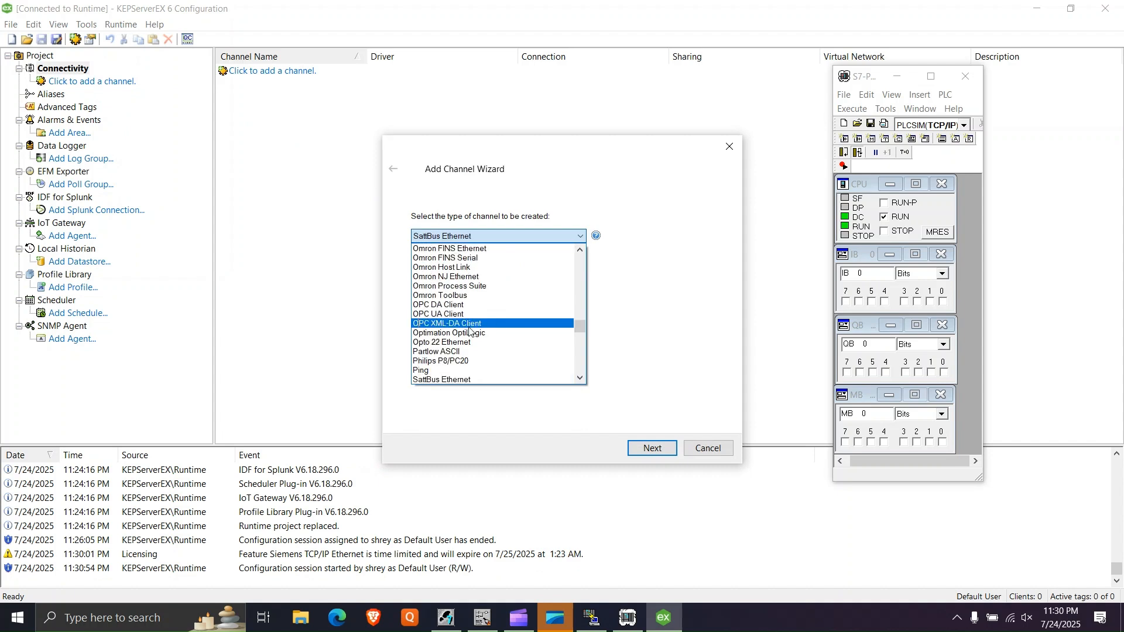
scroll(454, 339, down, 4)
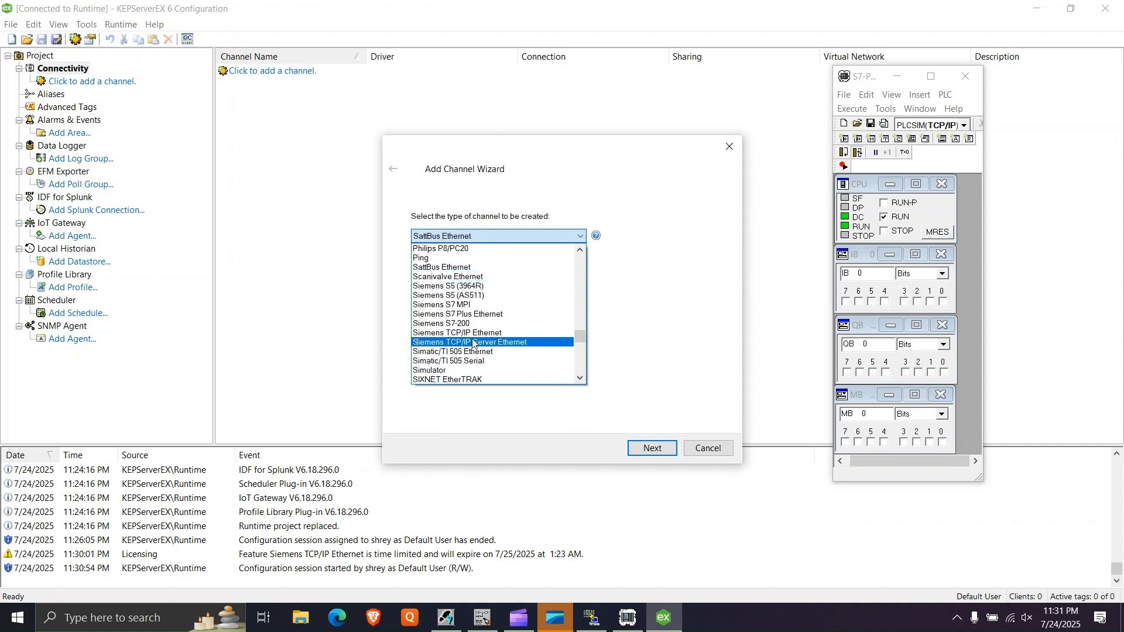
click(477, 334)
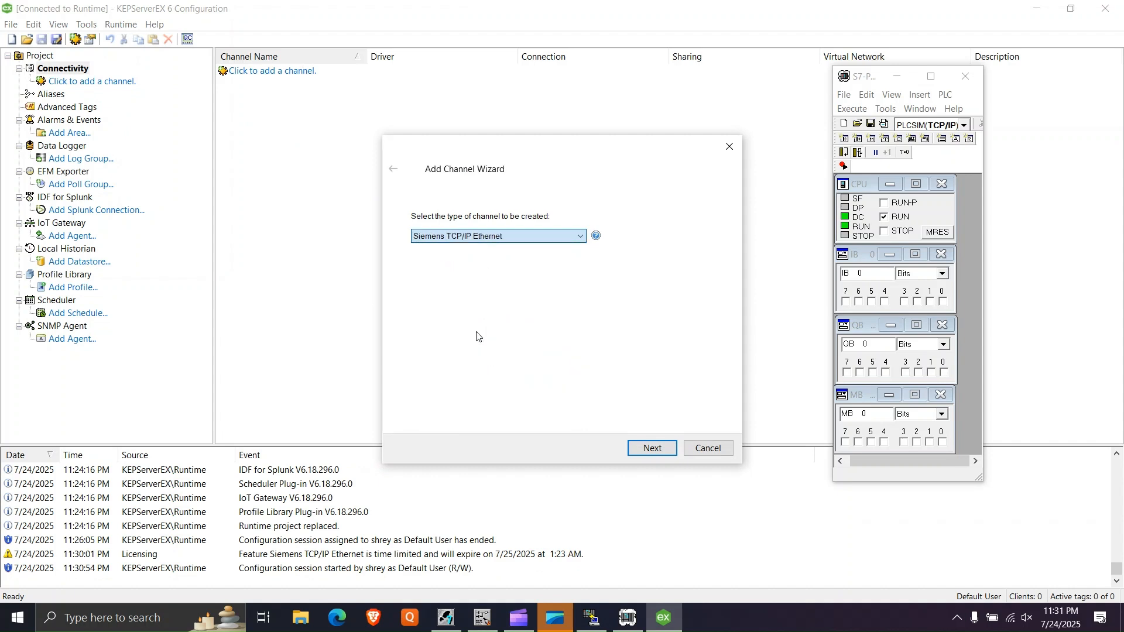
click(652, 449)
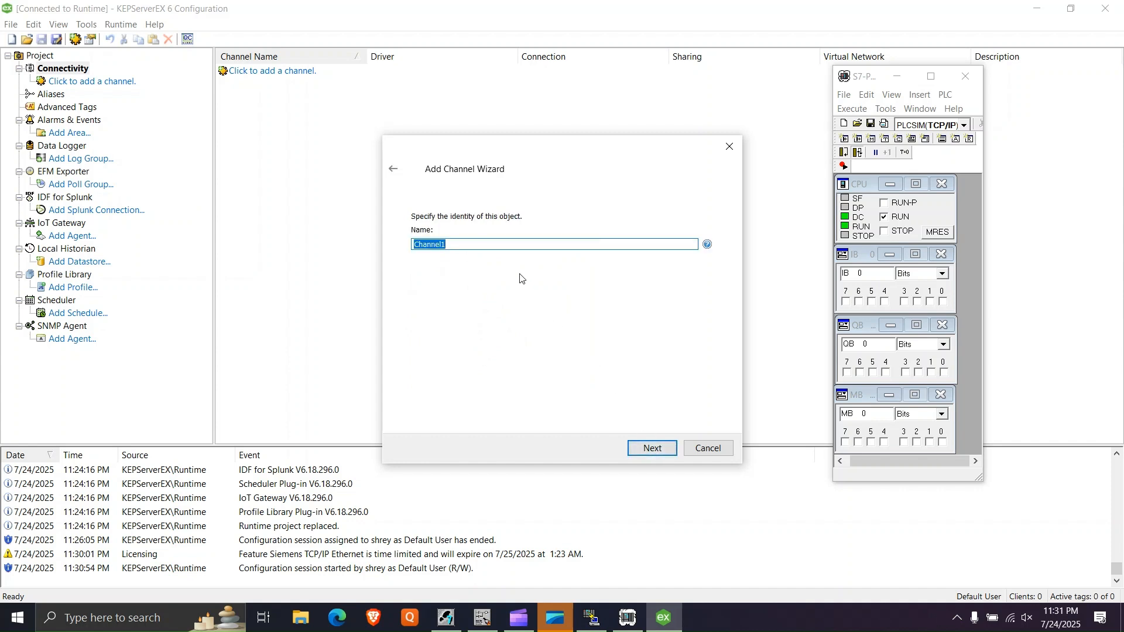
- Name the channel SIEMENS, keep the default network adapter and write settings, and finish creating it
text(s)
key(Caps_Lock)
text(SIEMENS)
click(654, 449)
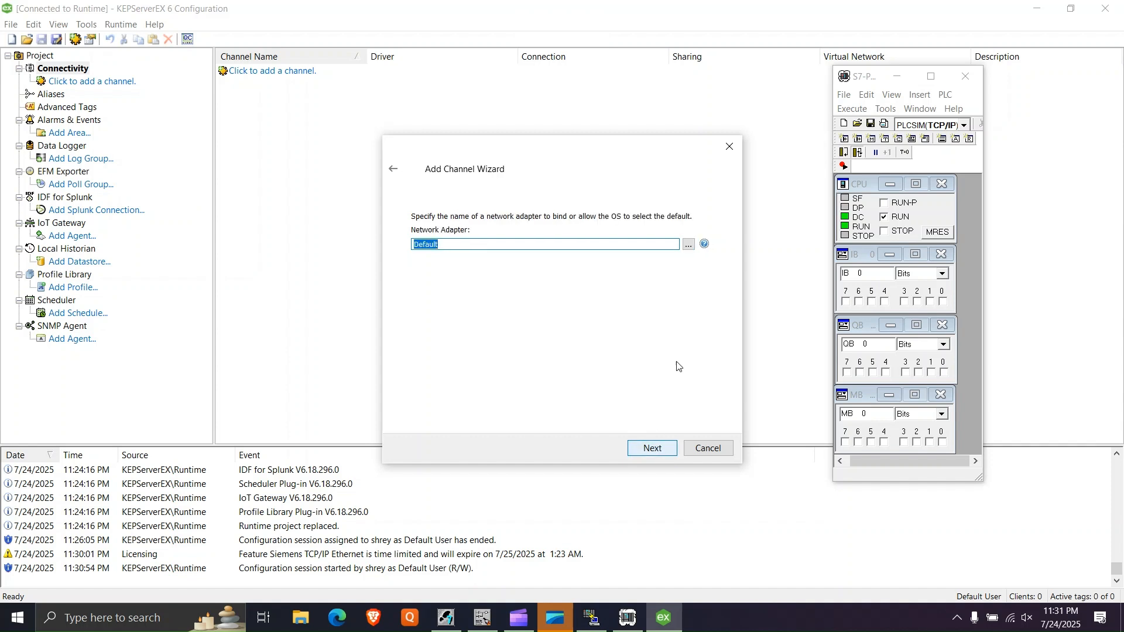
click(651, 448)
click(654, 448)
click(654, 449)
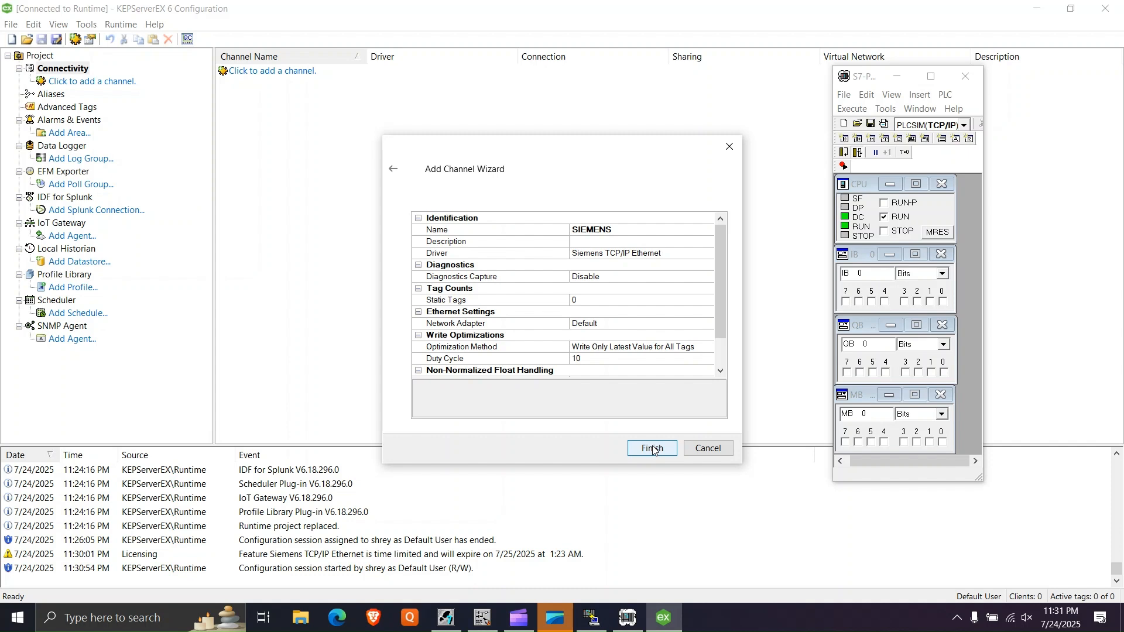
click(654, 448)
- Start adding a device to the SIEMENS channel, named S7_300 with the S7-300 model
click(130, 94)
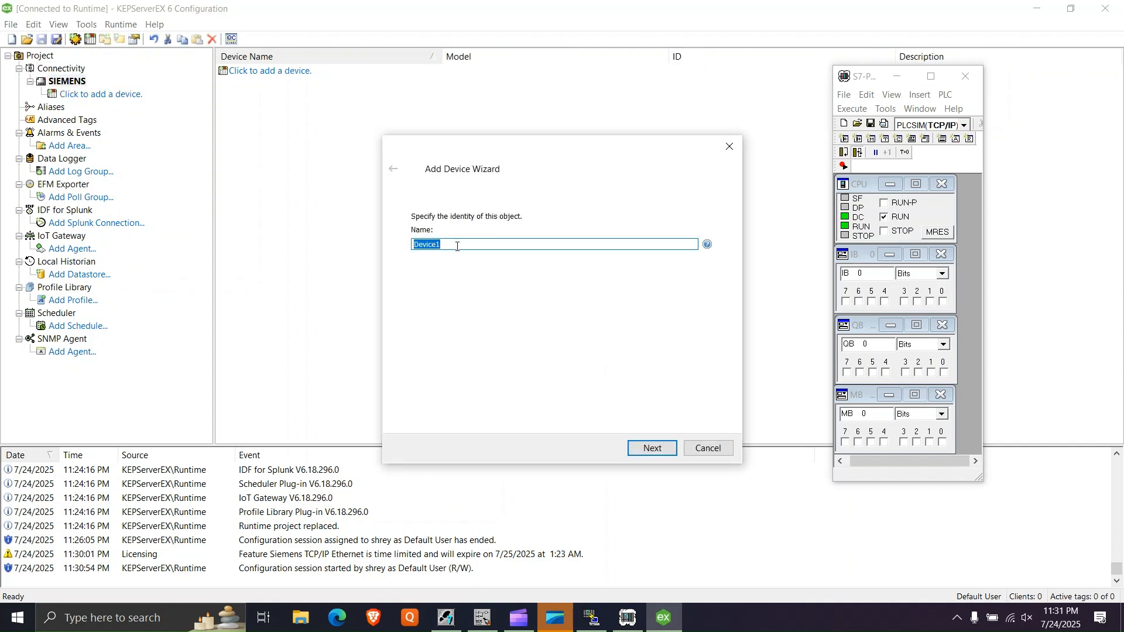
text(S7_300)
click(650, 448)
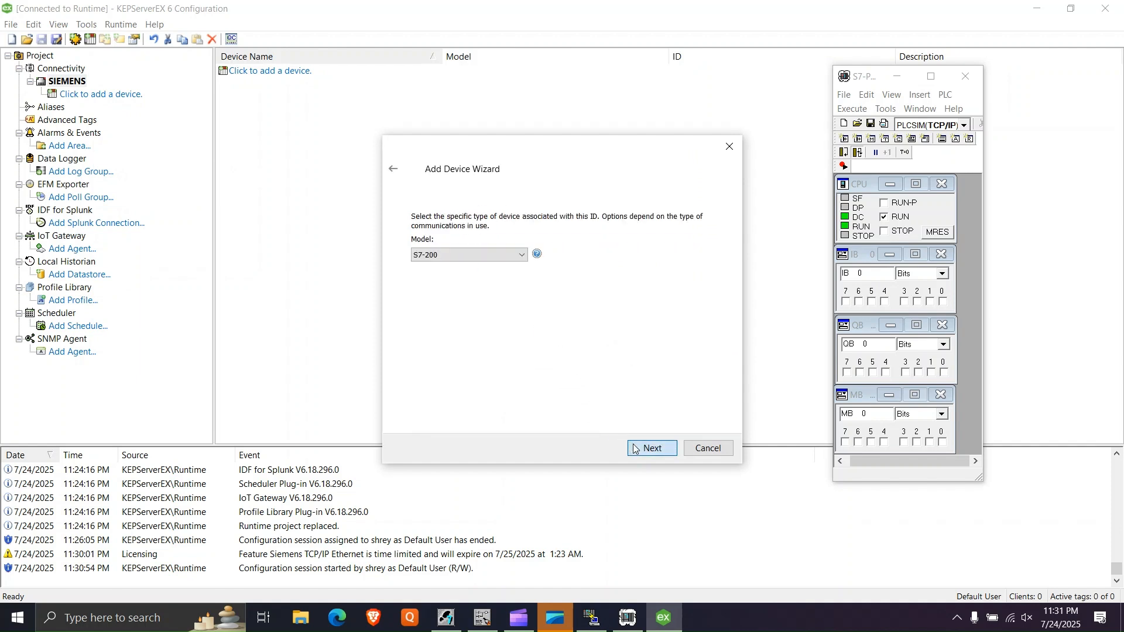
click(499, 255)
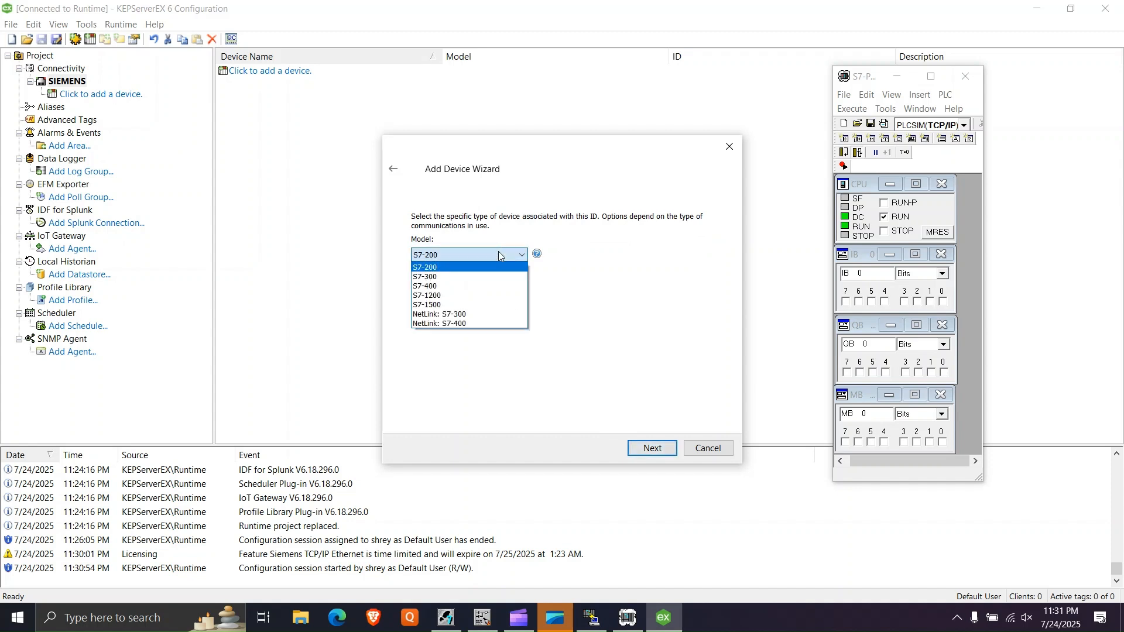
click(450, 277)
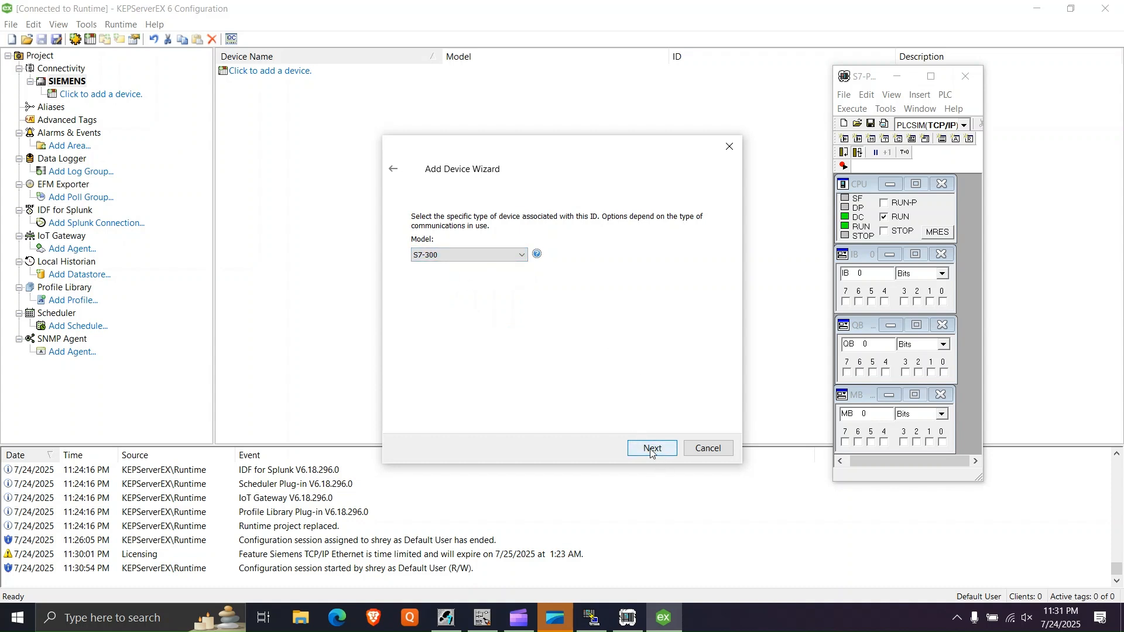
click(652, 449)
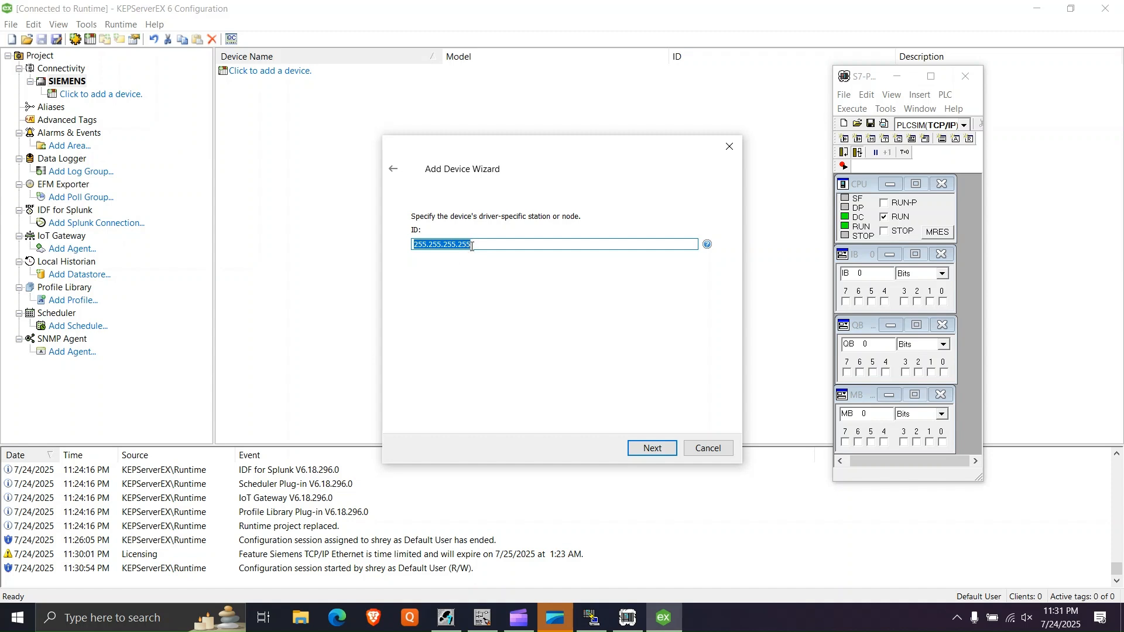
- Set the device ID to 169.254.62.200, checking it against the PLC's network address in NetToPLCsim
drag(472, 246, 332, 270)
key(BackSpace)
click(592, 618)
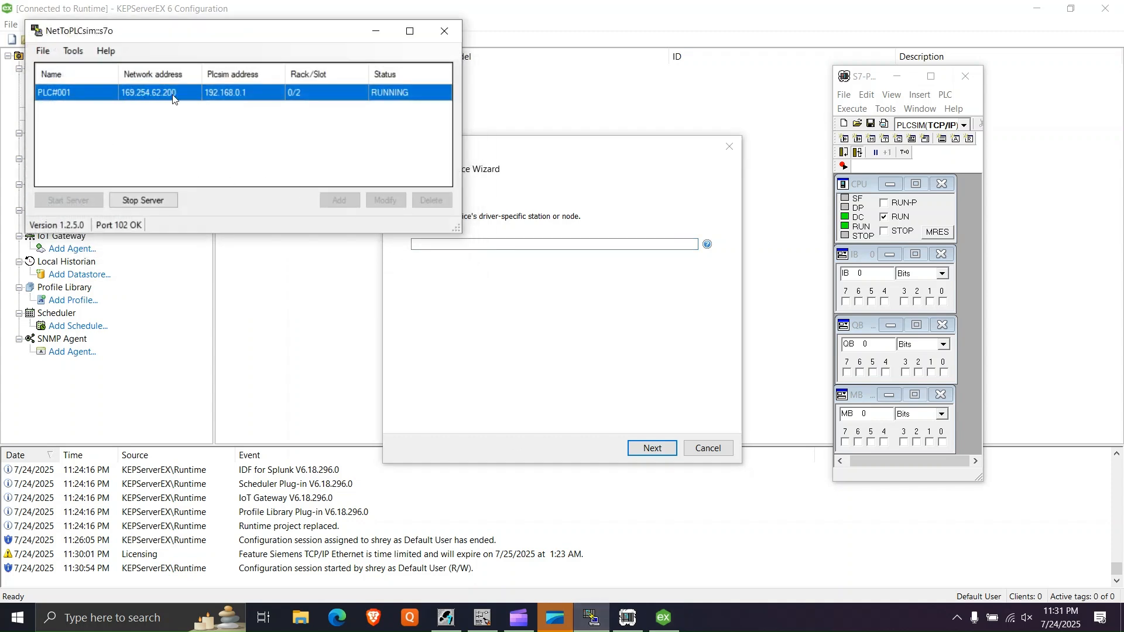
click(485, 248)
text(169.254.62.200)
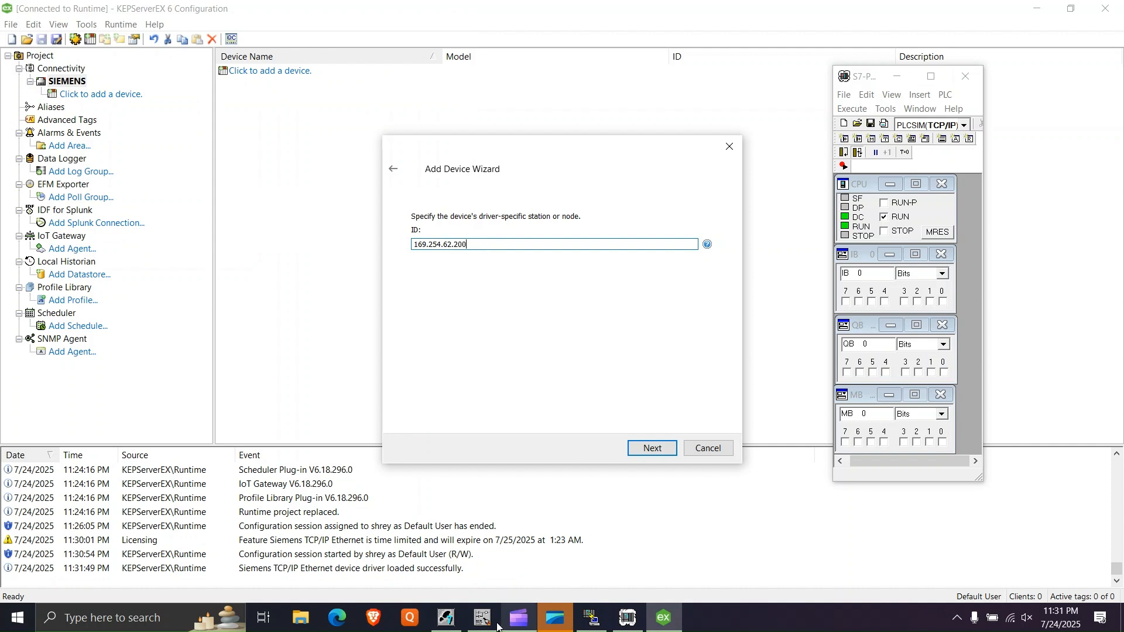
click(592, 618)
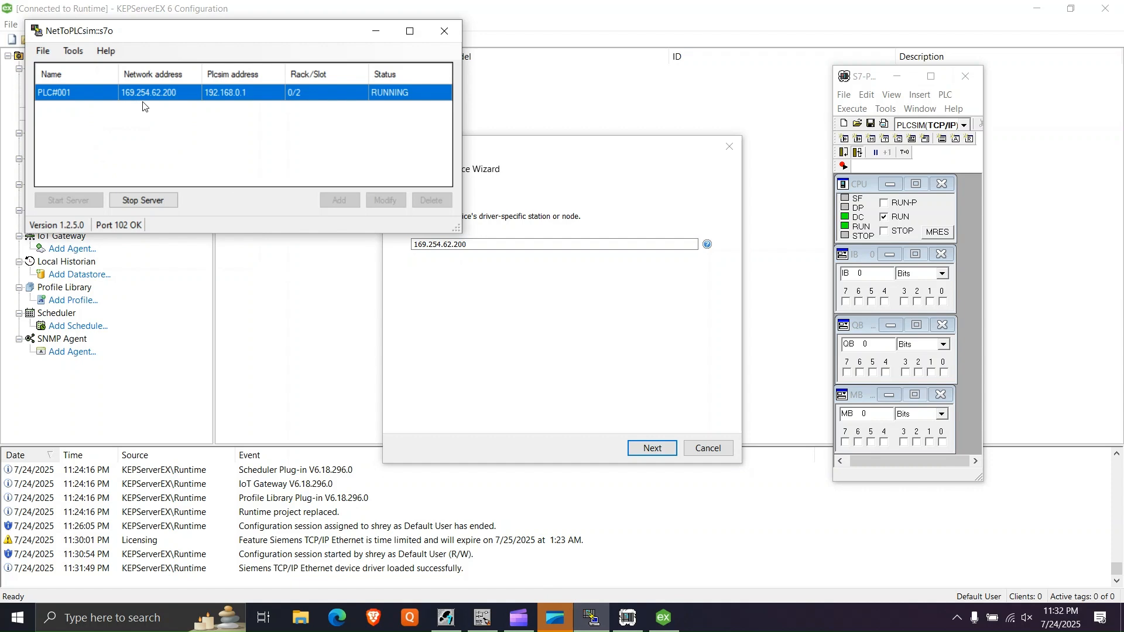
click(469, 282)
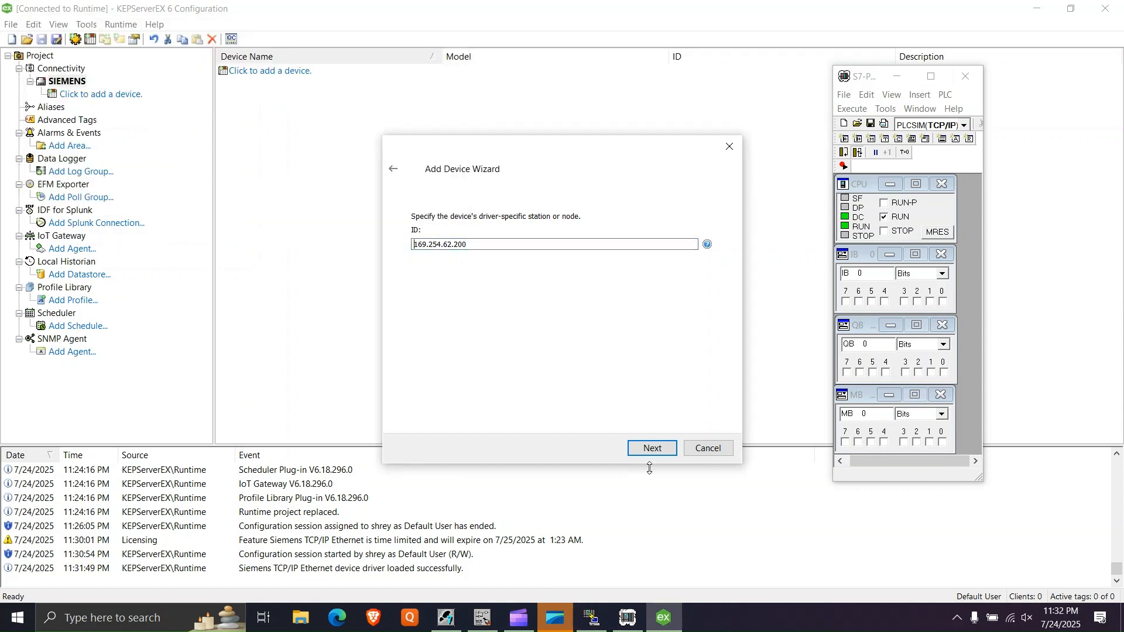
- Keep the default scan, timing, tag generation, communication and tag import settings, and finish creating the device
click(661, 454)
click(659, 455)
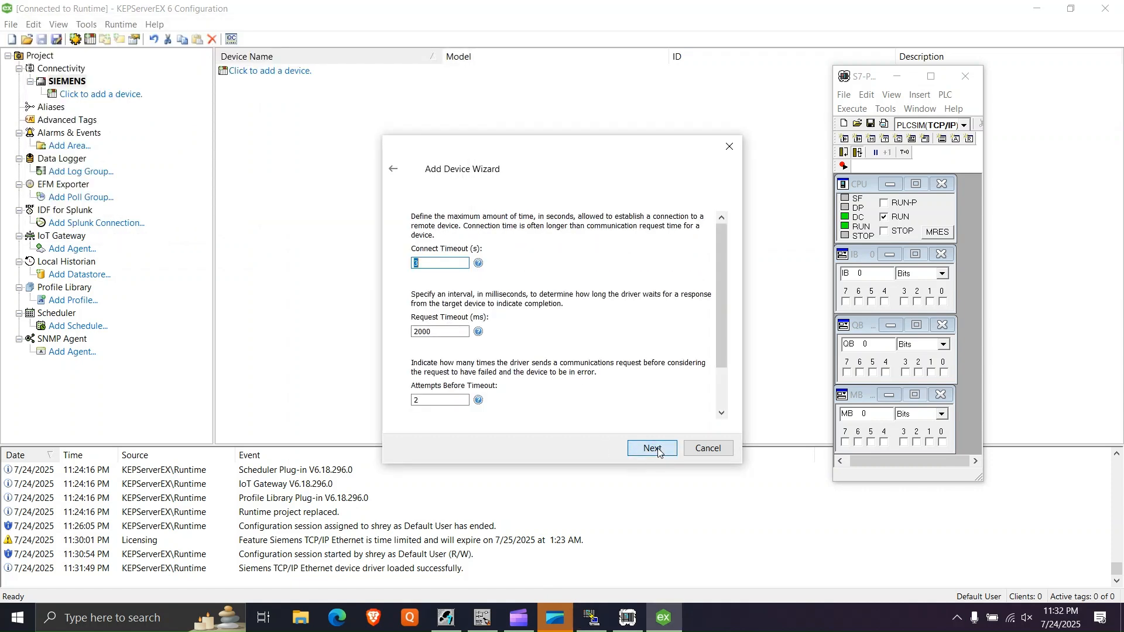
click(659, 452)
click(658, 452)
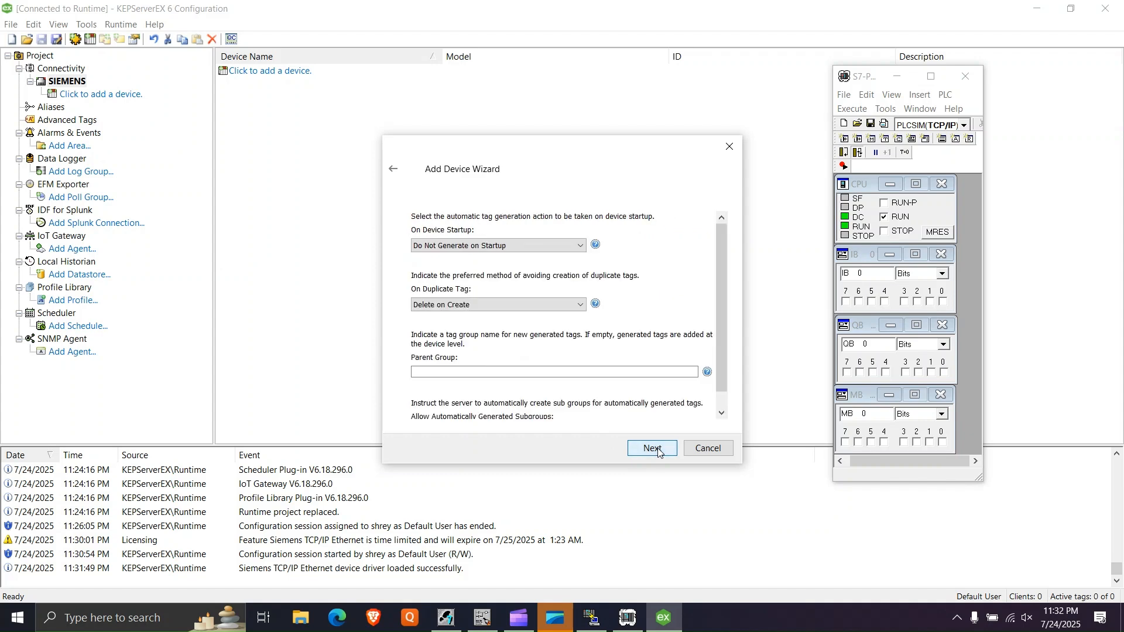
click(659, 452)
click(659, 452)
click(659, 452)
click(658, 452)
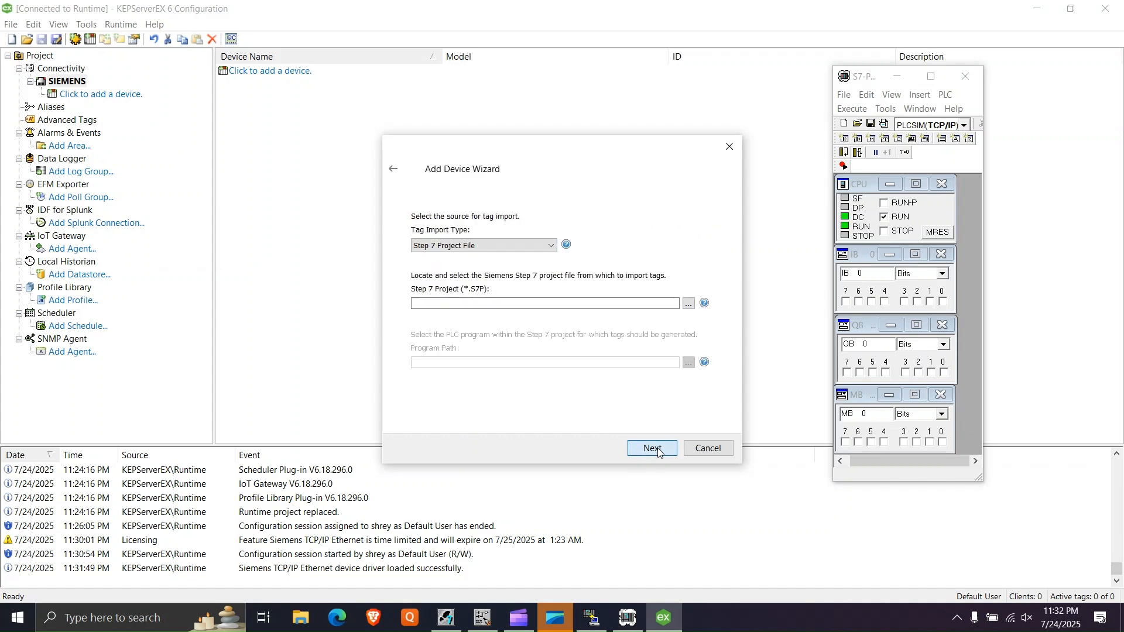
click(658, 452)
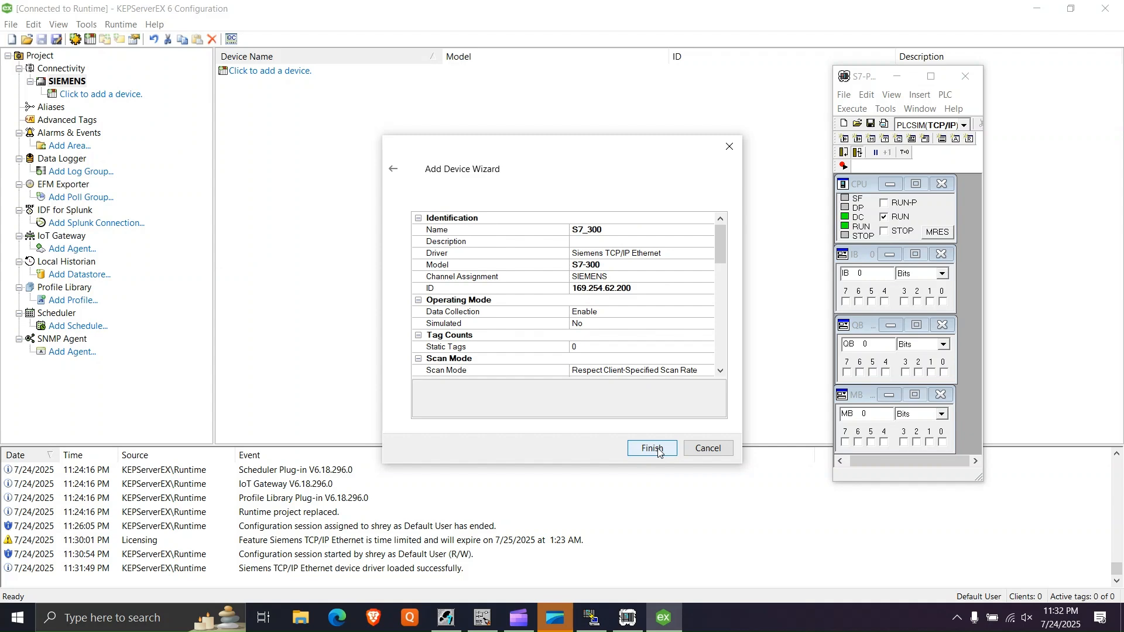
click(659, 452)
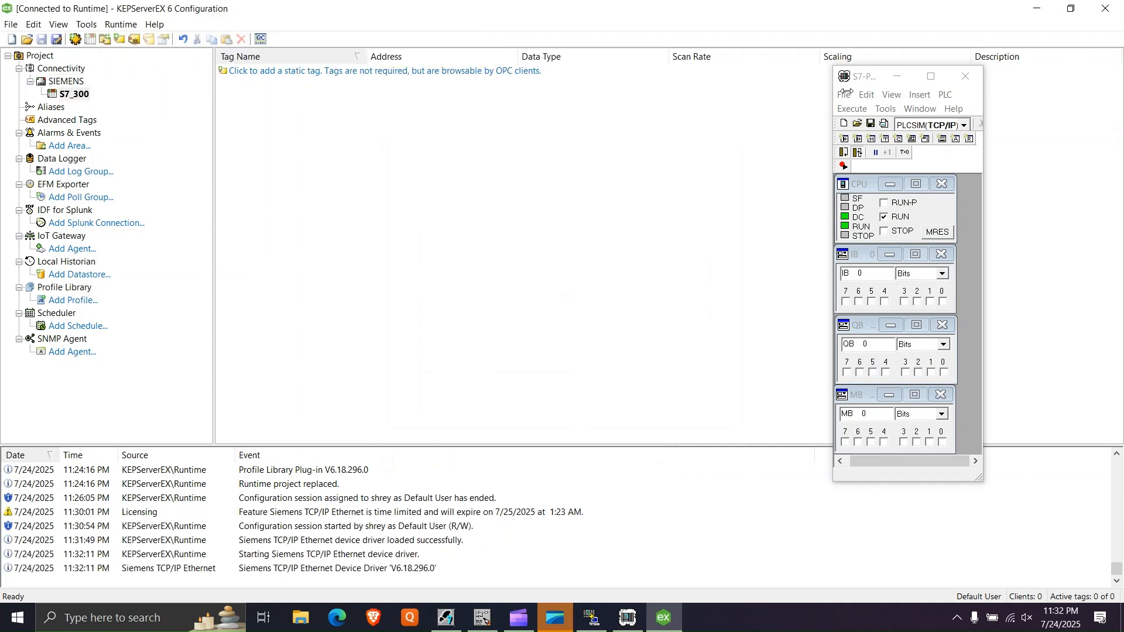
- Minimize the PLCSIM window and add a static tag START with address M0.0 to the S7_300 device
click(896, 77)
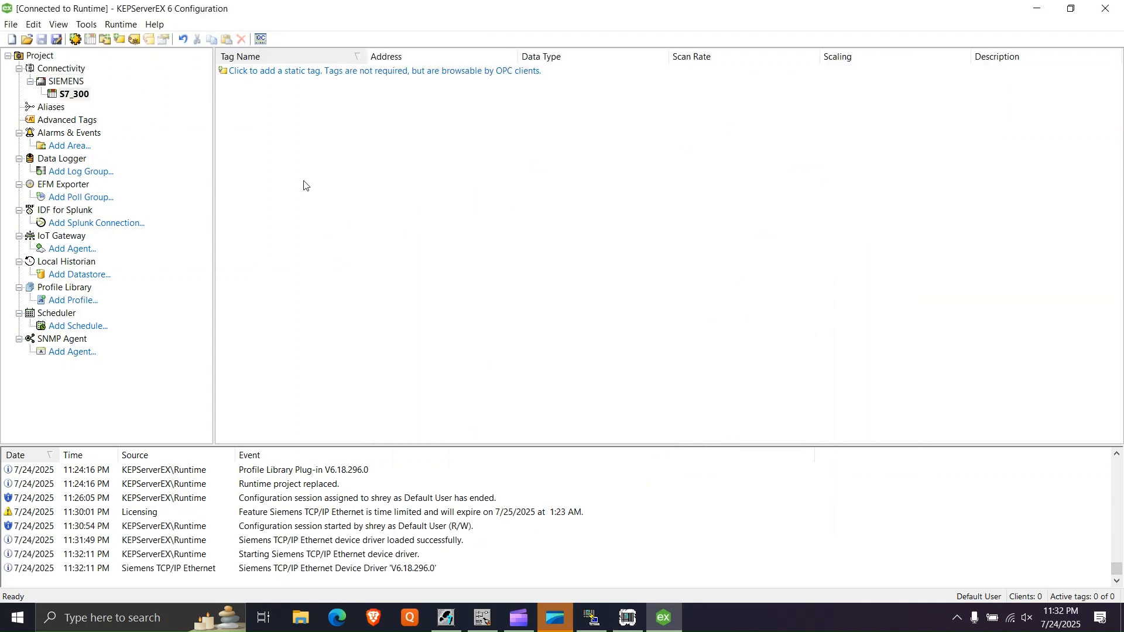
click(303, 74)
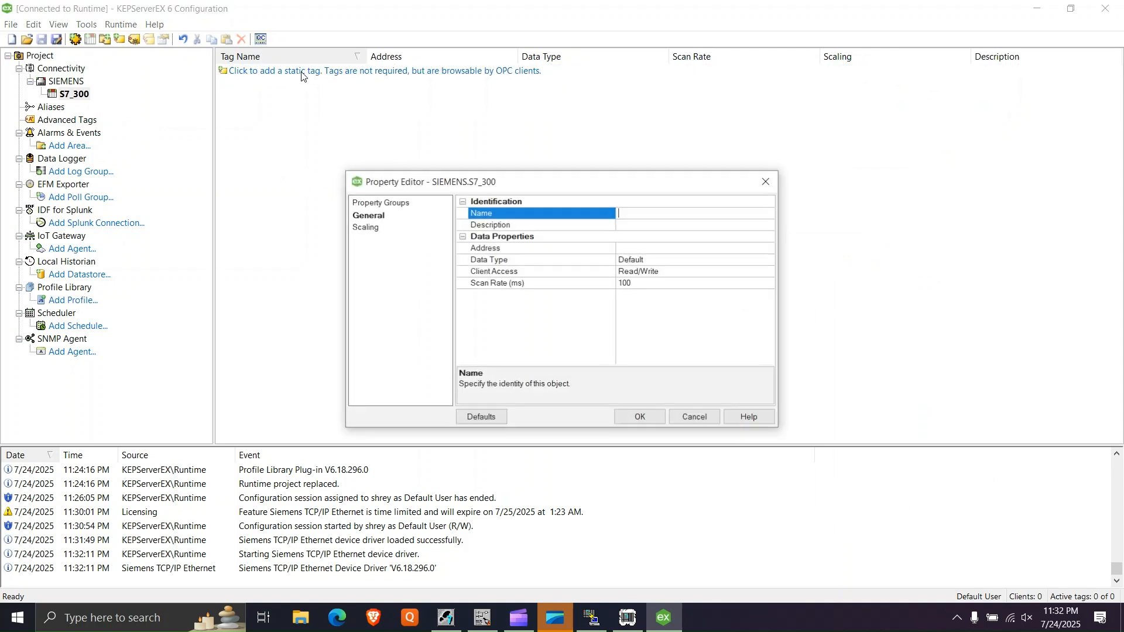
click(619, 203)
click(637, 247)
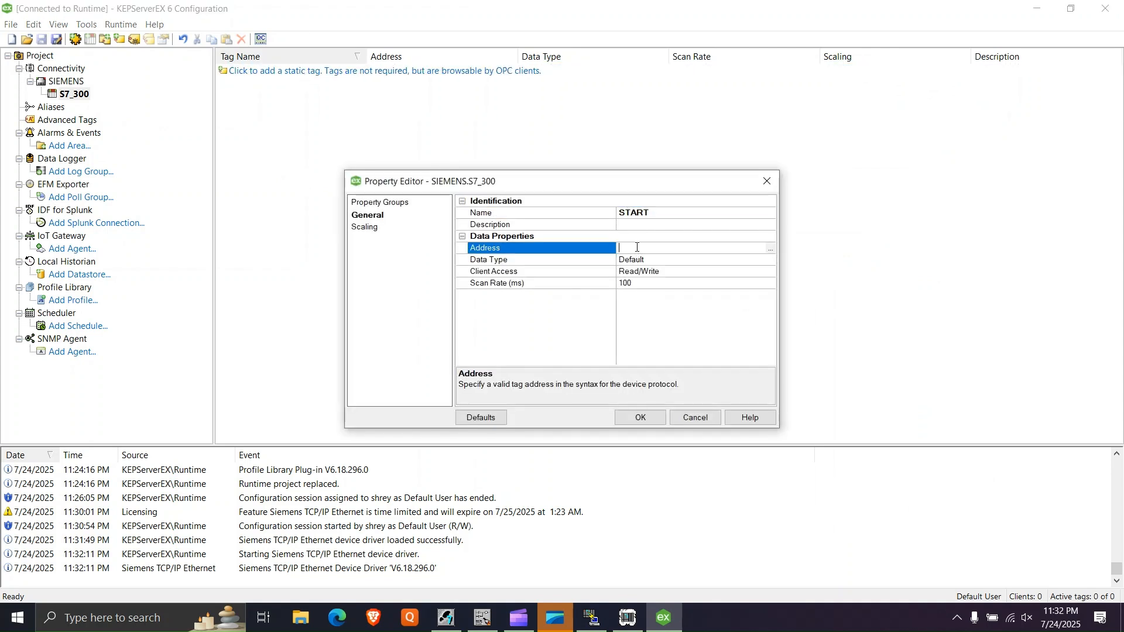
text(M0.0)
click(644, 418)
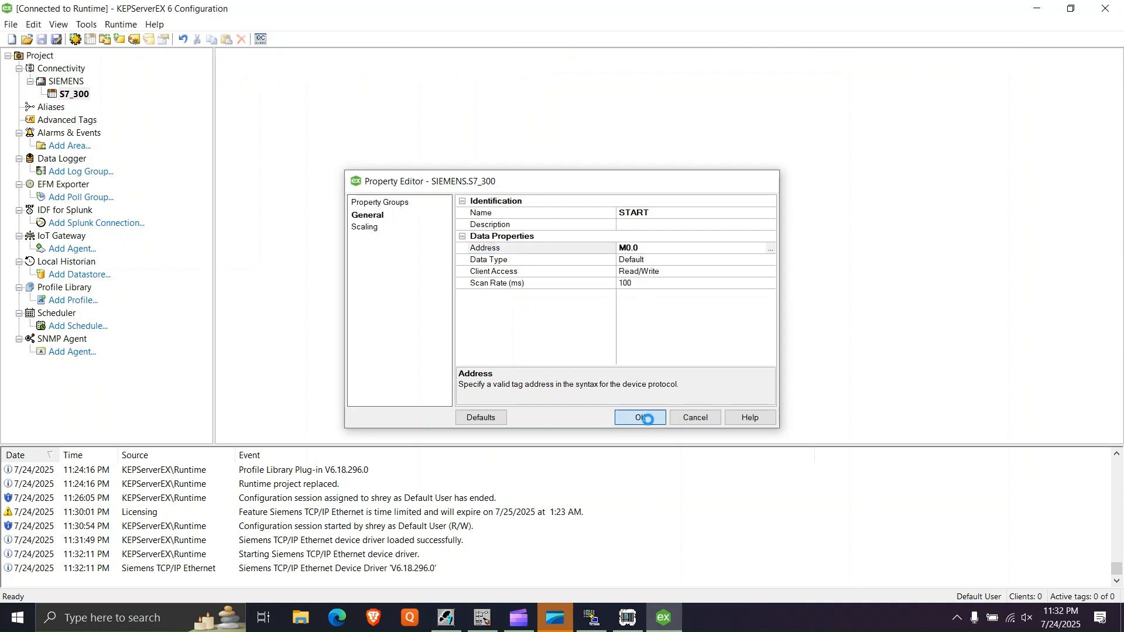
- Add a second tag named STOP with address M0.1 to the S7_300 device
click(244, 103)
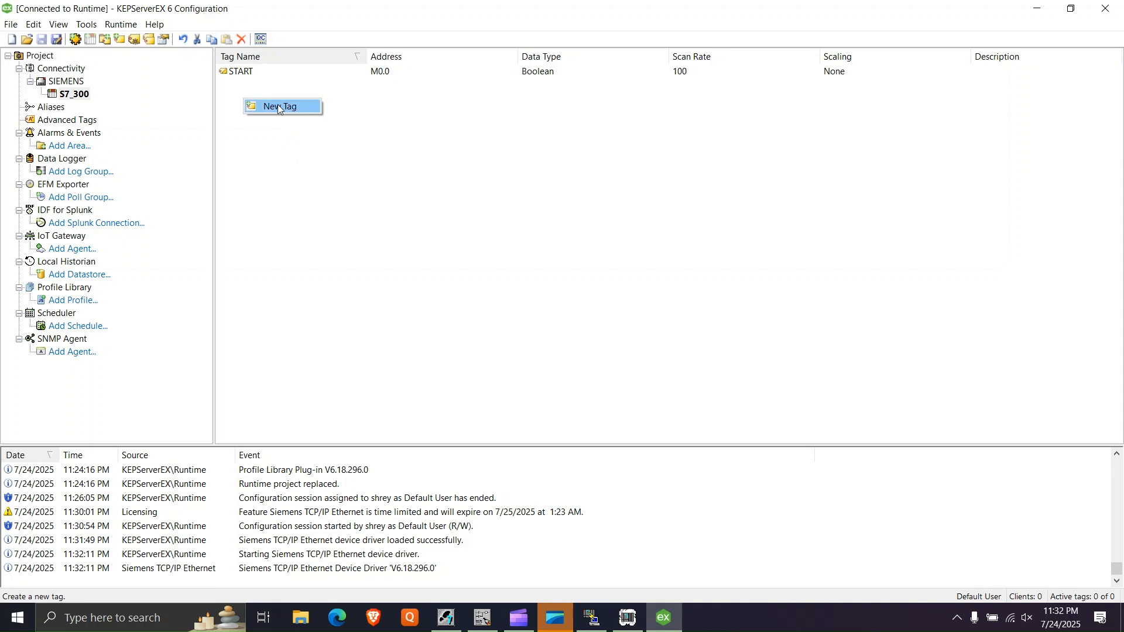
double_click(279, 104)
text(STOP)
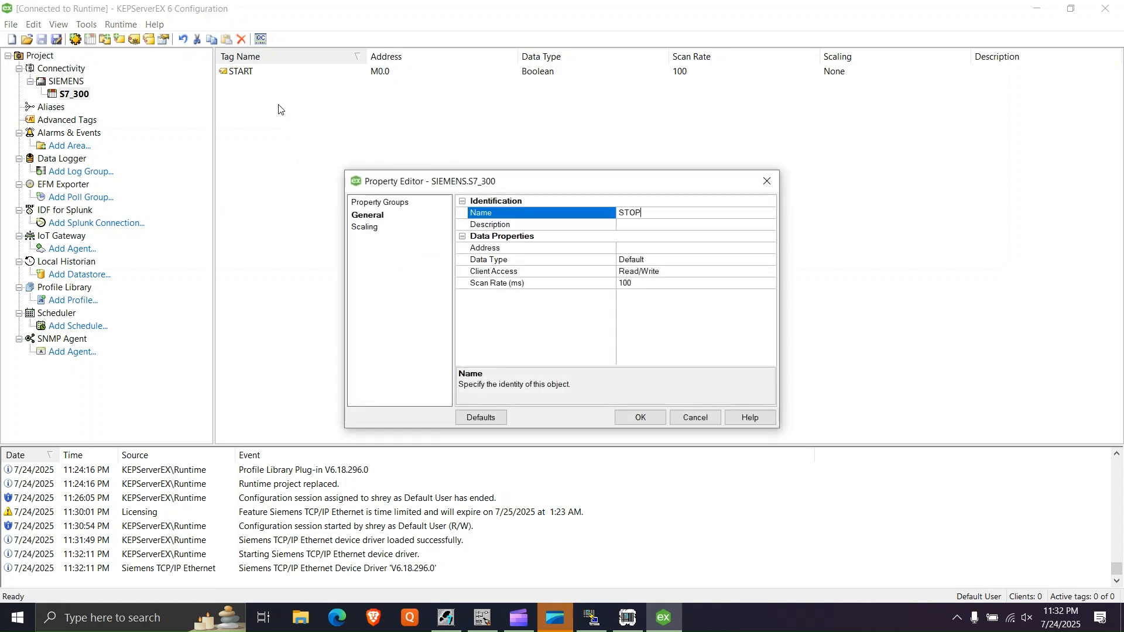
click(644, 246)
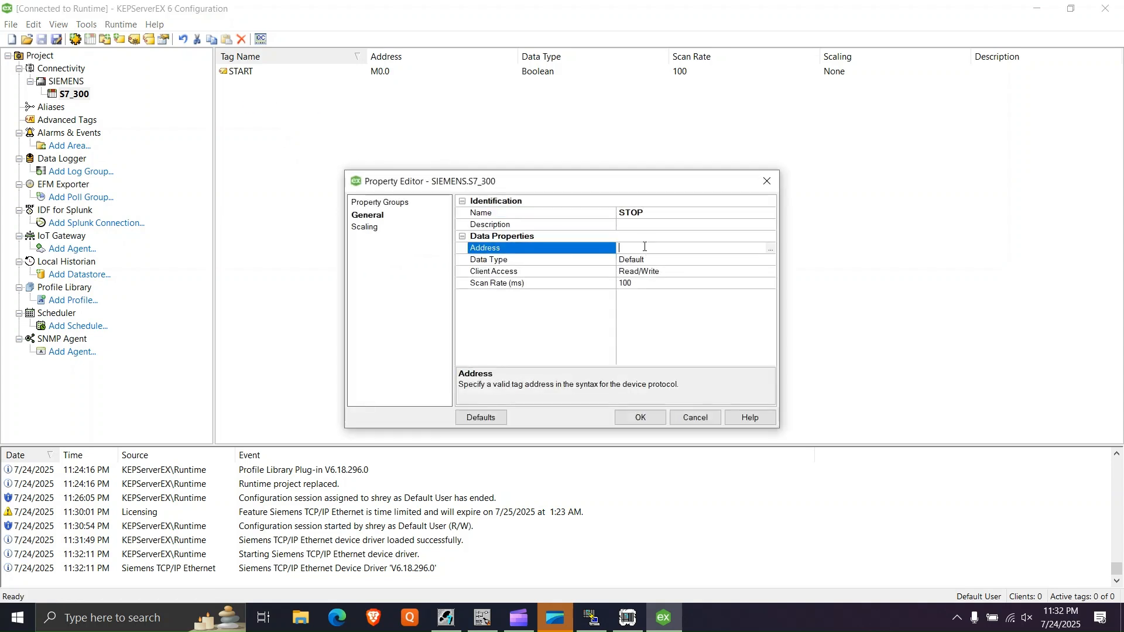
text(M0.1)
click(654, 419)
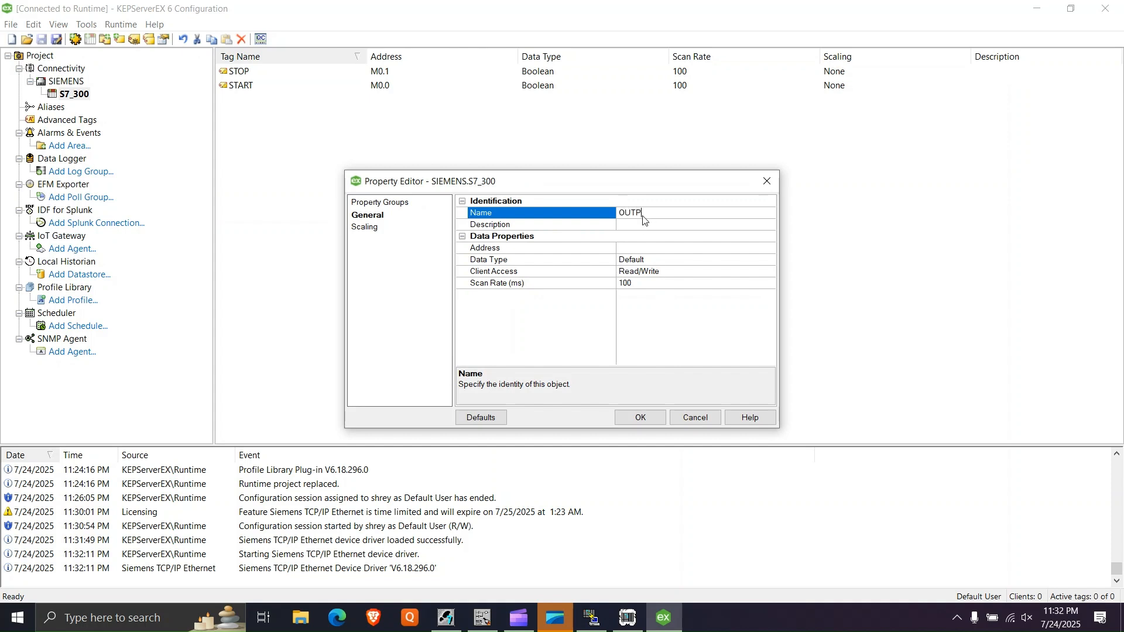
- Add a third tag named OUTPUT with address Q0.0 to the S7_300 device
text(T)
click(641, 248)
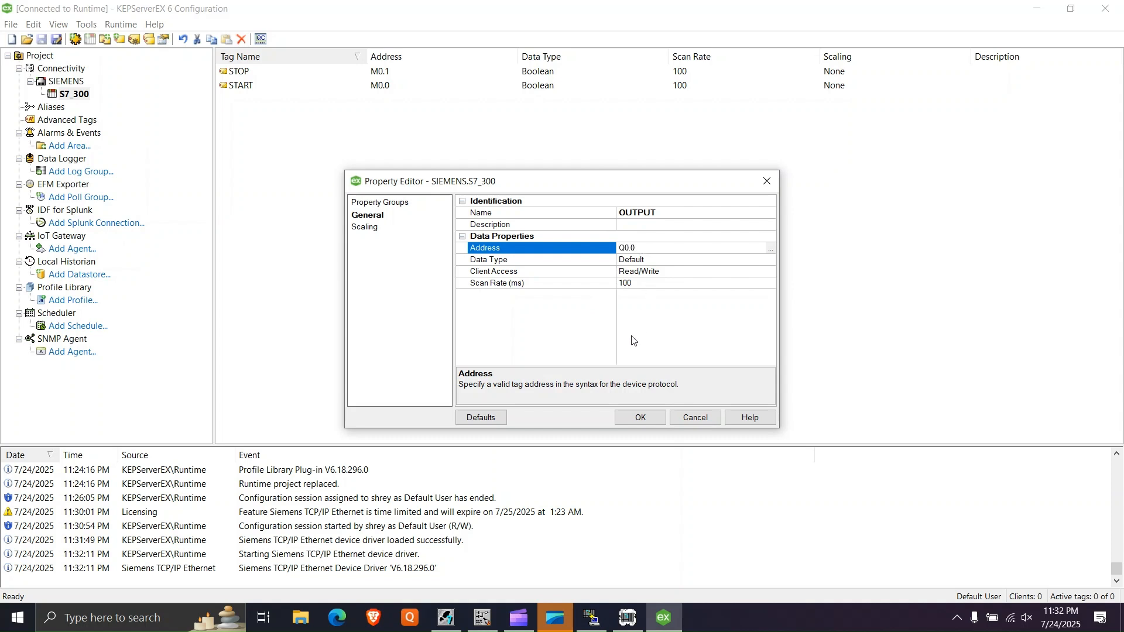
click(640, 417)
click(507, 216)
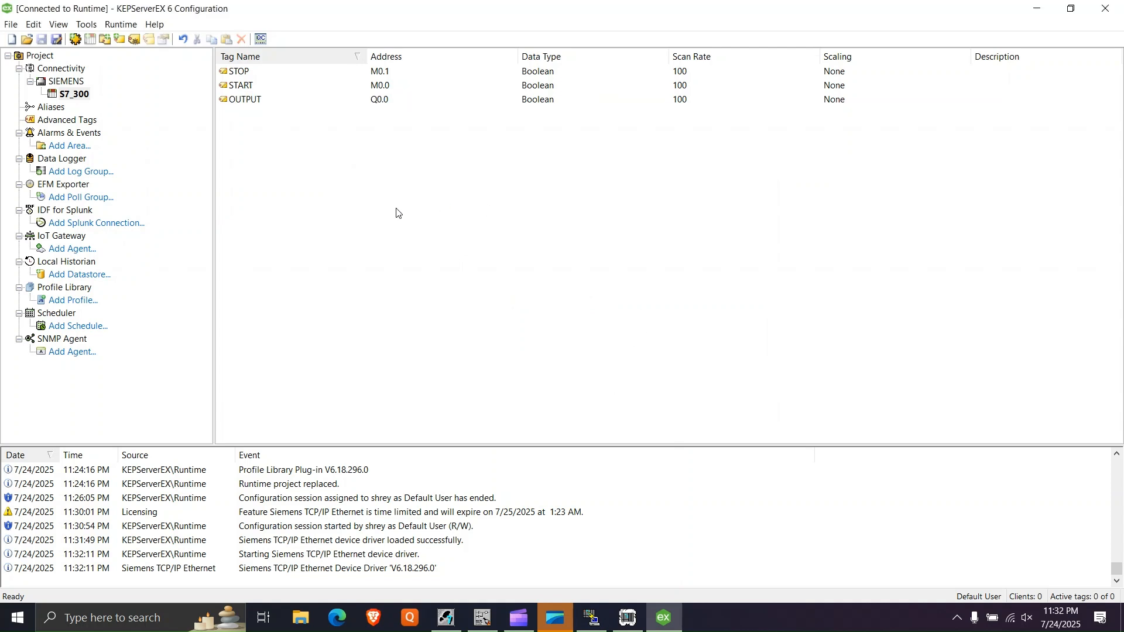
- Create an alias named SIEM mapped to SIEMENS.S7_300
click(46, 109)
click(269, 72)
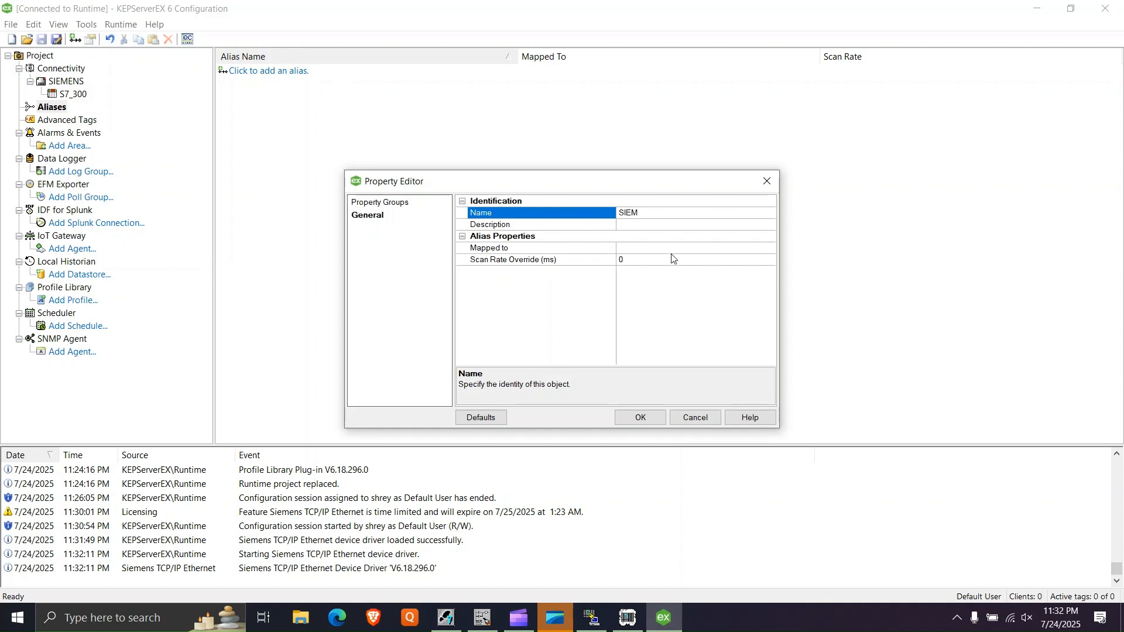
click(657, 247)
click(770, 249)
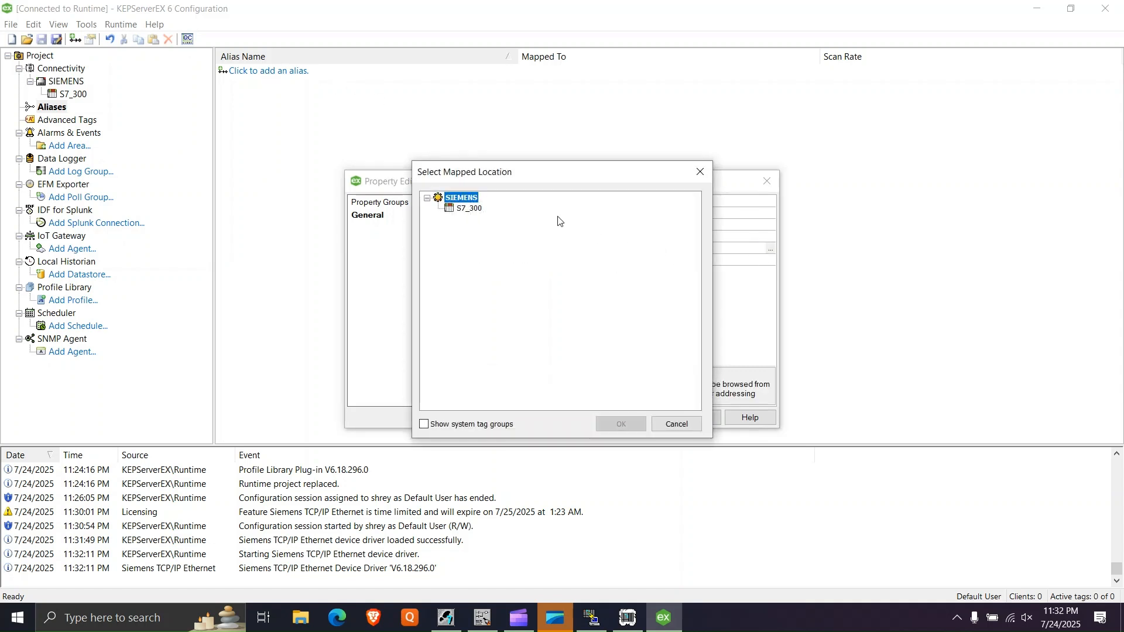
click(465, 210)
click(632, 422)
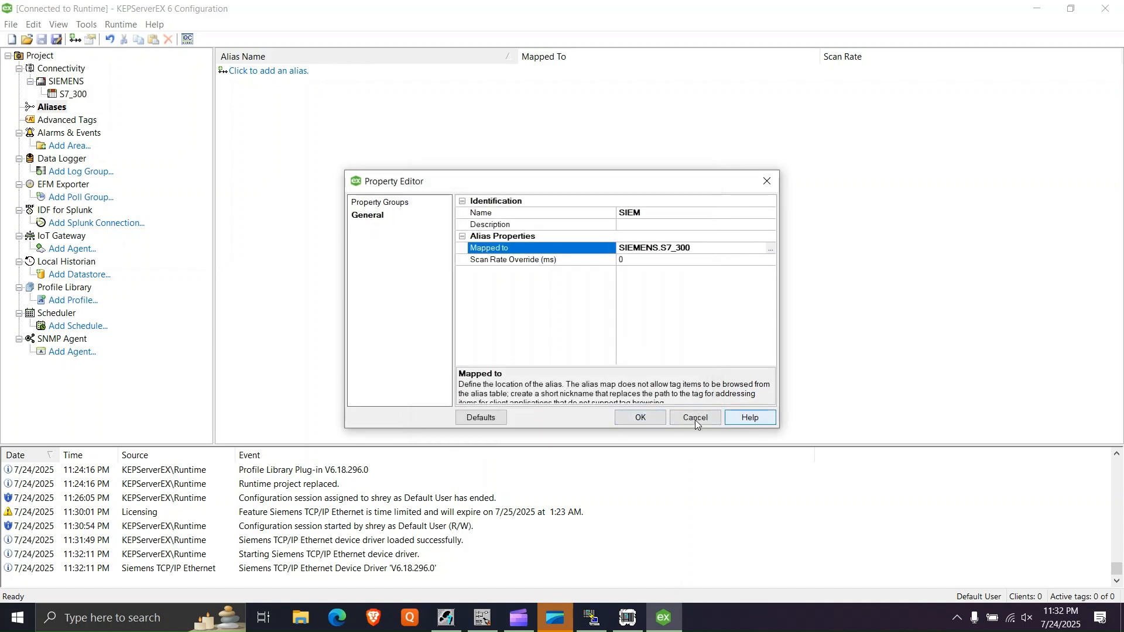
click(641, 417)
- Open the project properties and enable FastDDE/SuiteLink connections to the server
right_click(40, 59)
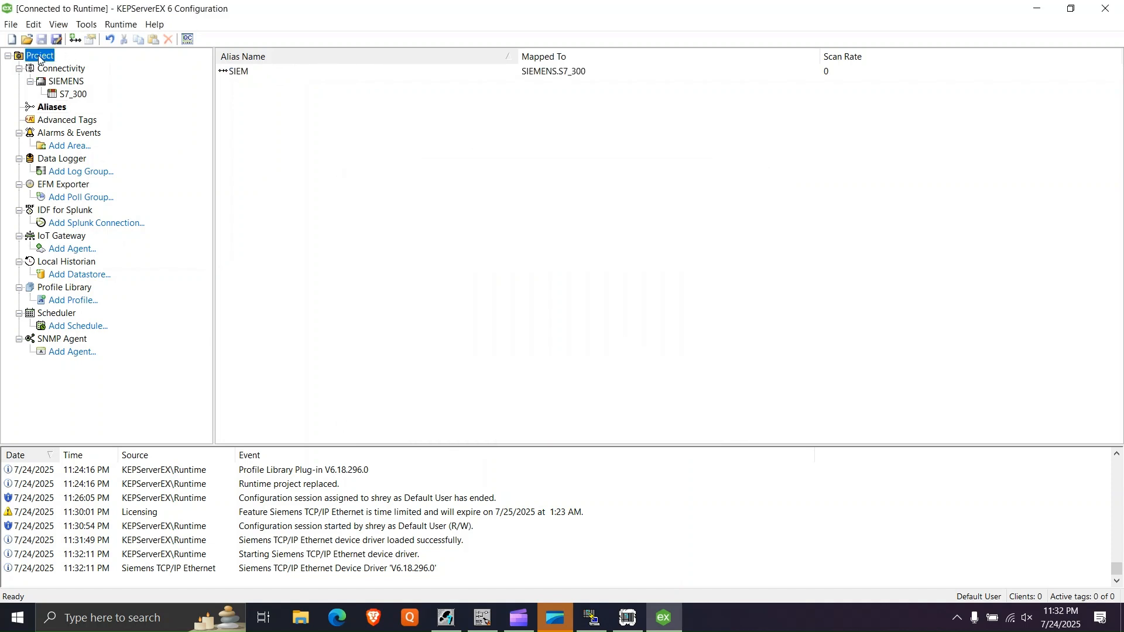
click(72, 64)
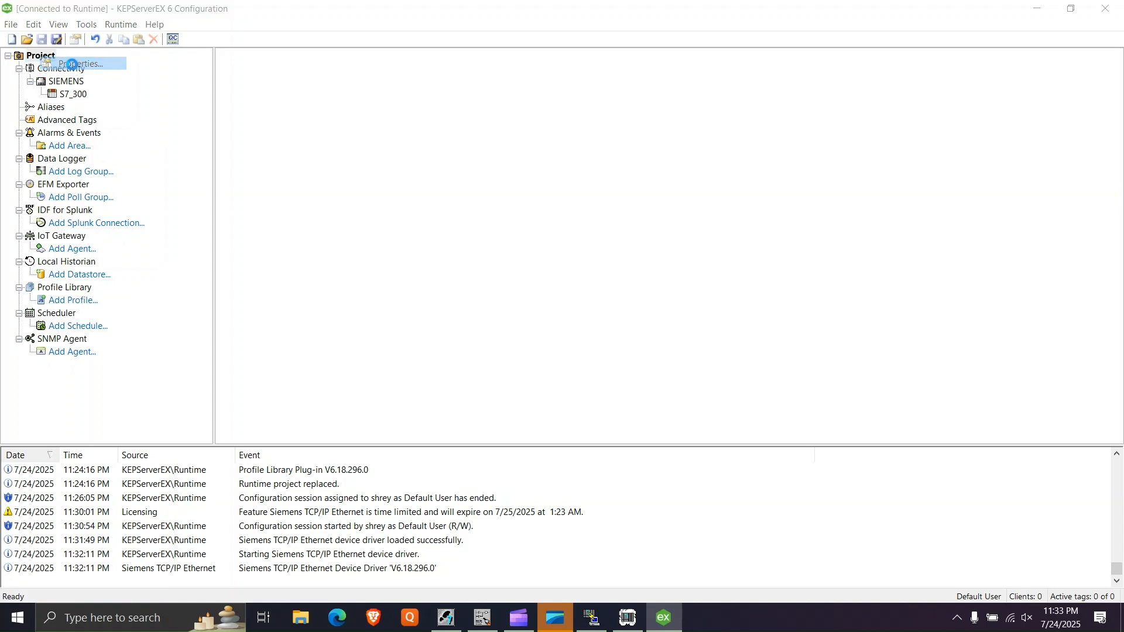
click(155, 171)
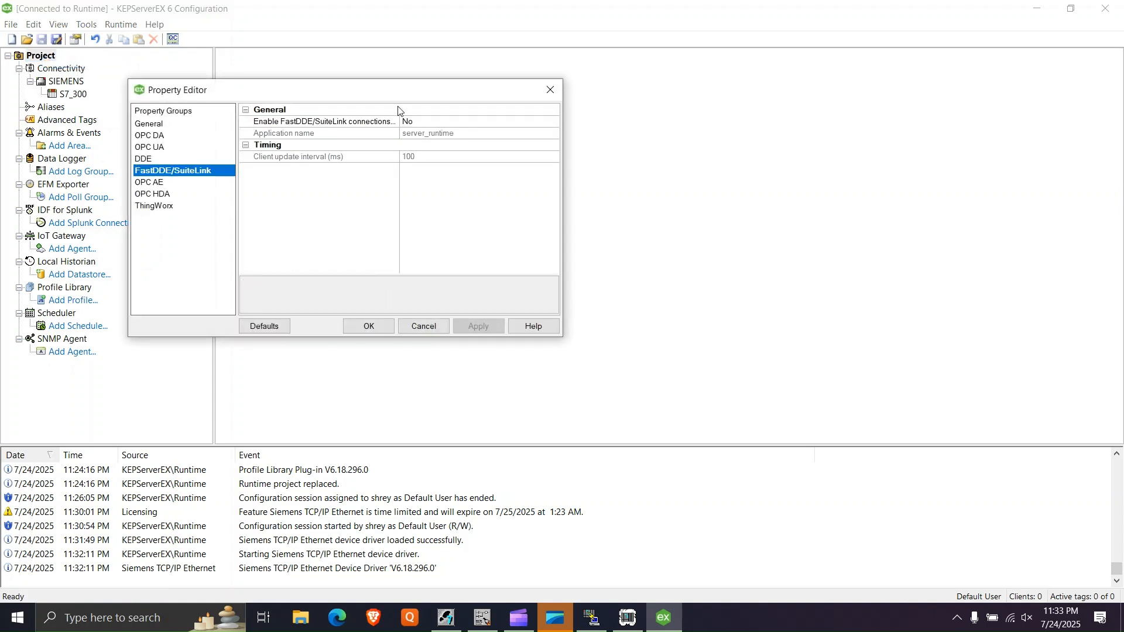
click(413, 121)
click(554, 121)
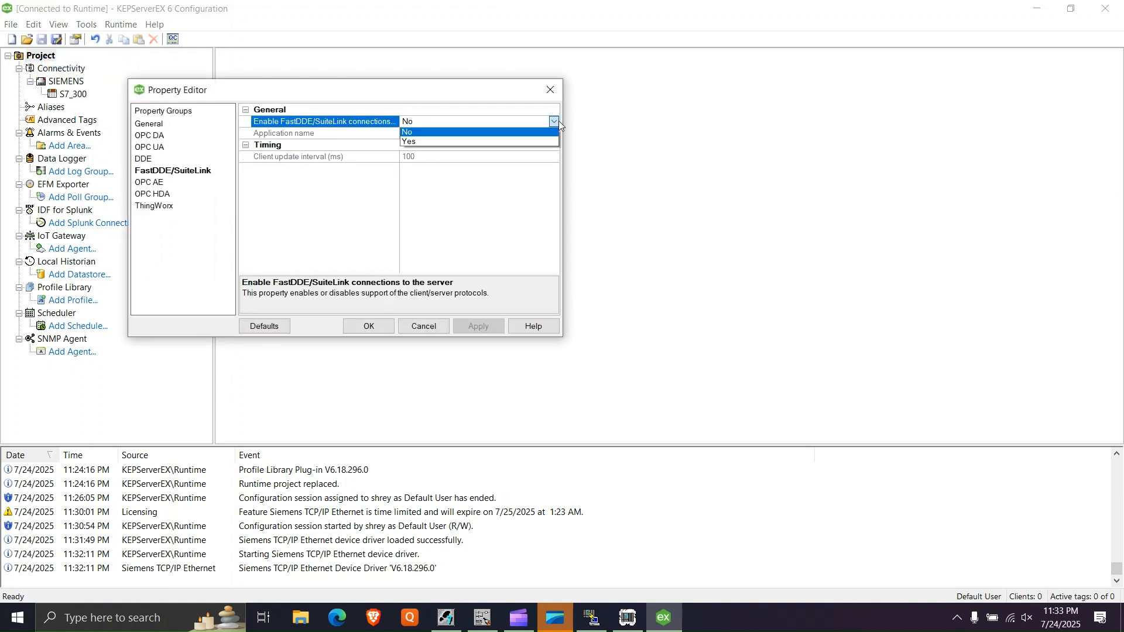
click(465, 138)
- Allow anonymous login for OPC UA client sessions, then apply and close the project properties
click(163, 148)
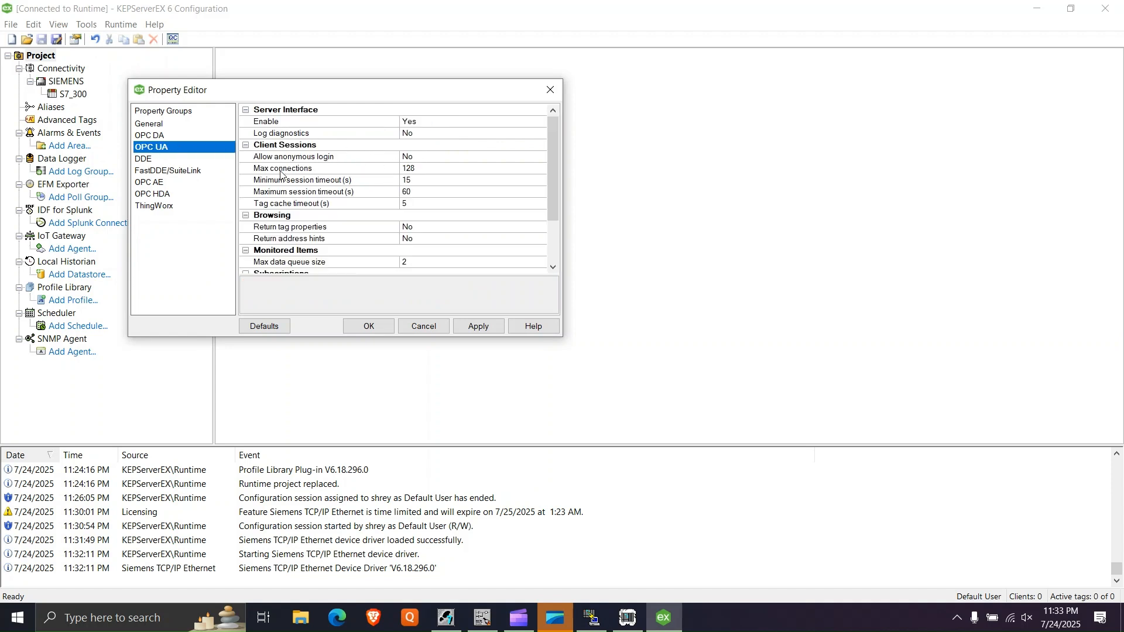
click(431, 158)
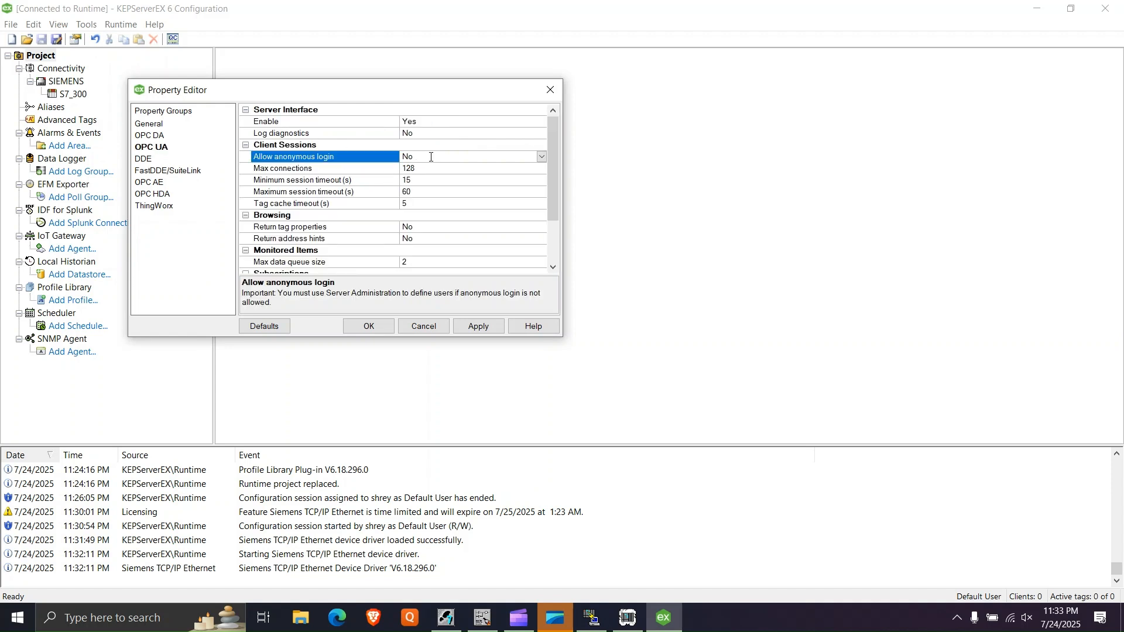
click(542, 157)
click(437, 181)
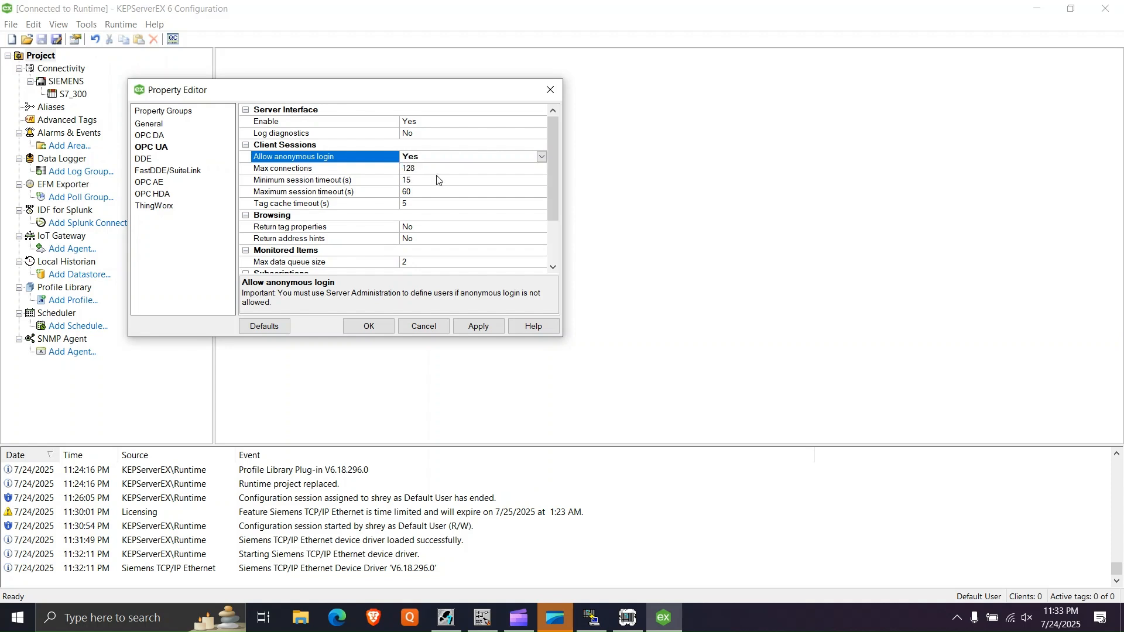
click(478, 323)
click(363, 326)
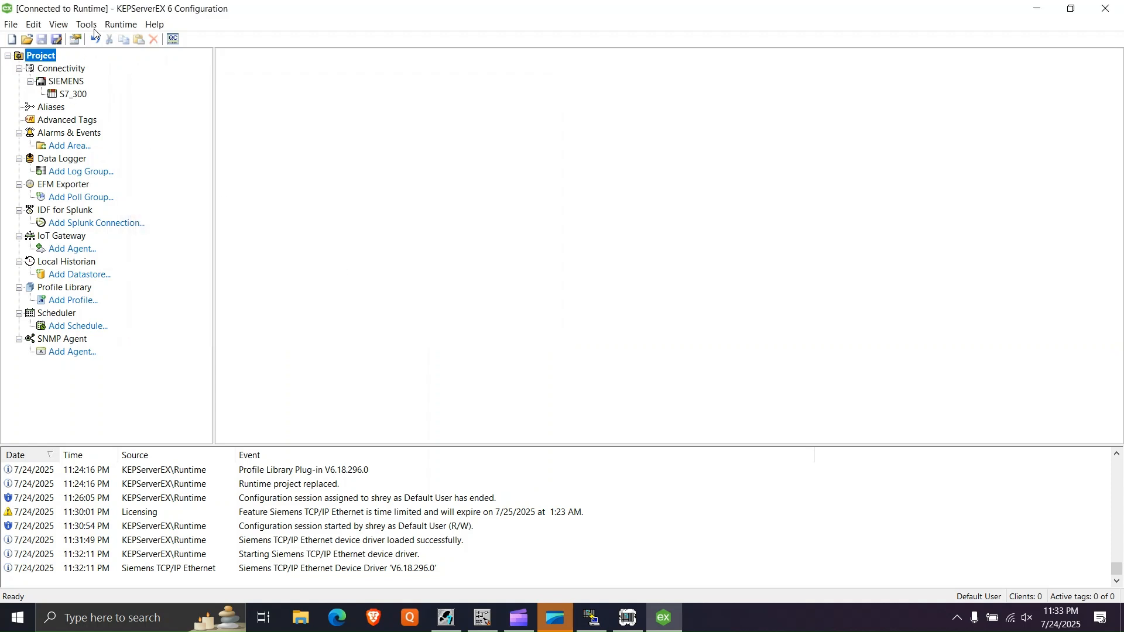
- Reinitialize the server runtime and select the SIEMENS channel in the project tree
click(120, 24)
click(140, 72)
click(61, 82)
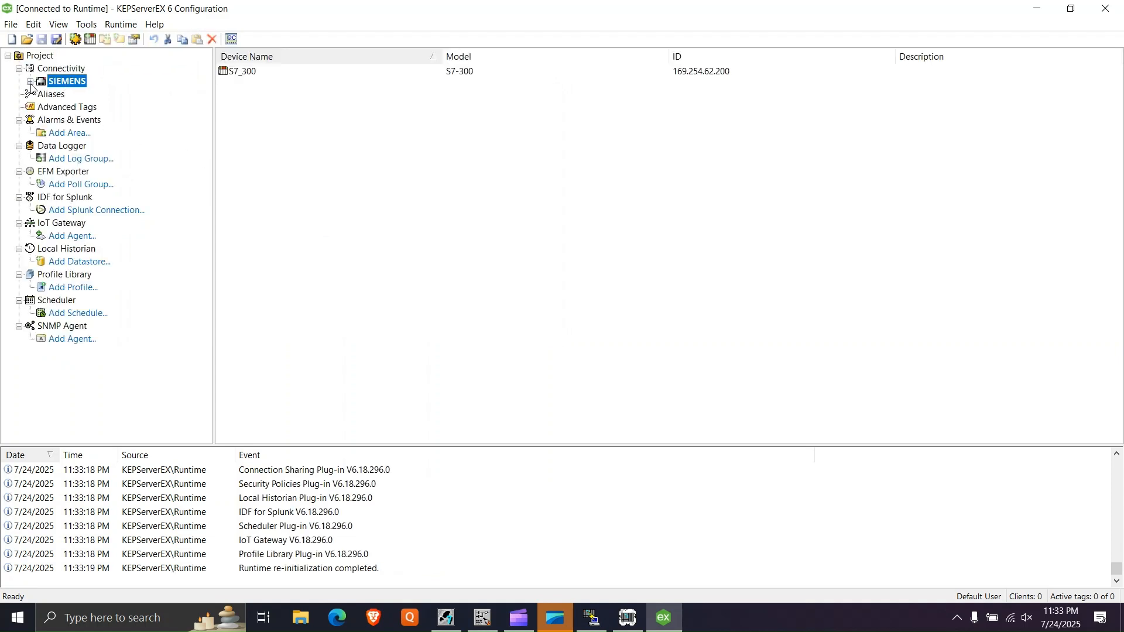
- Show the S7_300 device's tags, launch OPC Quick Client and inspect the STOP, START and OUTPUT items in the SIEMENS.S7_300 group
click(30, 82)
click(74, 93)
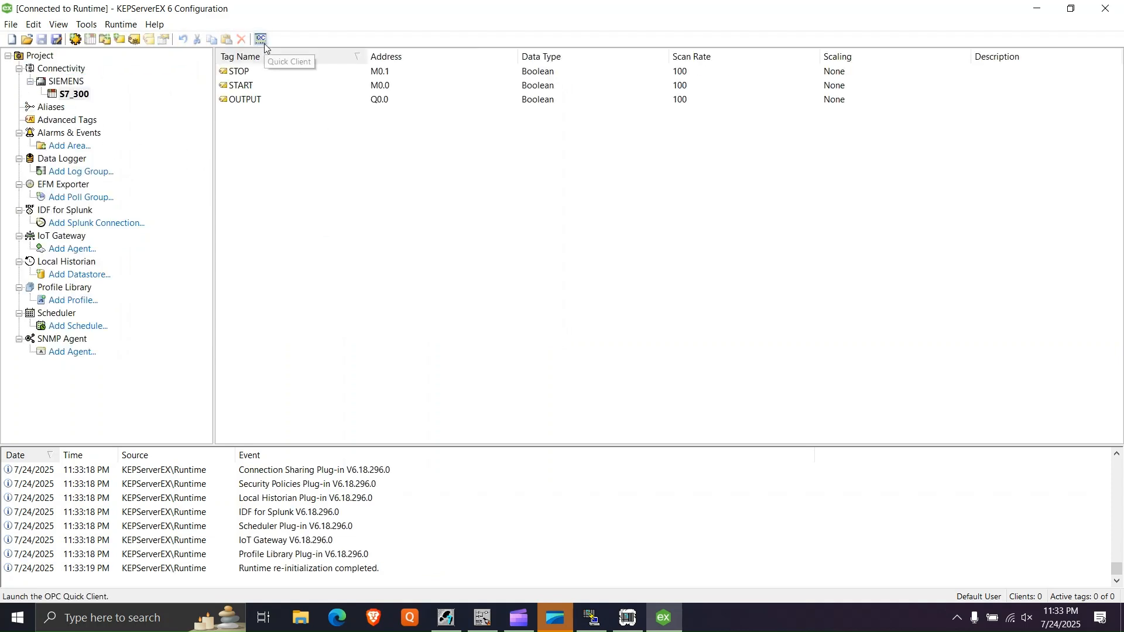
click(265, 43)
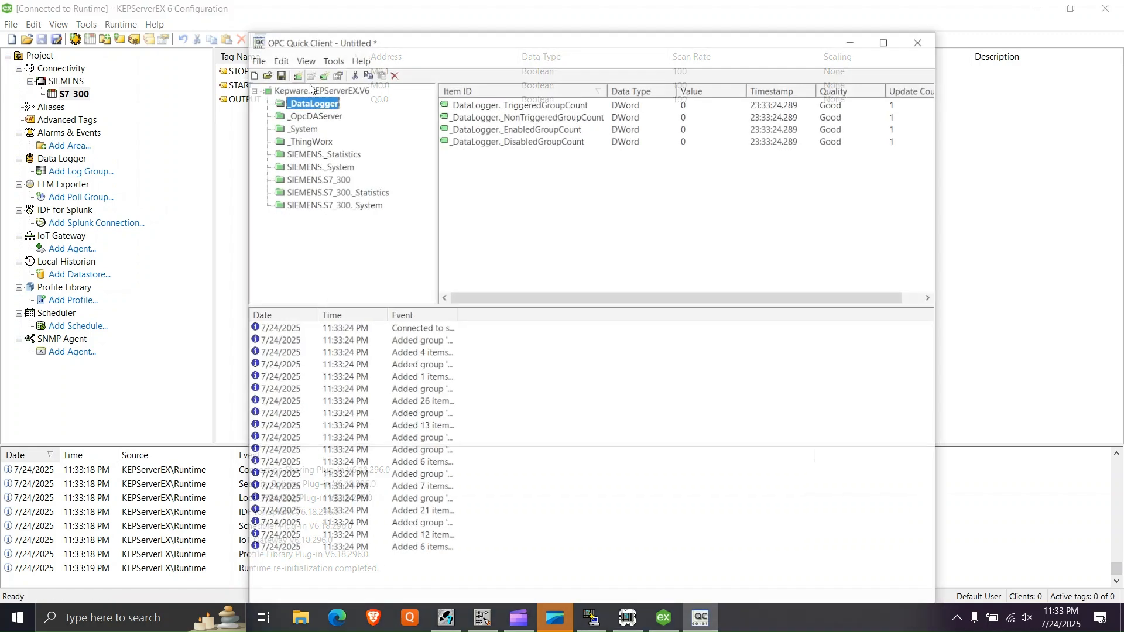
click(328, 180)
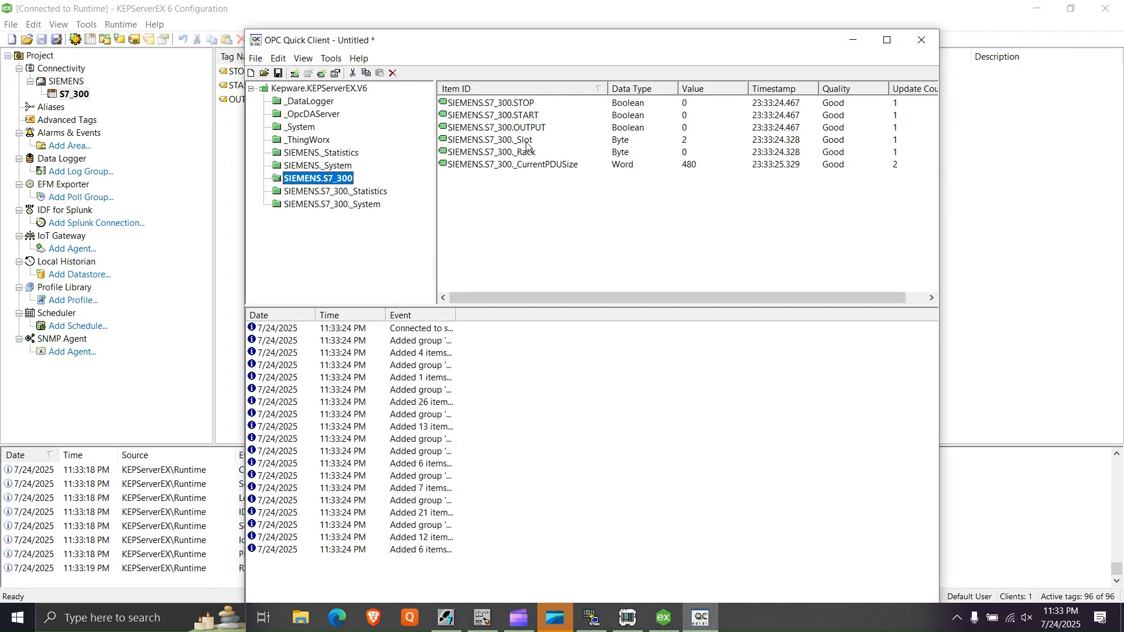
drag(644, 58, 752, 100)
click(587, 146)
click(598, 158)
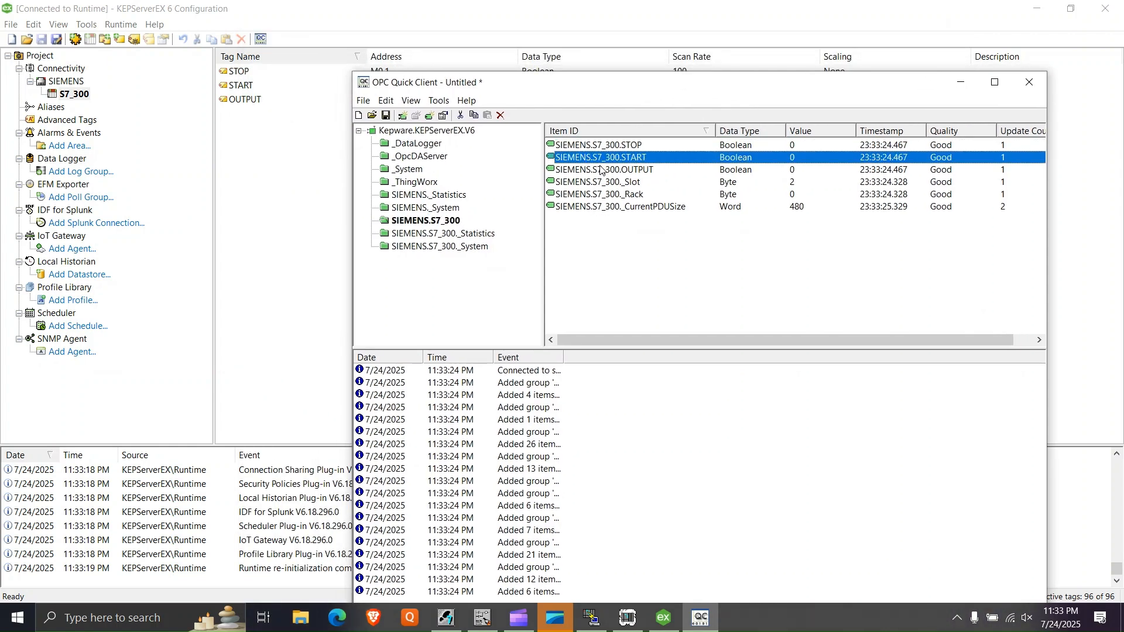
click(609, 170)
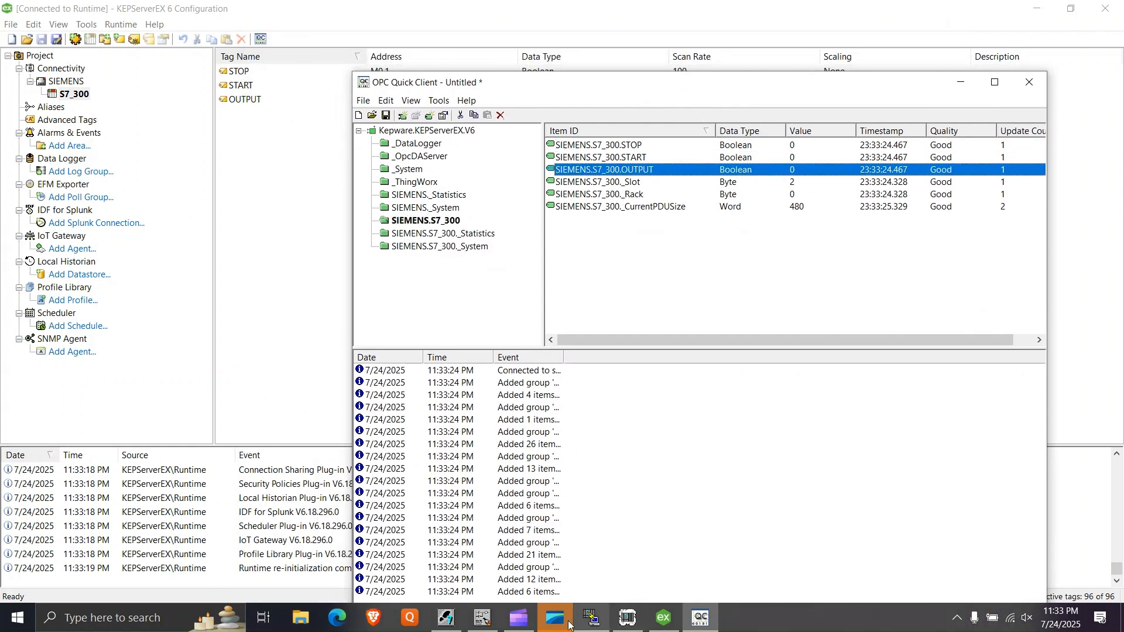
- Switch to the LAD/STL/FBD editor and arrange it side by side with OPC Quick Client
click(483, 617)
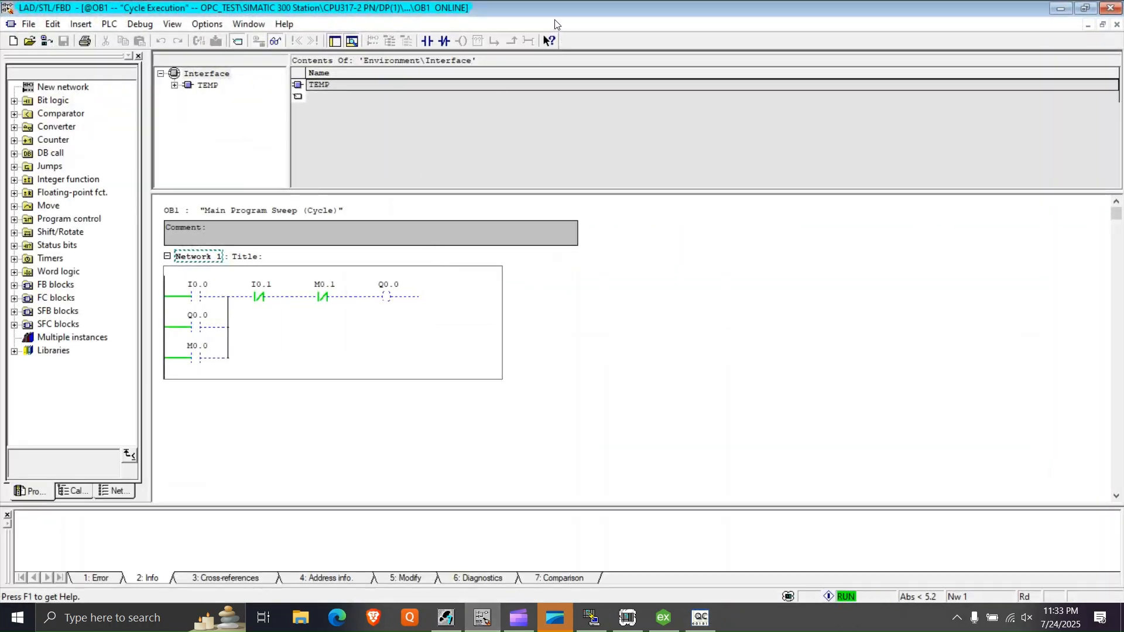
drag(553, 9, 0, 331)
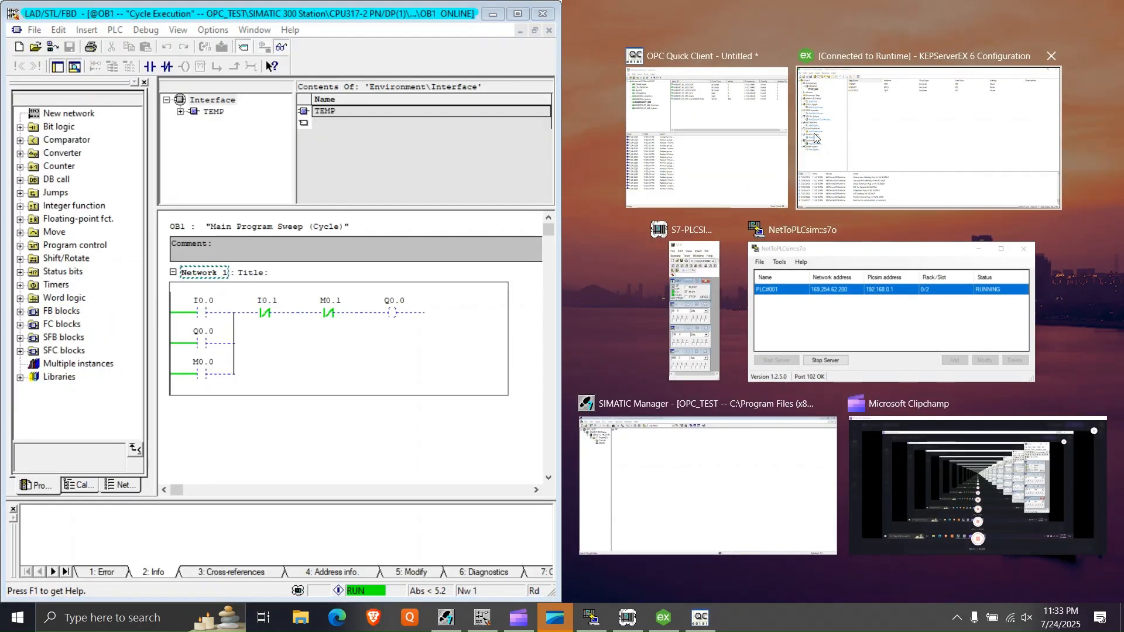
click(773, 158)
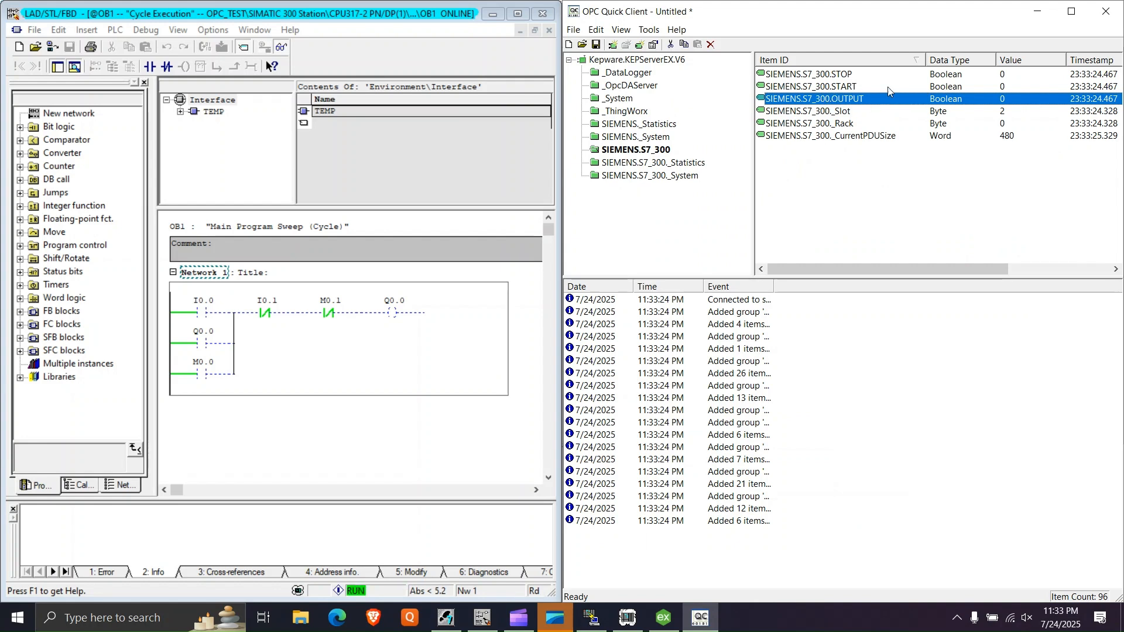
- Write the value 1 to the SIEMENS.S7_300.START item with an Asynchronous 2.0 Write
click(858, 76)
click(846, 89)
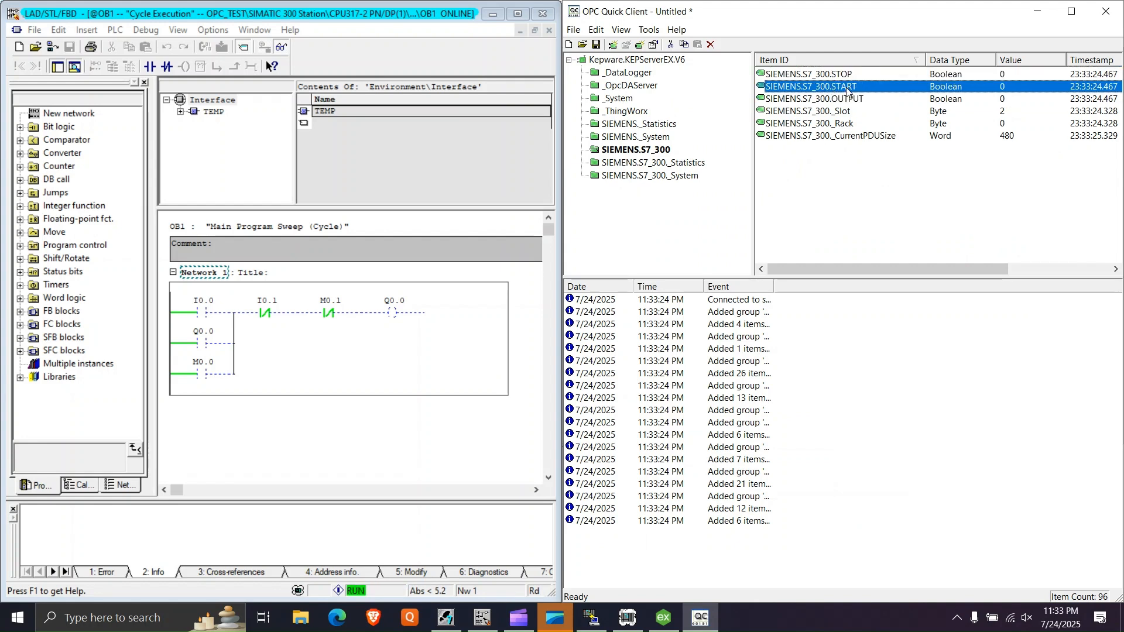
right_click(847, 87)
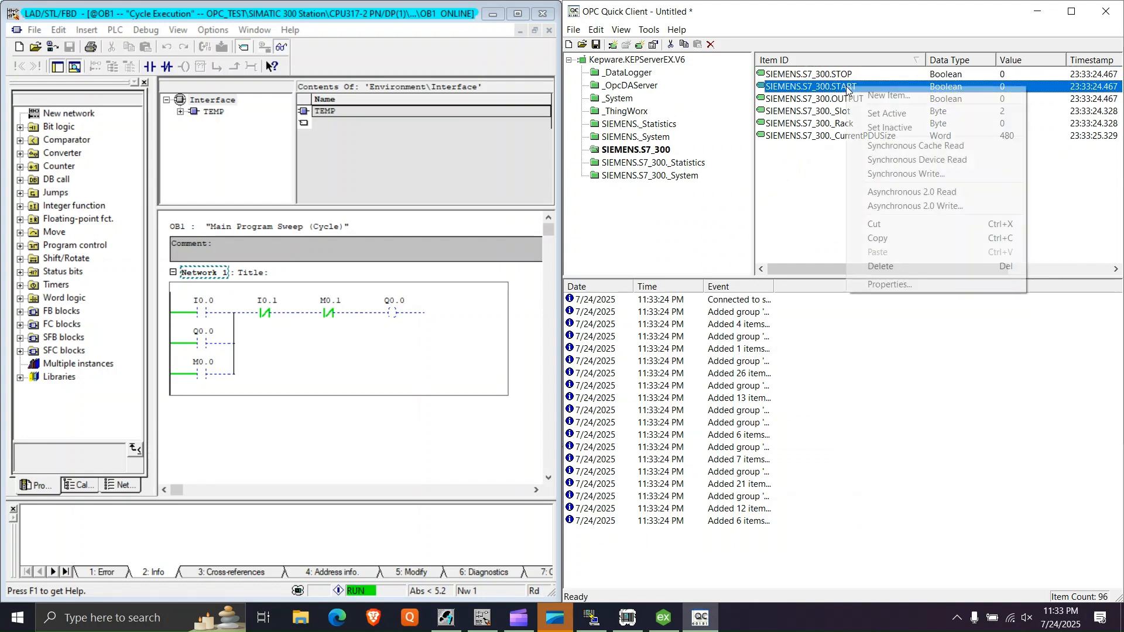
click(897, 206)
text(1)
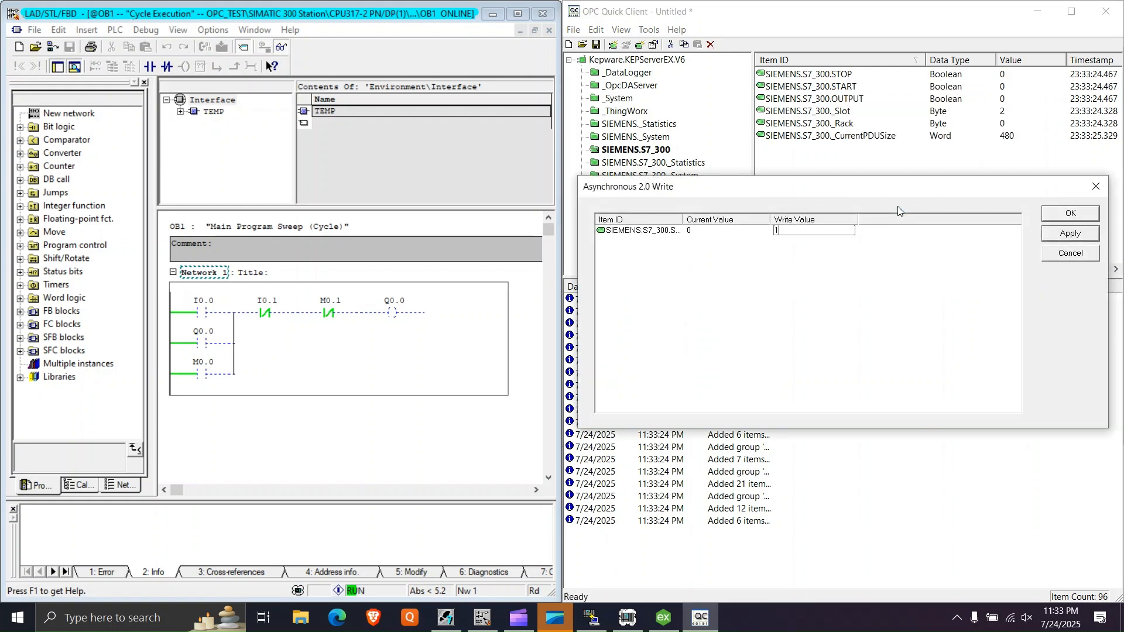
click(1070, 234)
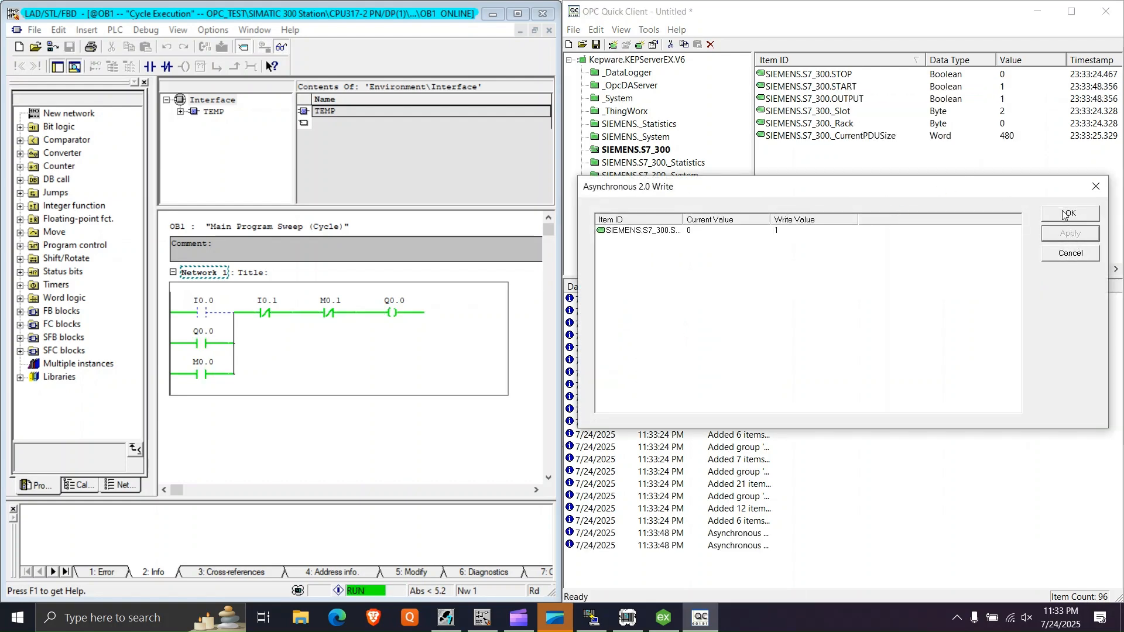
click(1070, 213)
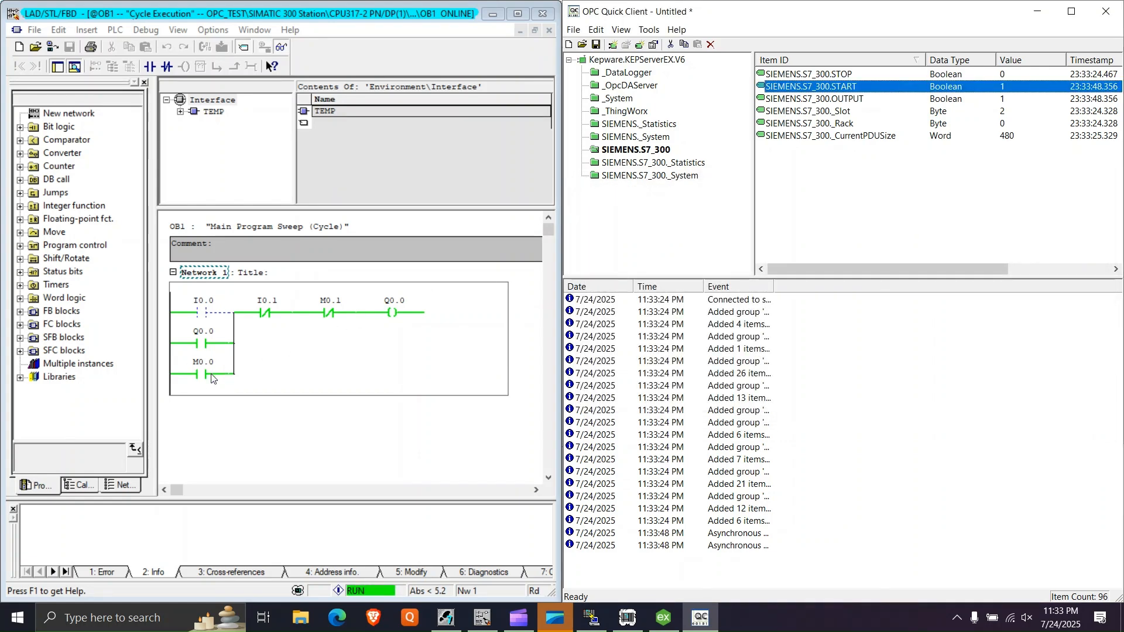
- Write the value 0 to the SIEMENS.S7_300.START item with an Asynchronous 2.0 Write
right_click(868, 88)
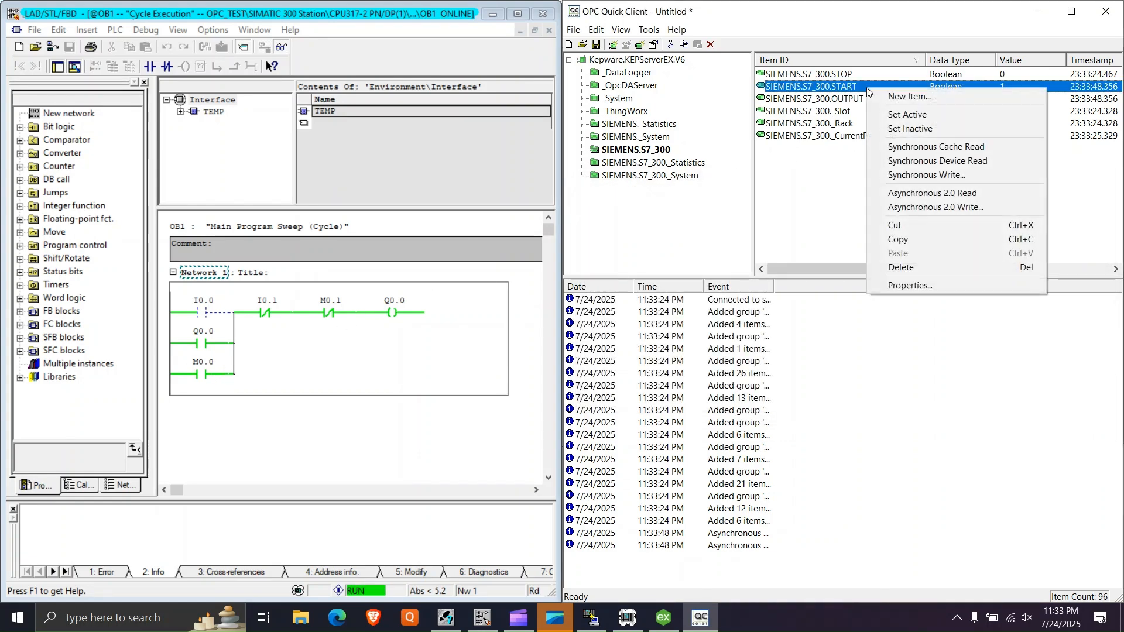
click(934, 209)
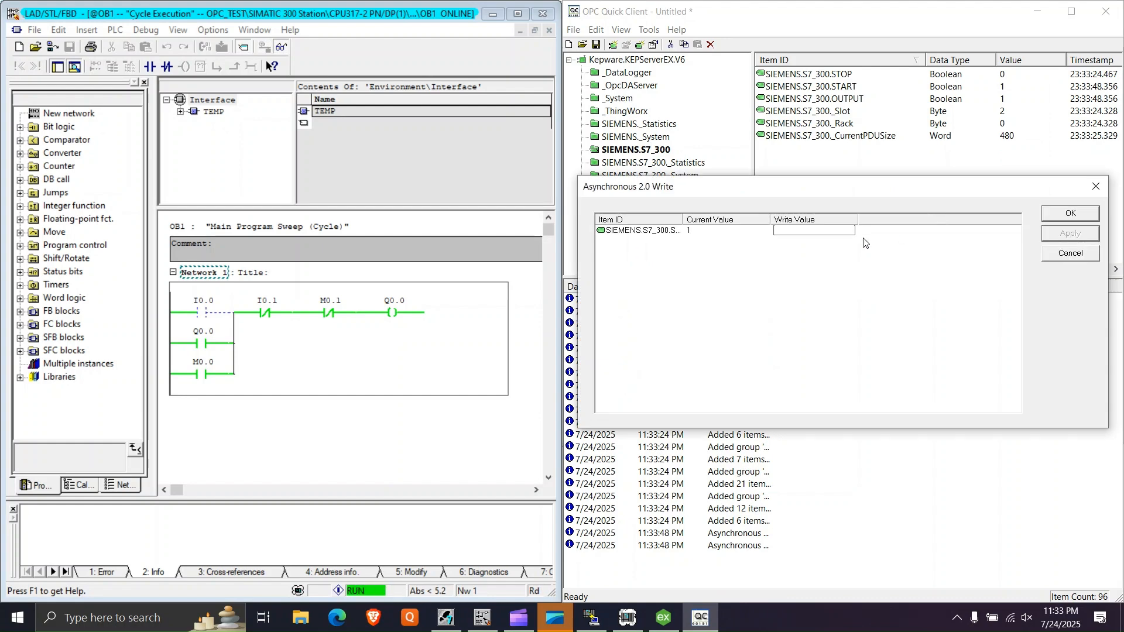
text(0)
click(1070, 233)
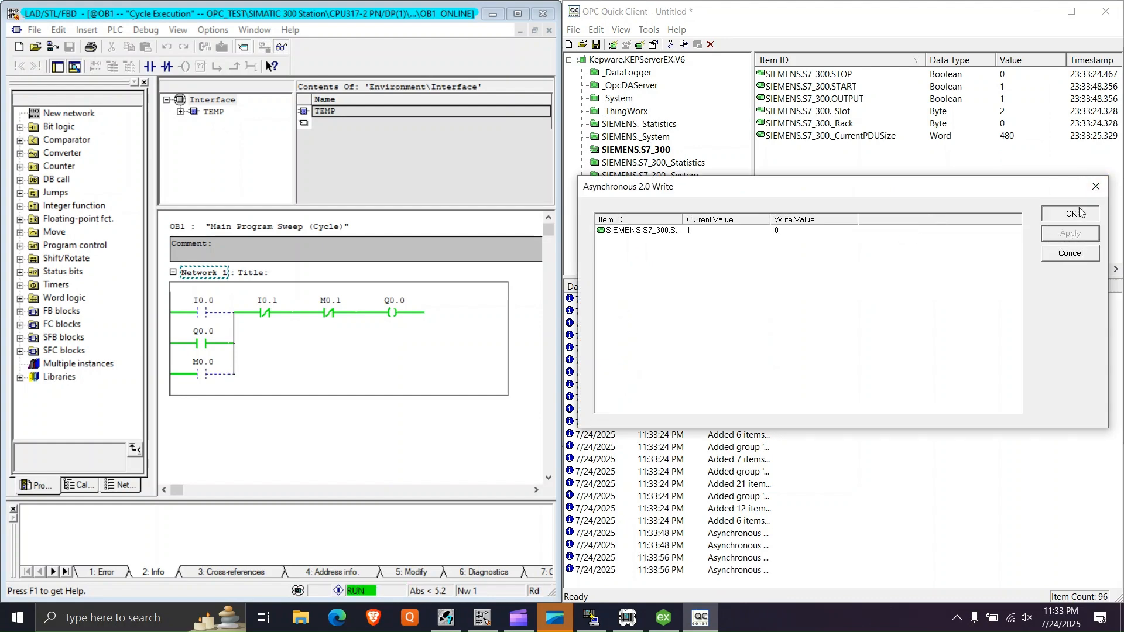
click(1070, 213)
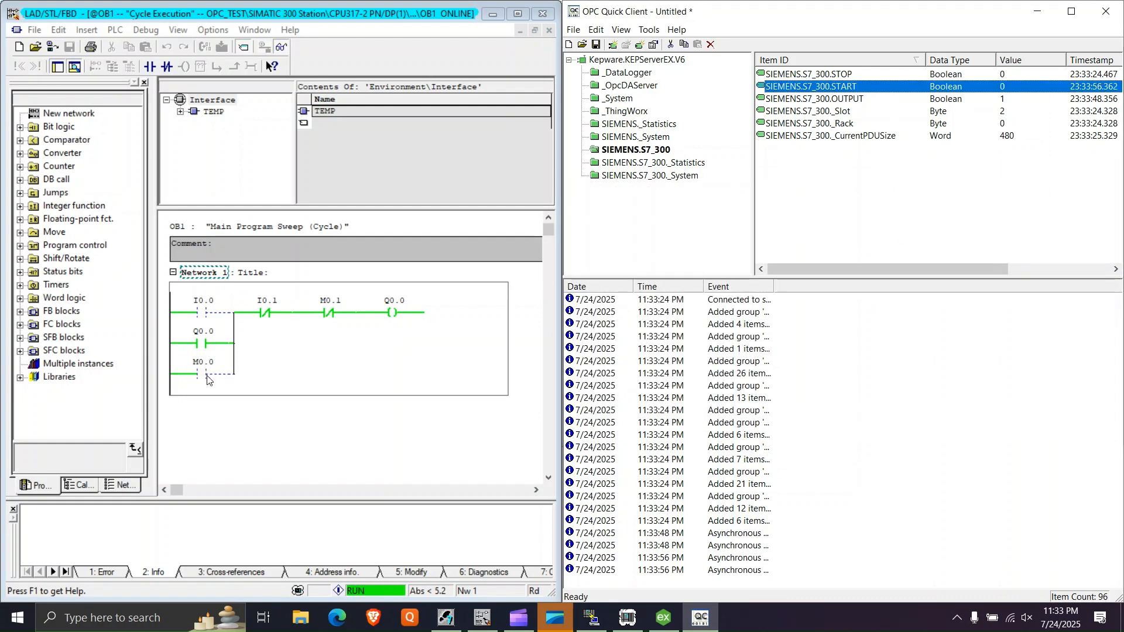
- Check the M0.1 contact in the ladder and write 1 to the SIEMENS.S7_300.STOP item with an Asynchronous 2.0 Write
click(325, 305)
click(353, 368)
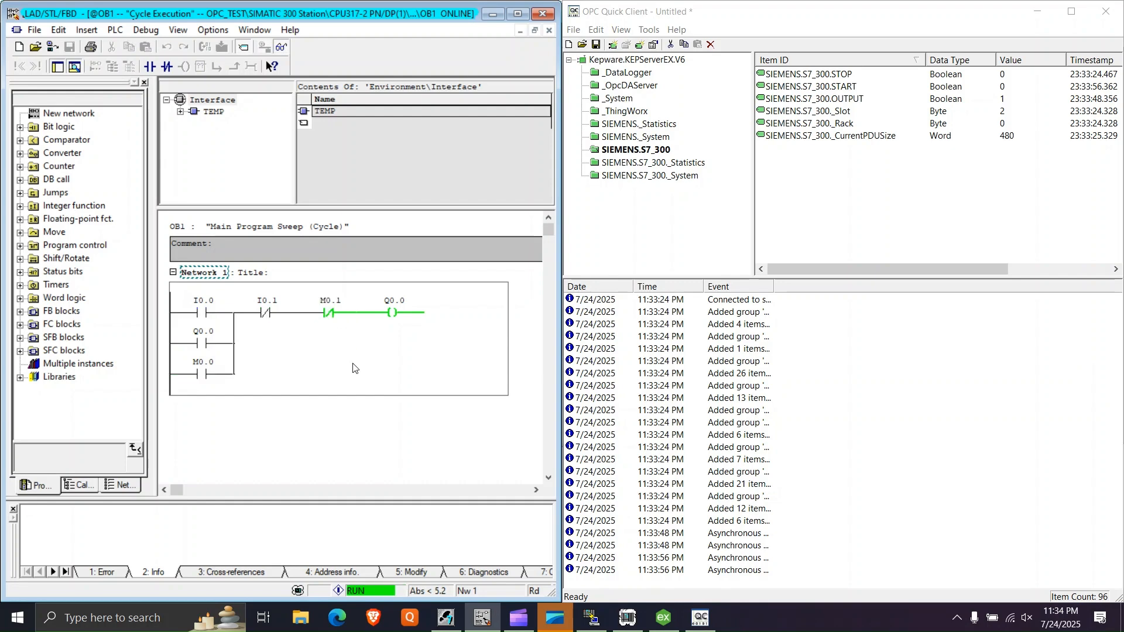
right_click(829, 78)
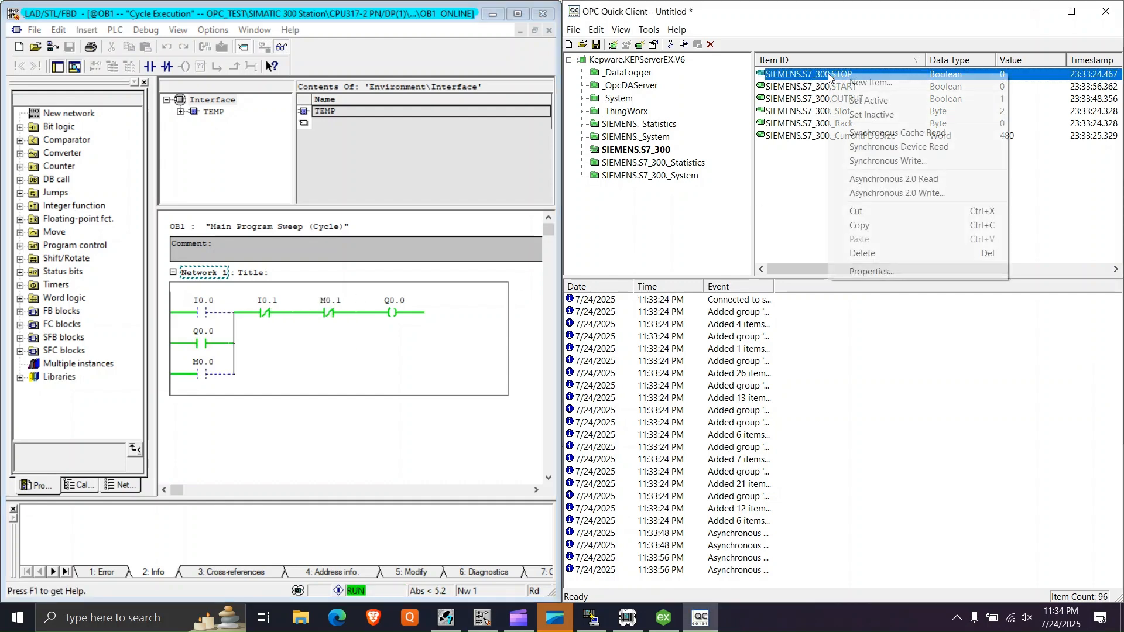
click(884, 193)
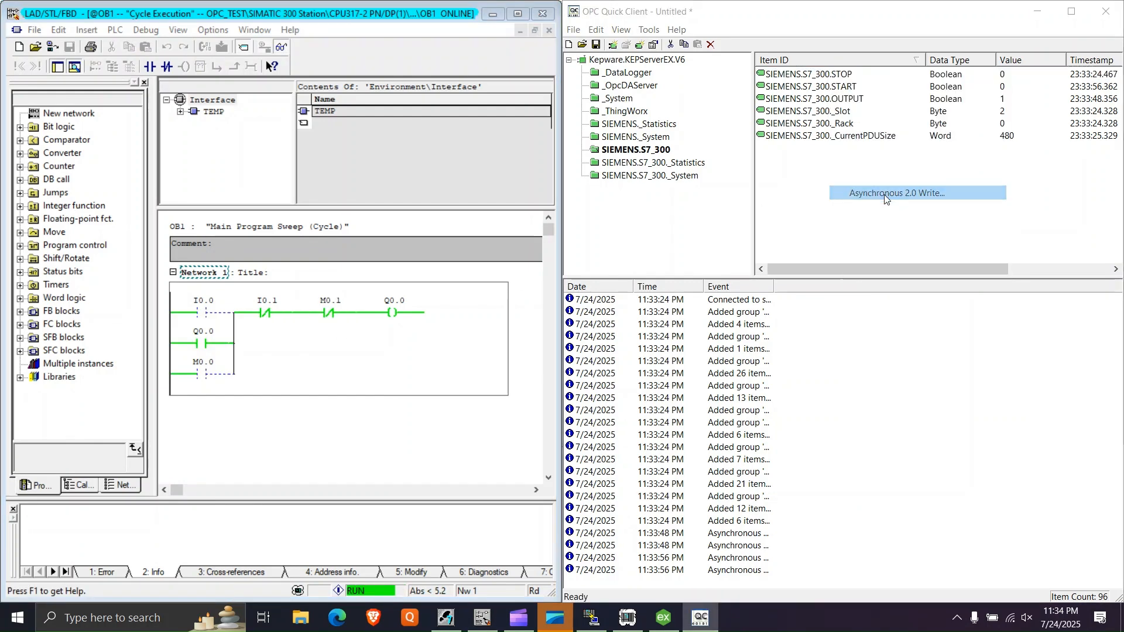
text(1)
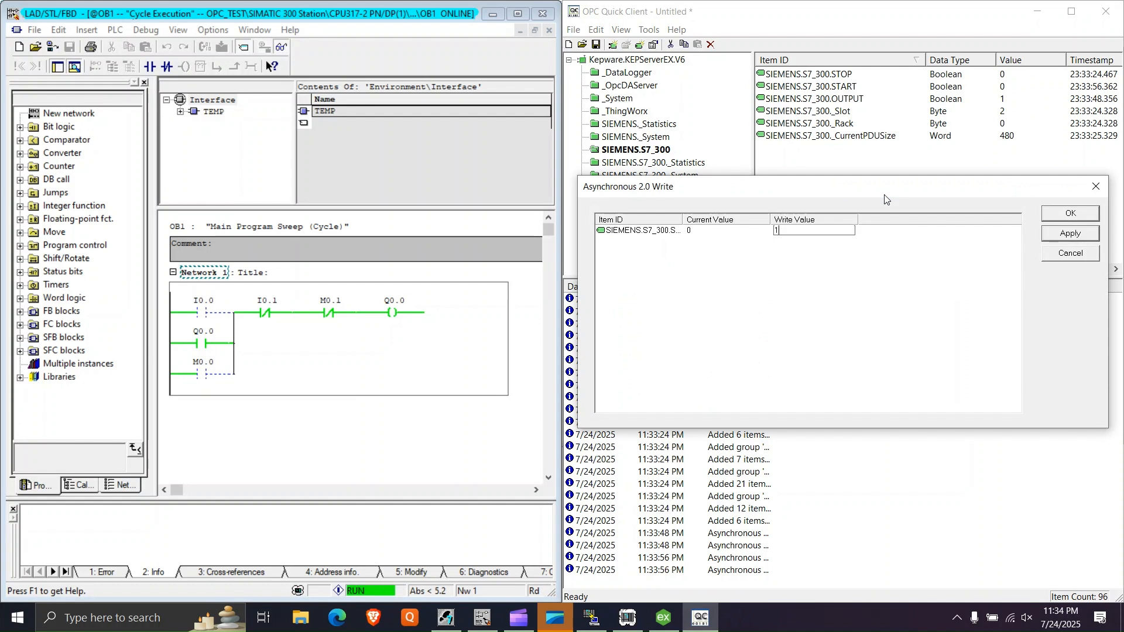
click(1070, 233)
- Write the value 0 to the SIEMENS.S7_300.STOP item and close the write dialog
click(829, 230)
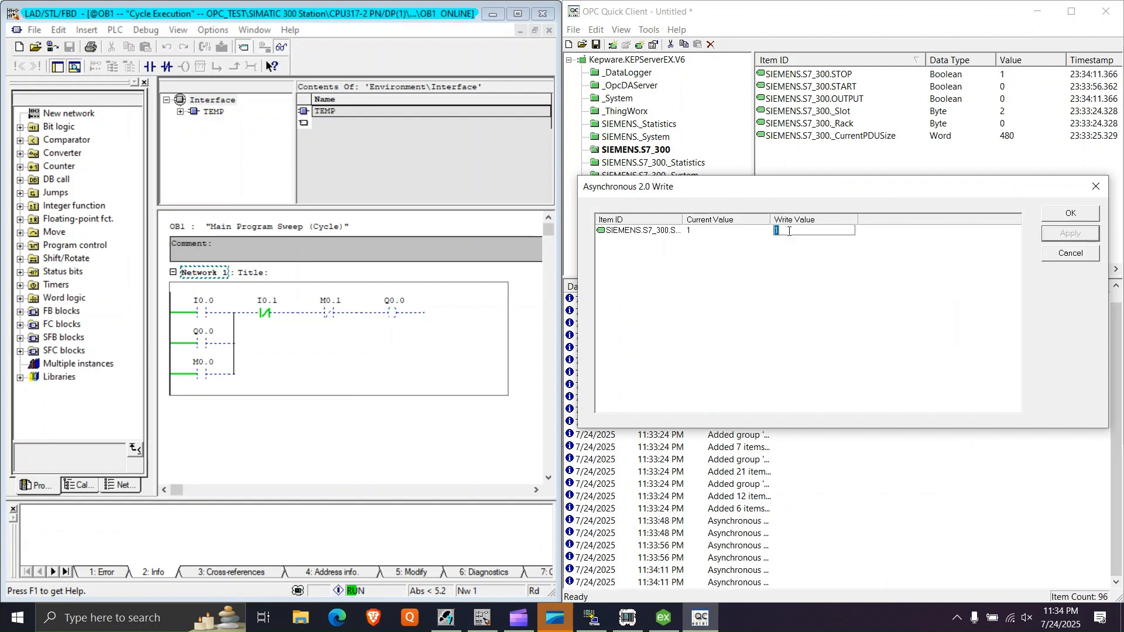
text(0)
click(1047, 234)
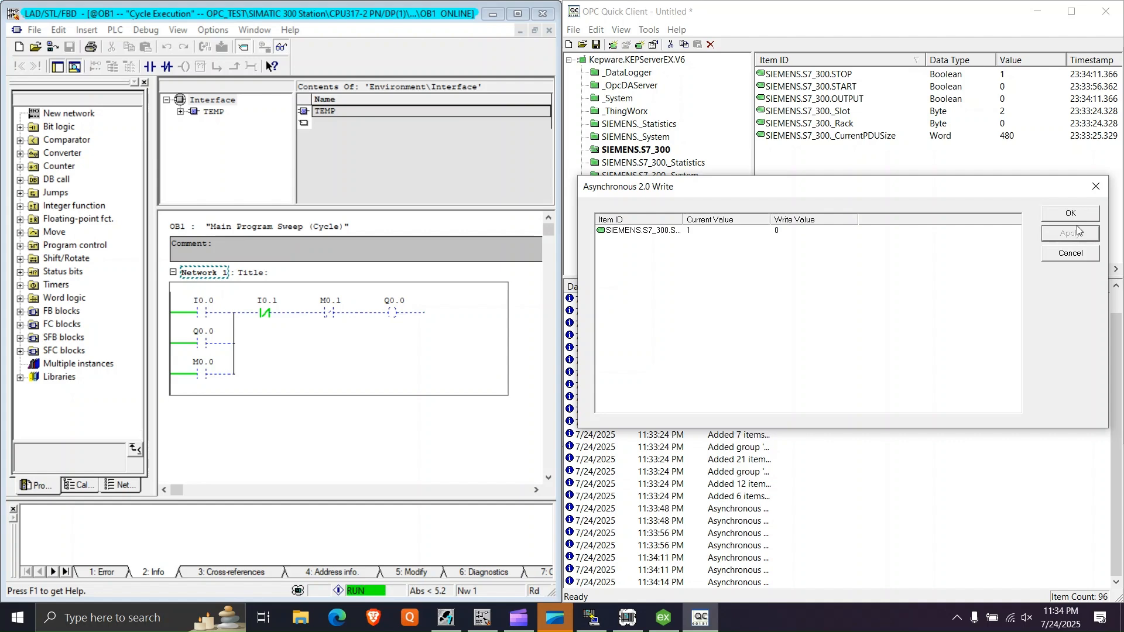
click(1071, 213)
- Close OPC Quick Client without saving, restore the ladder editor to full screen and minimize the open windows to reach the desktop
click(1060, 20)
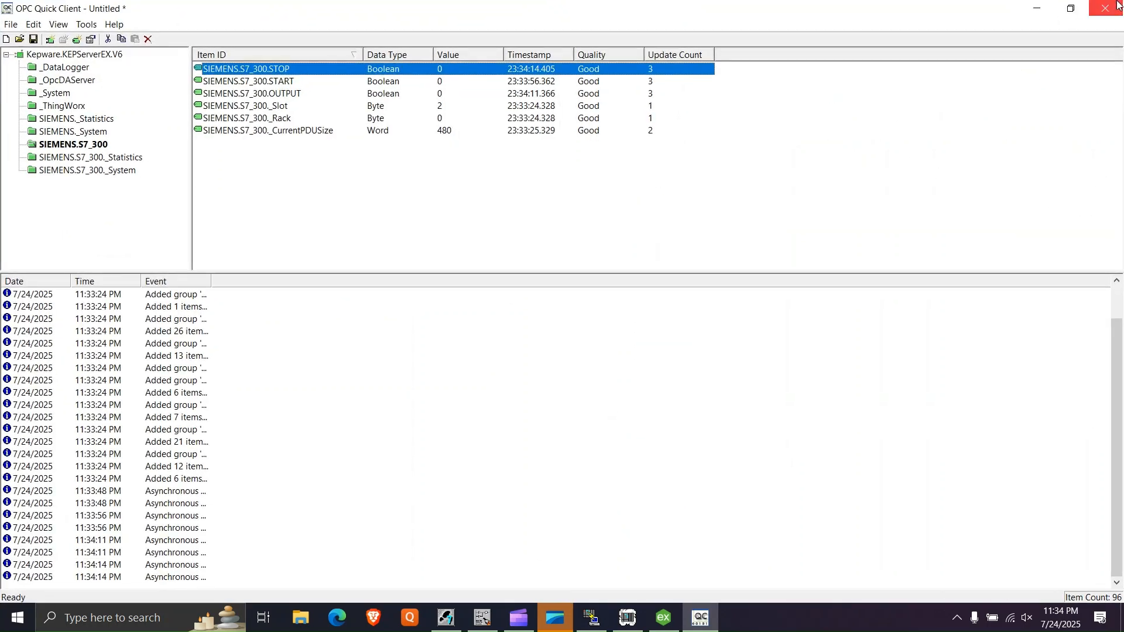
click(1106, 8)
click(557, 342)
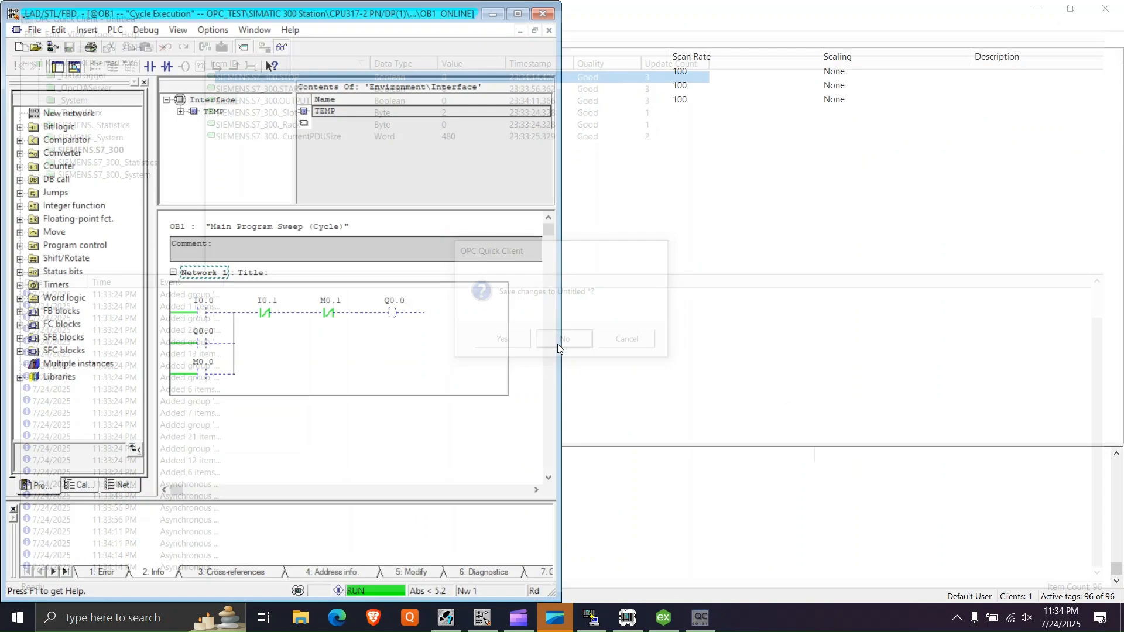
click(519, 8)
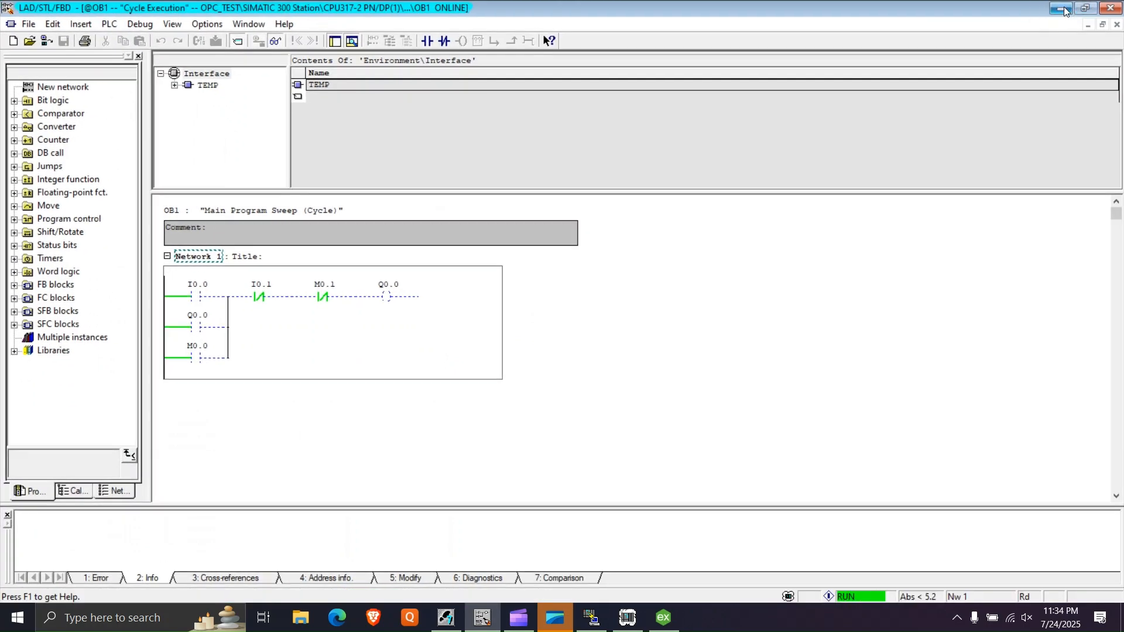
click(1061, 8)
click(1054, 7)
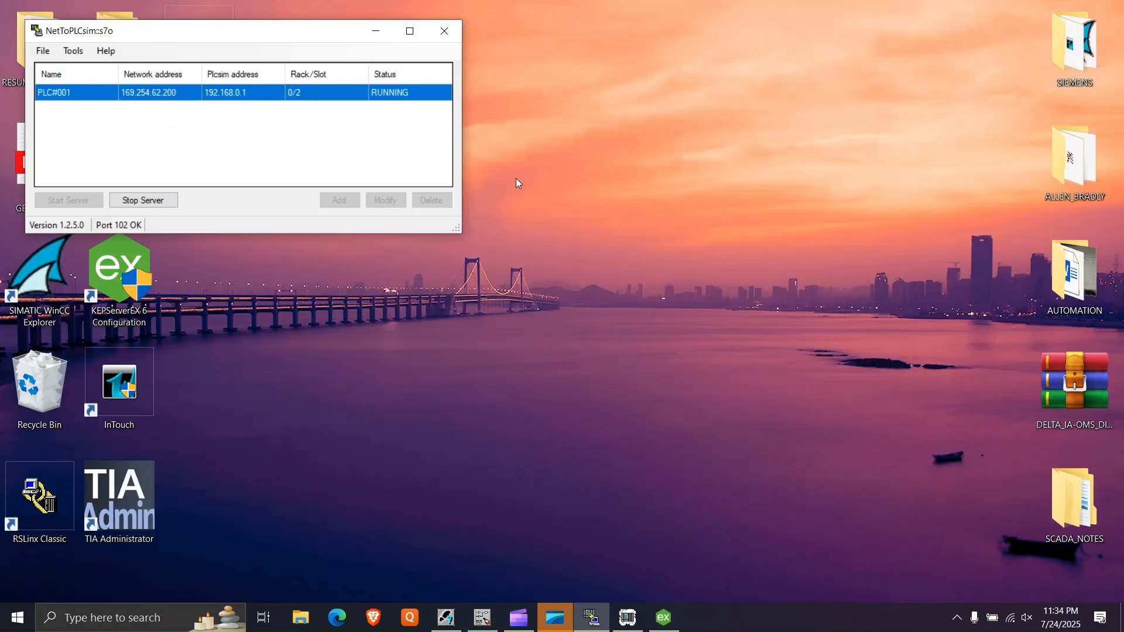
click(376, 30)
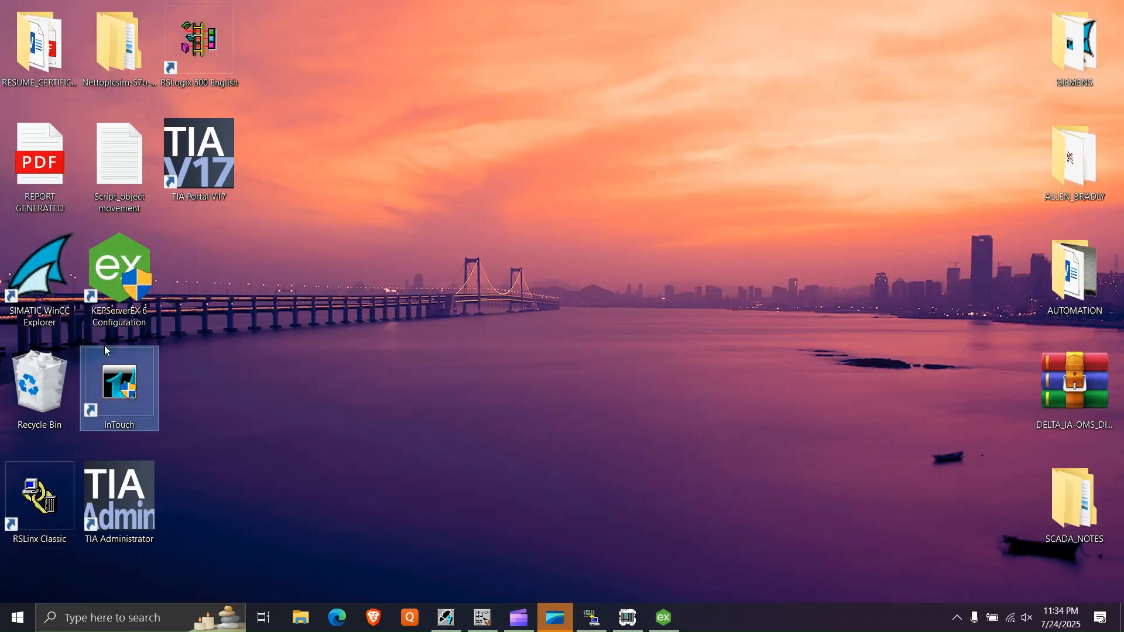
- Open InTouch Application Manager and create a new application named S300 in an S300 directory under the default 5_SCADA base path
right_click(504, 188)
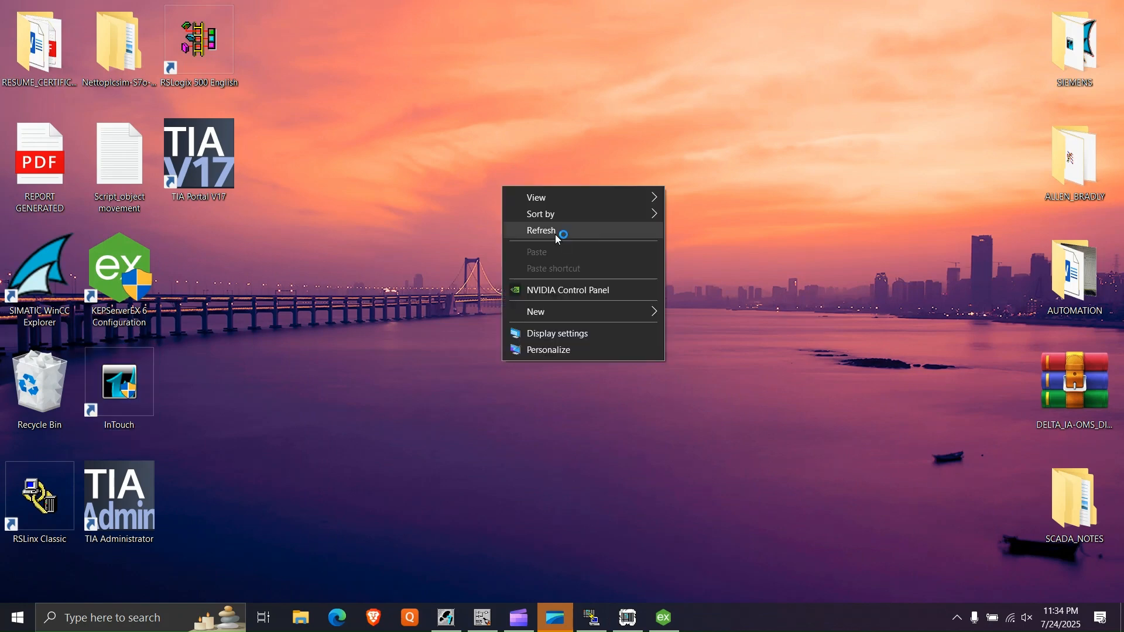
click(556, 233)
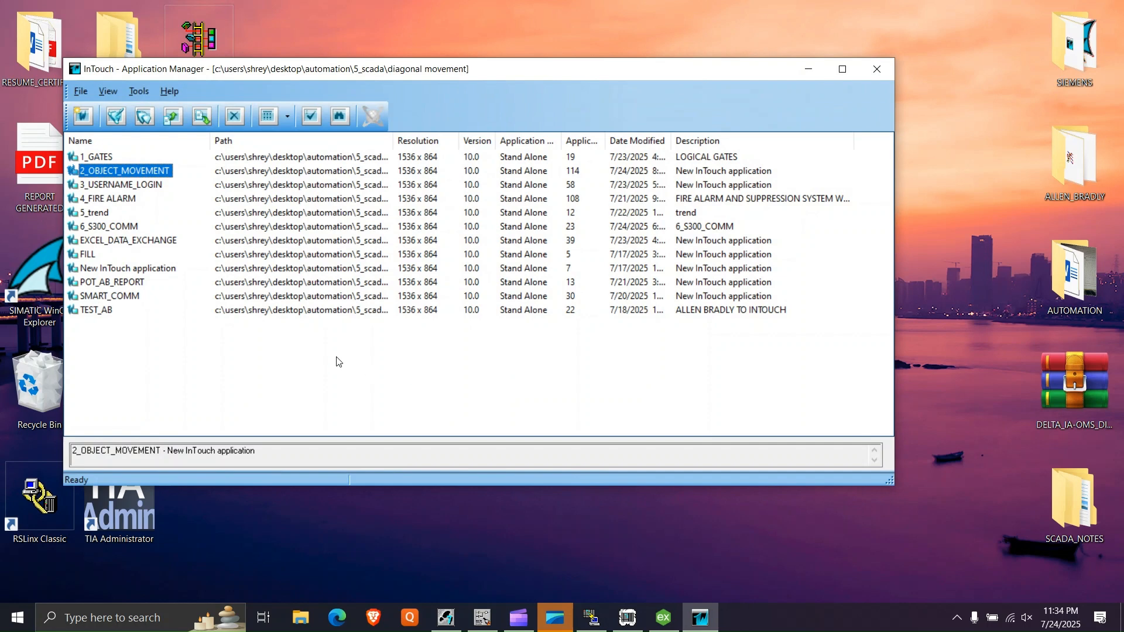
right_click(336, 359)
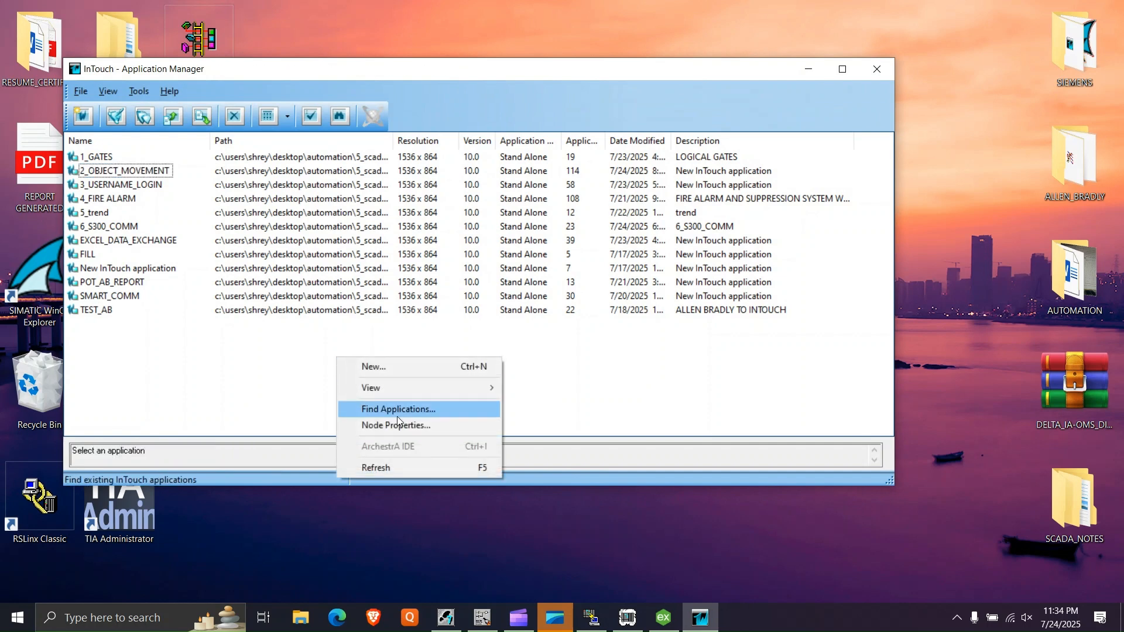
click(400, 371)
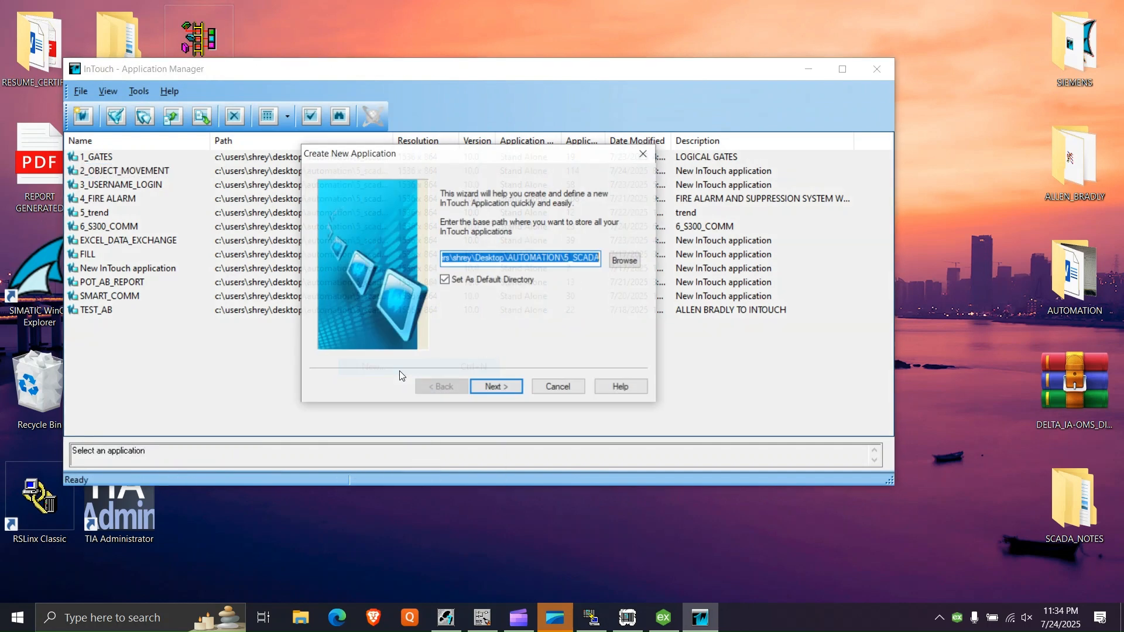
click(511, 389)
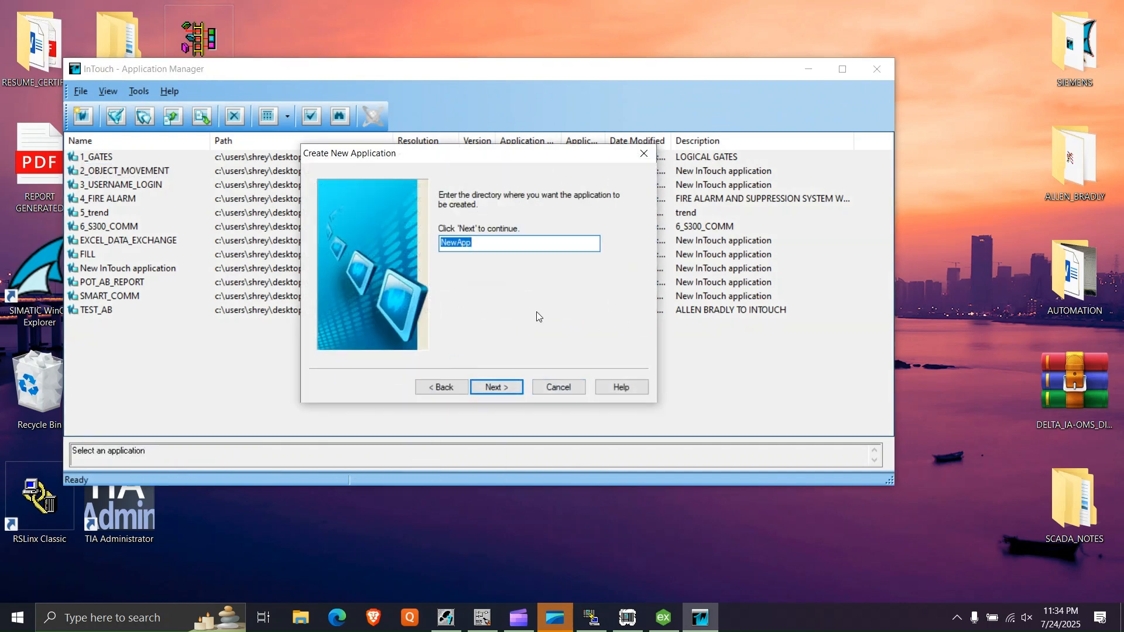
text(3333)
key(Return)
text(S300)
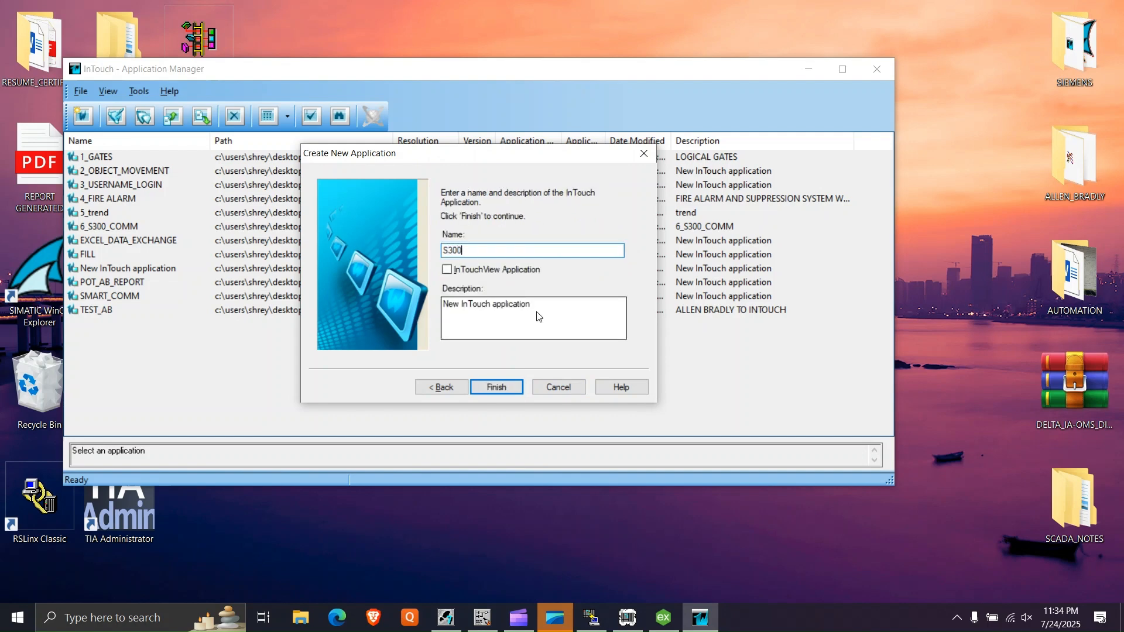
key(Return)
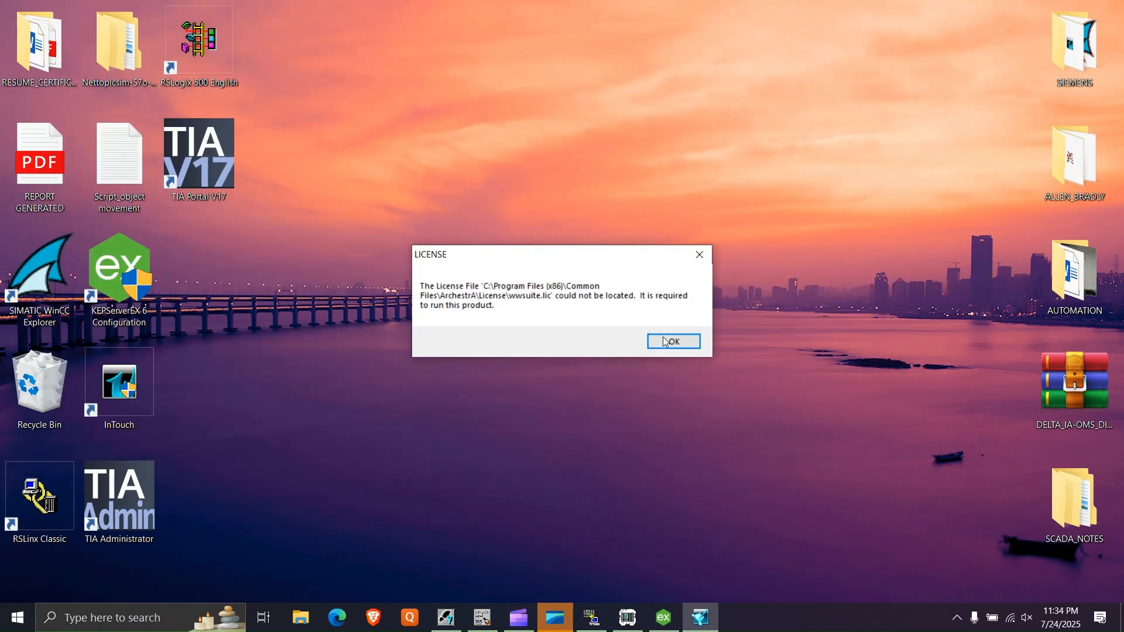
- Open the S300 application in WindowMaker, create a window named S300 and enlarge it to fill the workspace
click(673, 341)
click(667, 341)
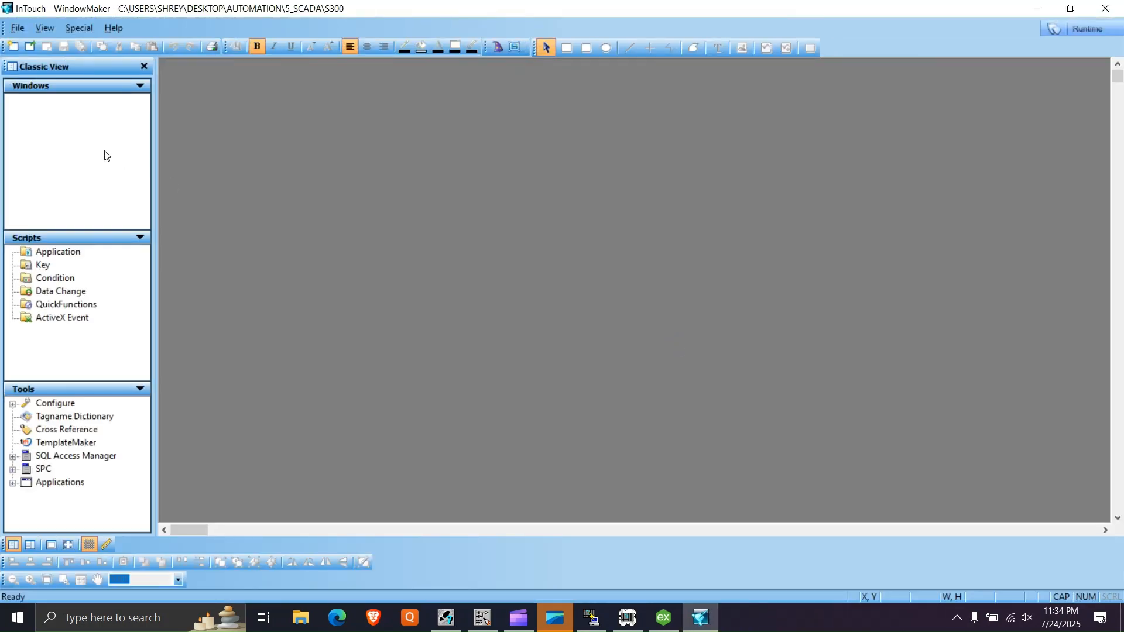
right_click(77, 131)
click(85, 138)
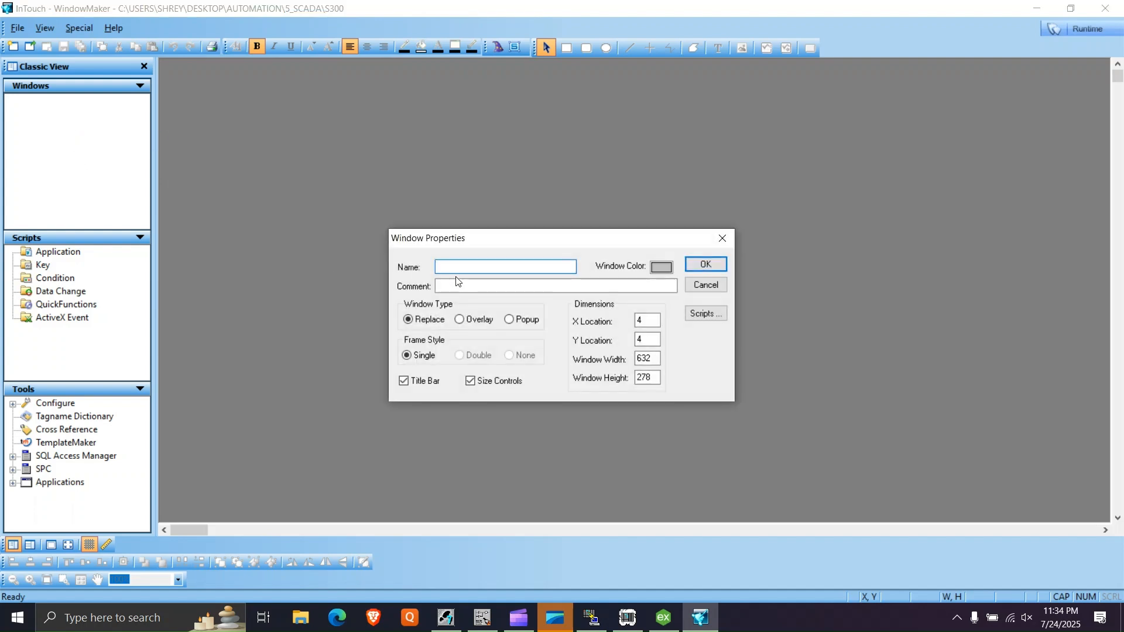
text(S300)
key(Return)
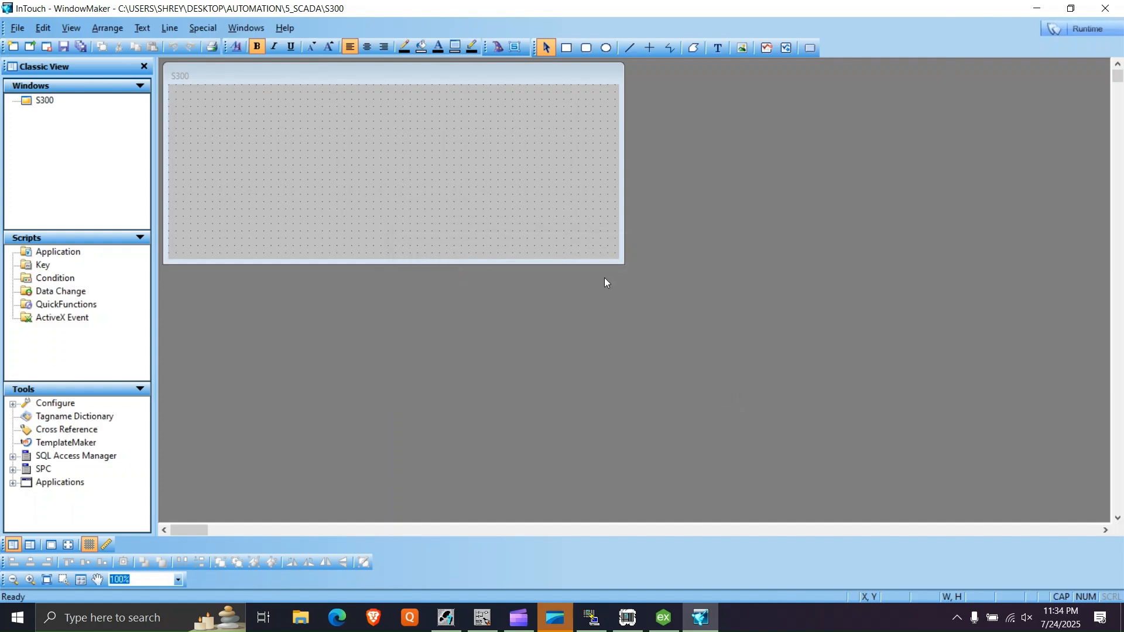
drag(617, 259, 1105, 517)
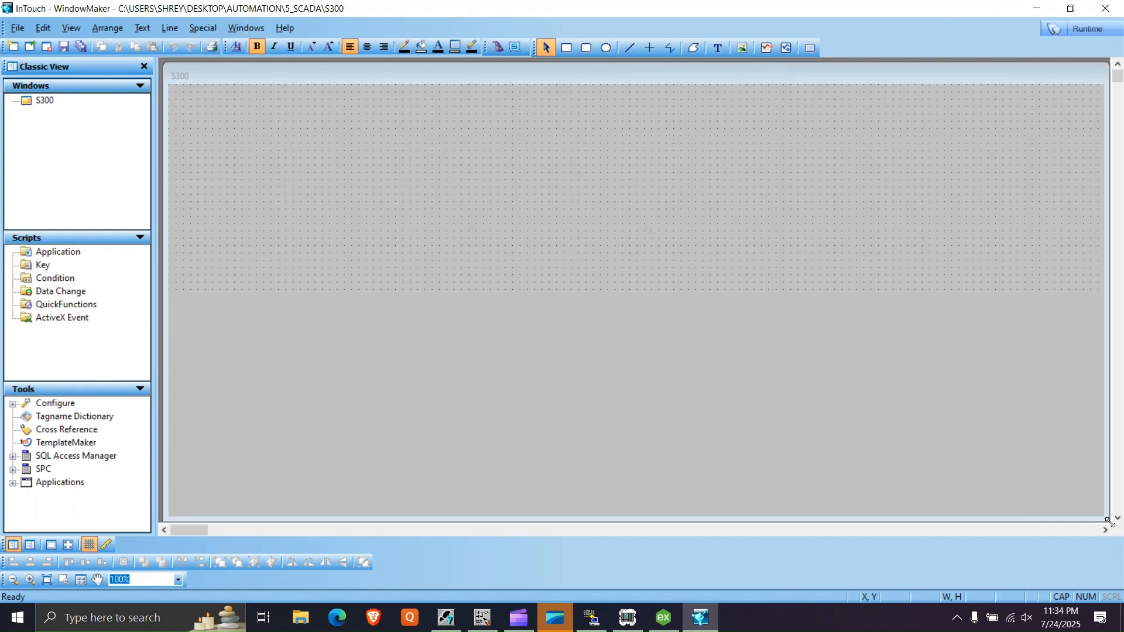
- Place a Fixture Switch wizard in the right half of the S300 window and paste a second copy beside it
click(499, 49)
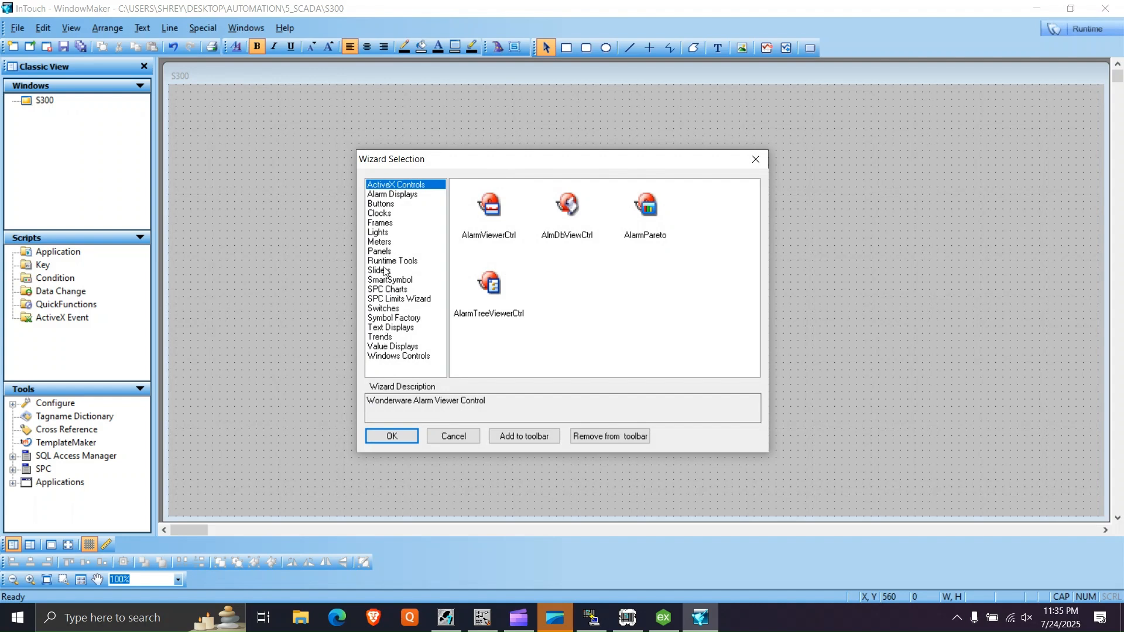
click(398, 308)
click(497, 198)
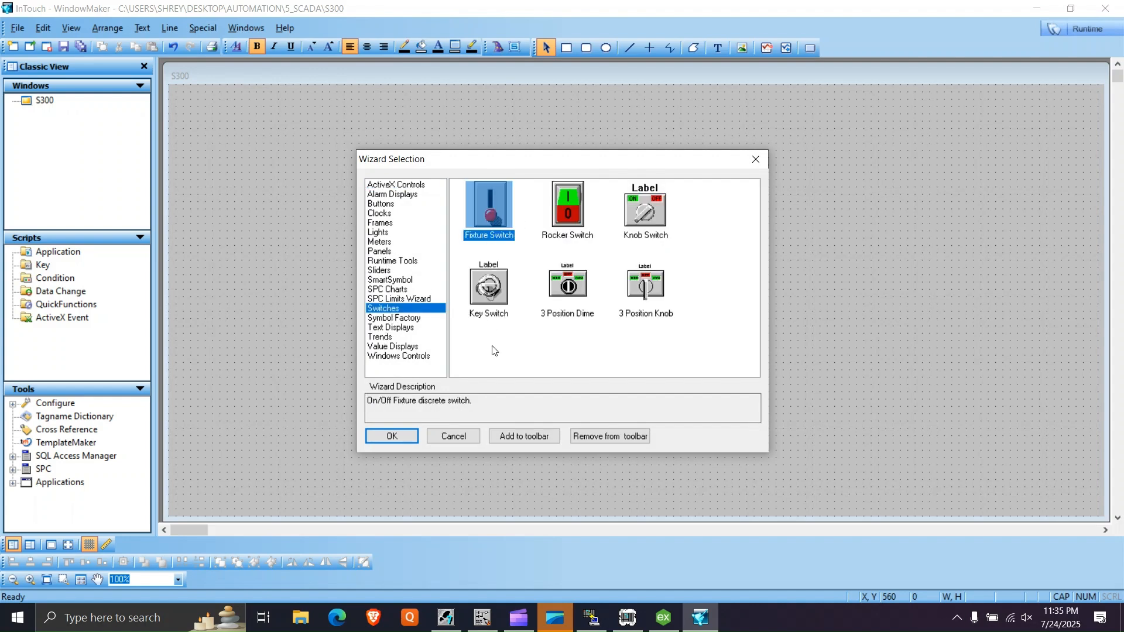
double_click(484, 213)
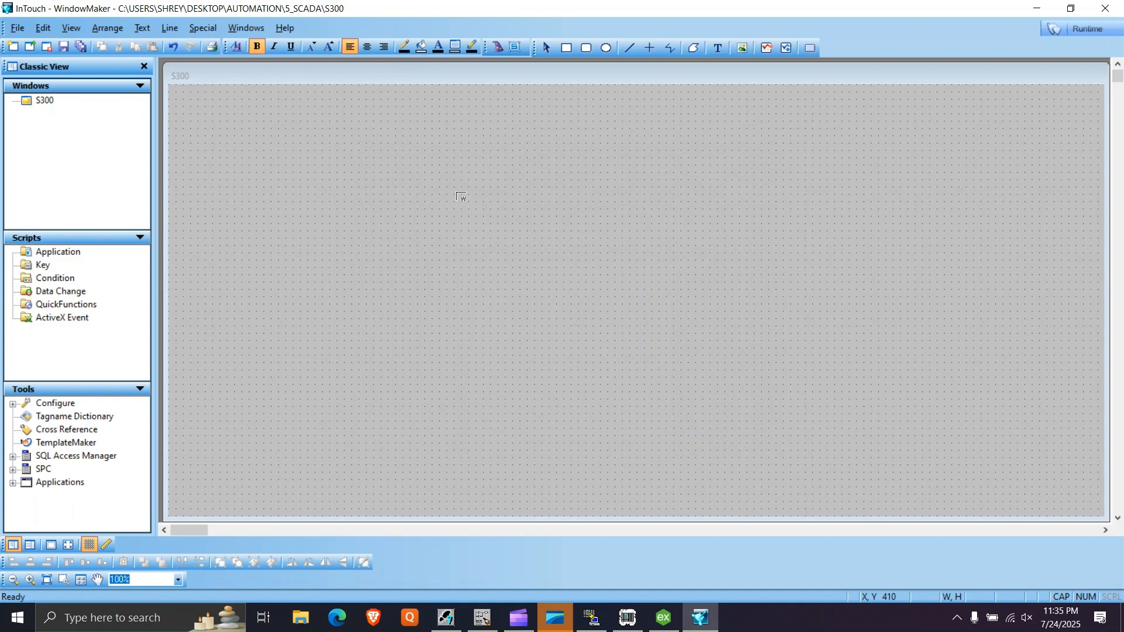
click(801, 218)
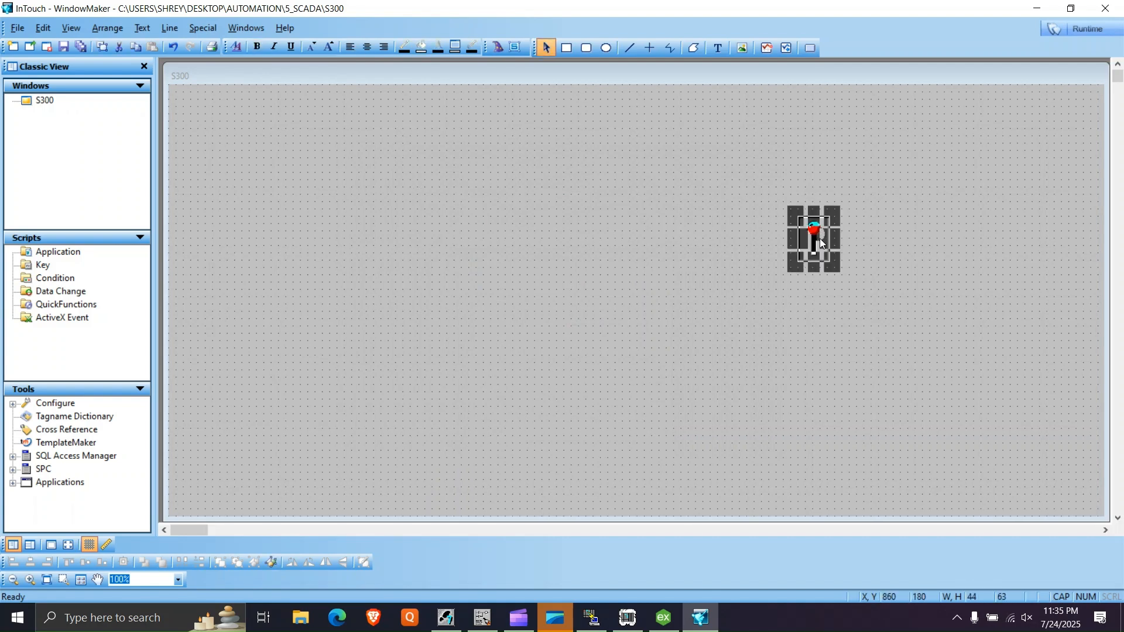
click(900, 282)
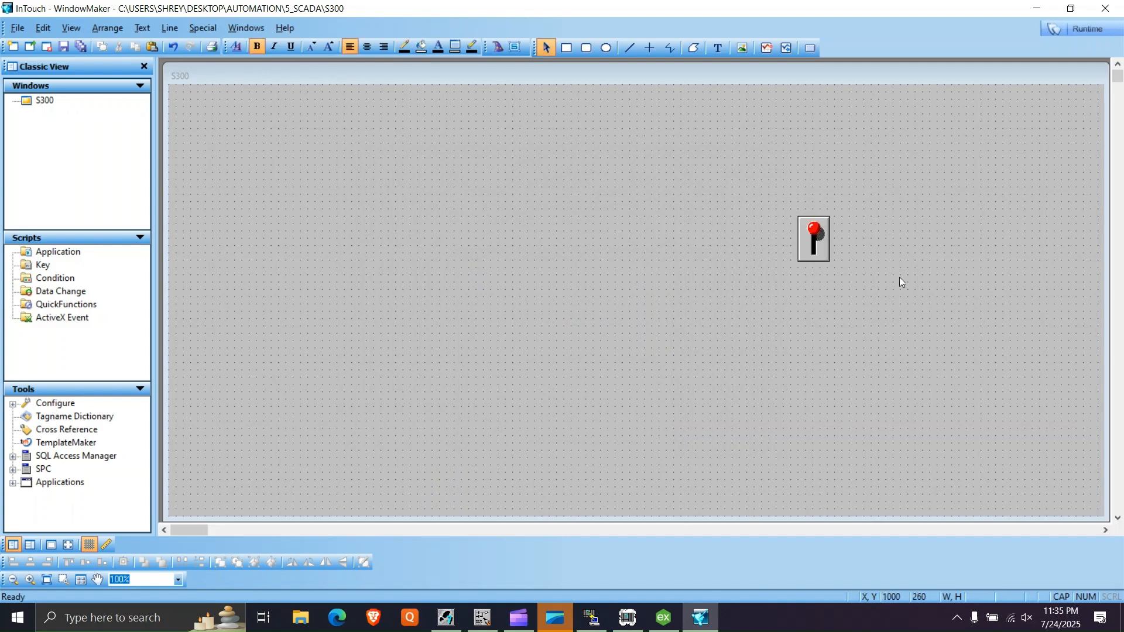
key(ctrl+v)
click(883, 219)
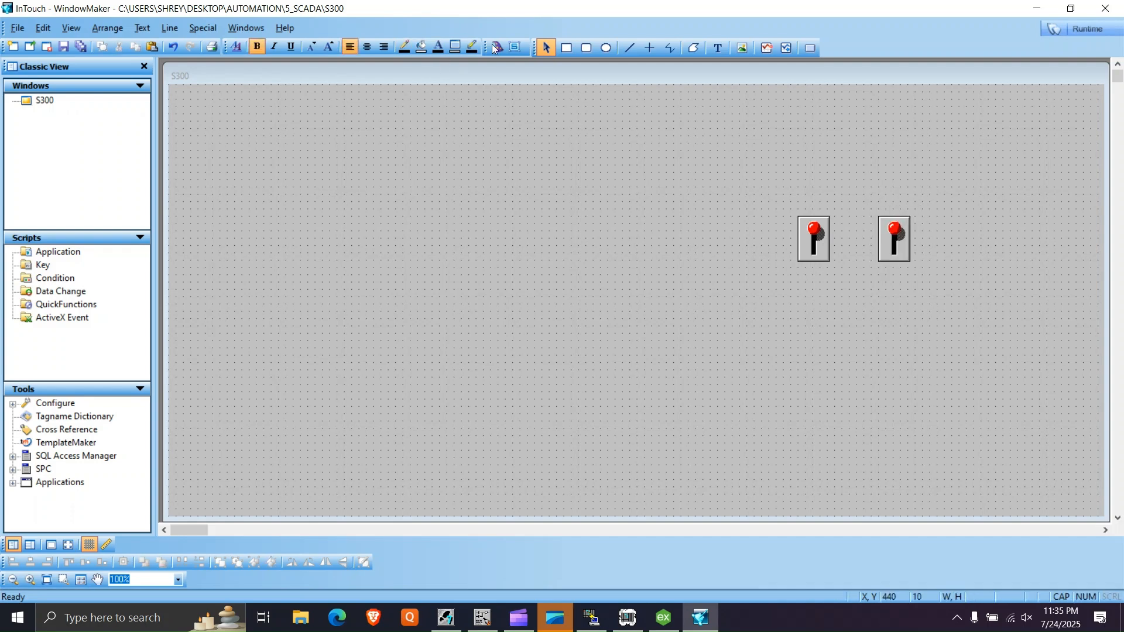
- Add a round light wizard, enlarge it to about 150 by 143, place it beside the two switches and save the window
click(498, 47)
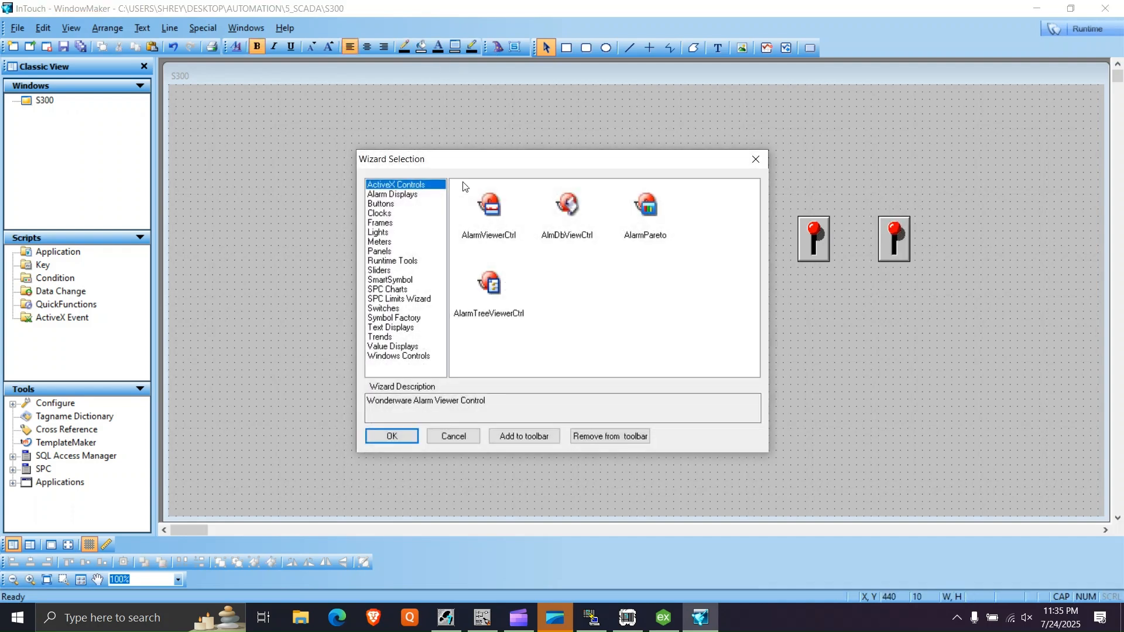
click(387, 233)
double_click(644, 286)
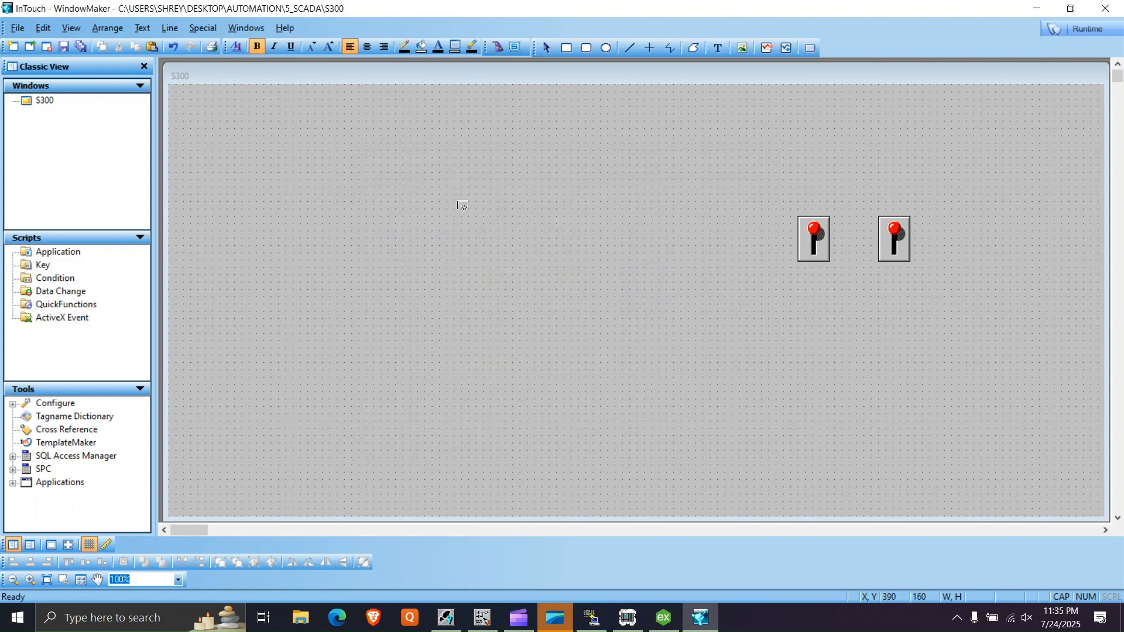
click(505, 217)
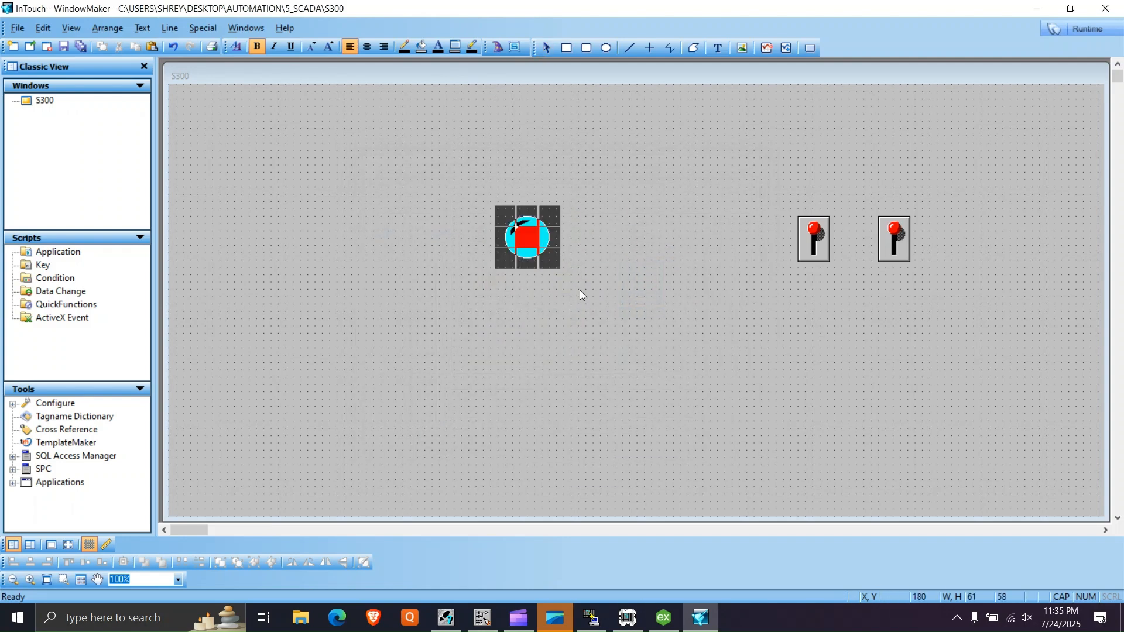
drag(505, 217, 613, 304)
drag(557, 269, 627, 265)
click(469, 307)
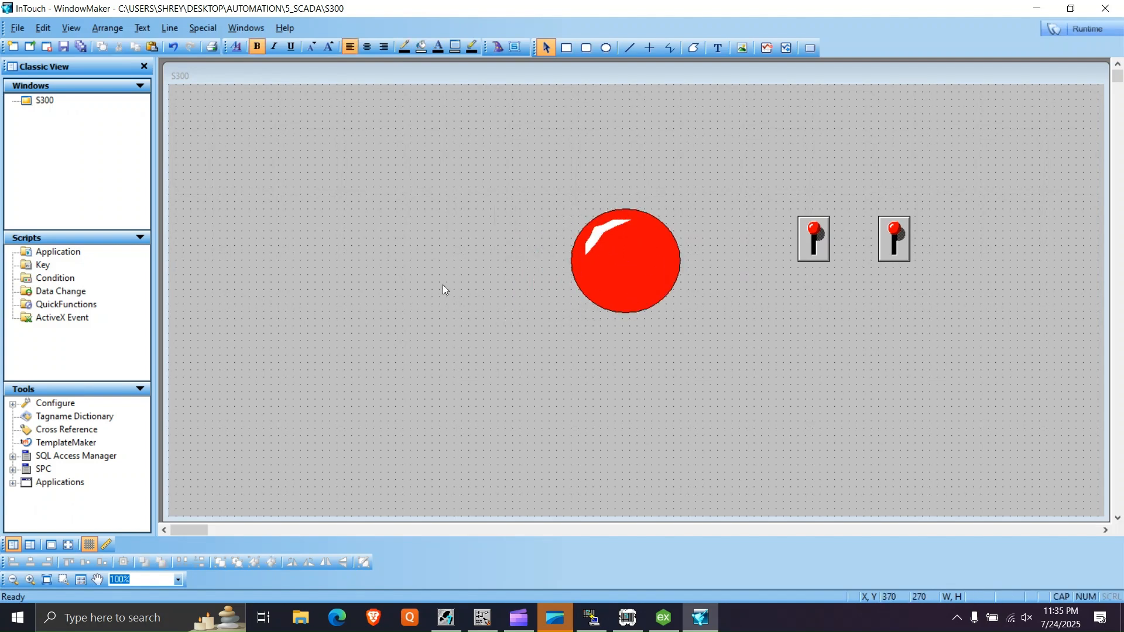
key(ctrl+s)
click(424, 401)
- Set the light's expression to OUTPUT and define that tagname with the I/O Discrete type
double_click(619, 286)
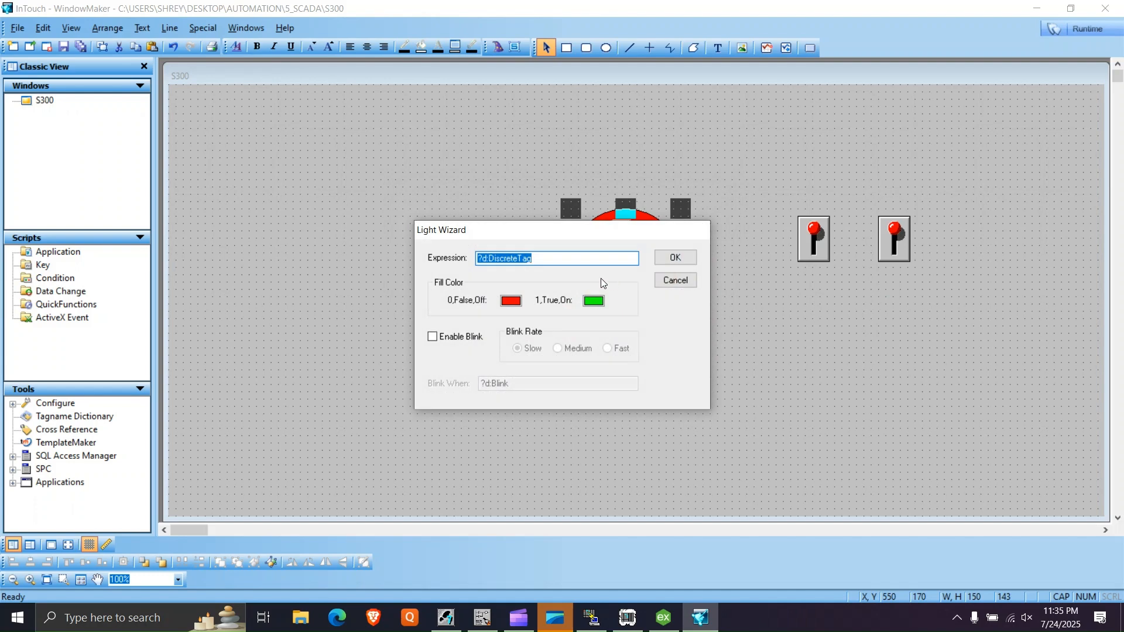
text(OUTPUT)
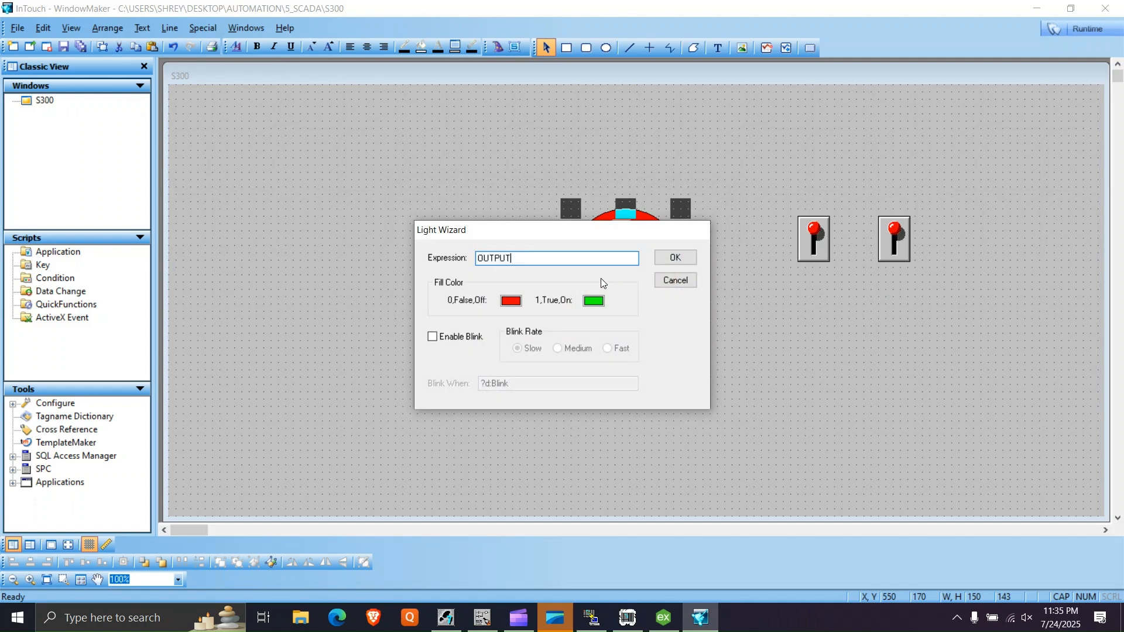
click(686, 261)
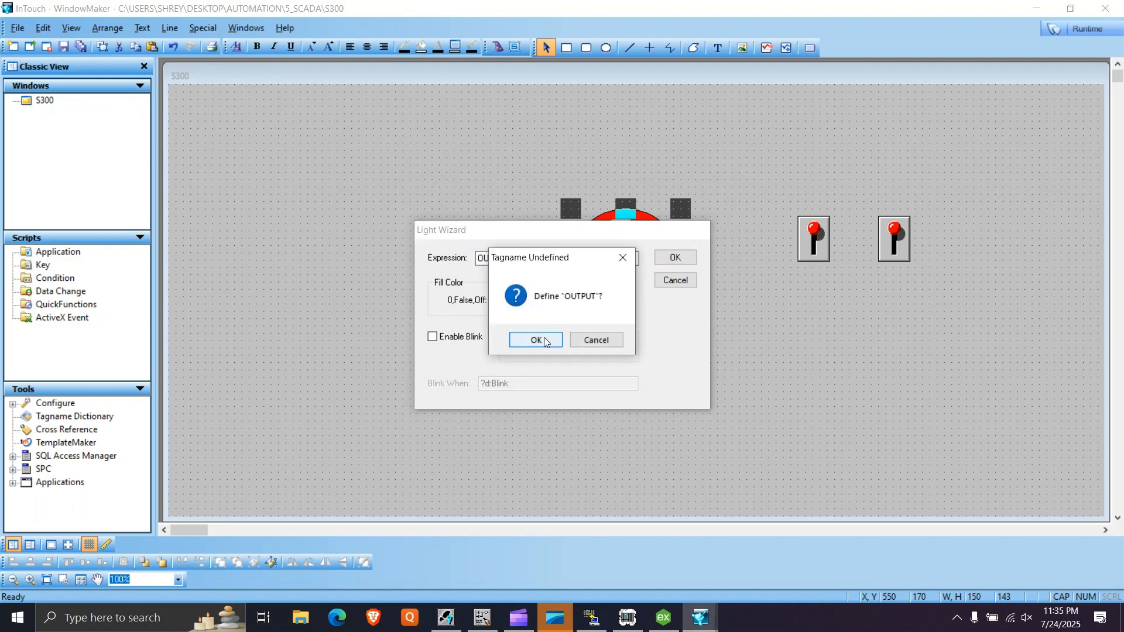
click(535, 340)
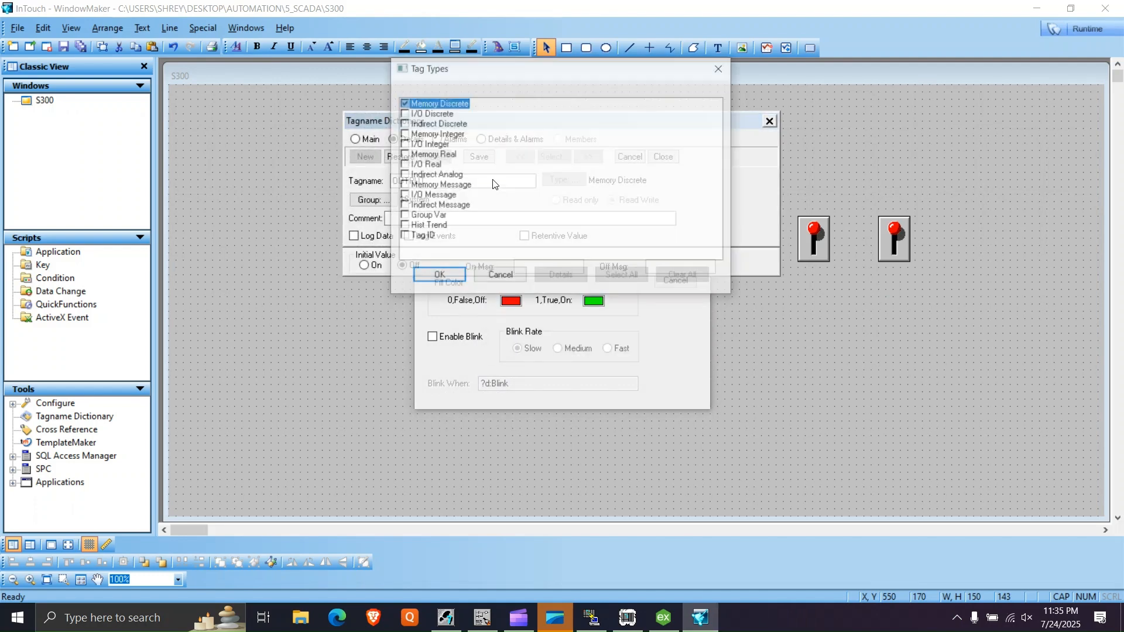
click(431, 114)
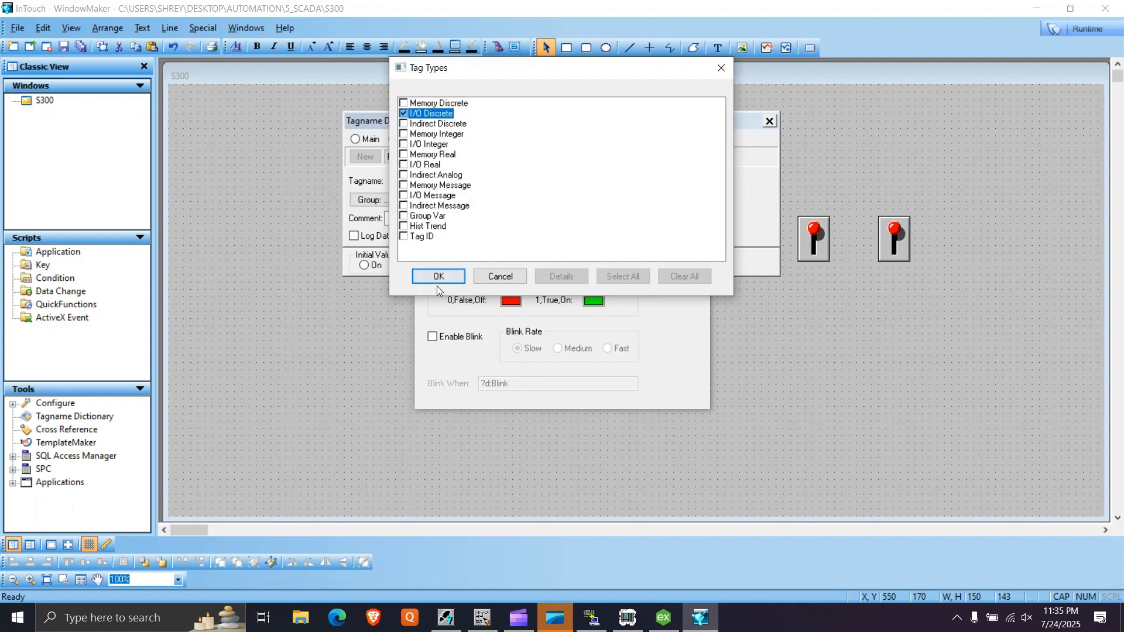
click(435, 282)
- Start a new access name for the tag, check the alias in KEPServerEX and enter SIEM as access and topic name
click(395, 284)
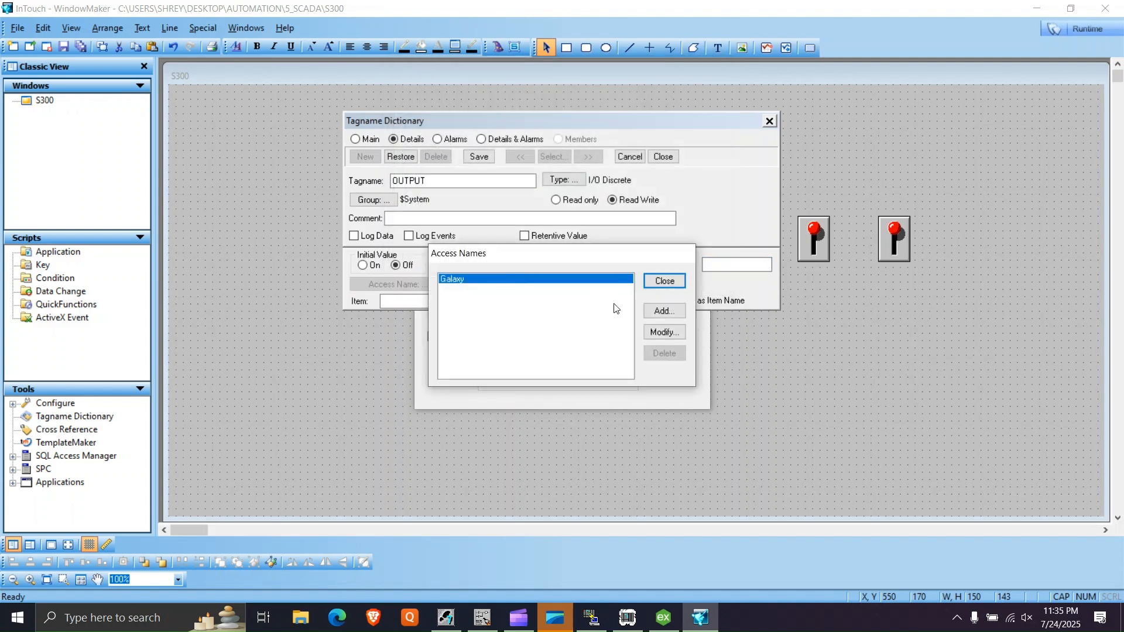
click(665, 311)
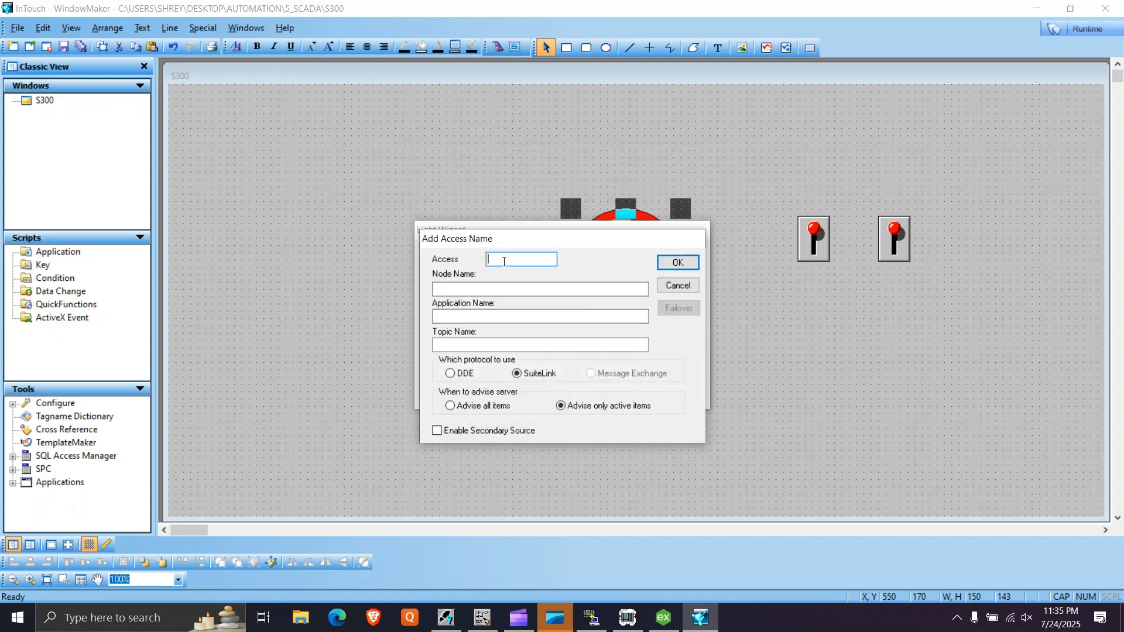
click(662, 618)
click(57, 108)
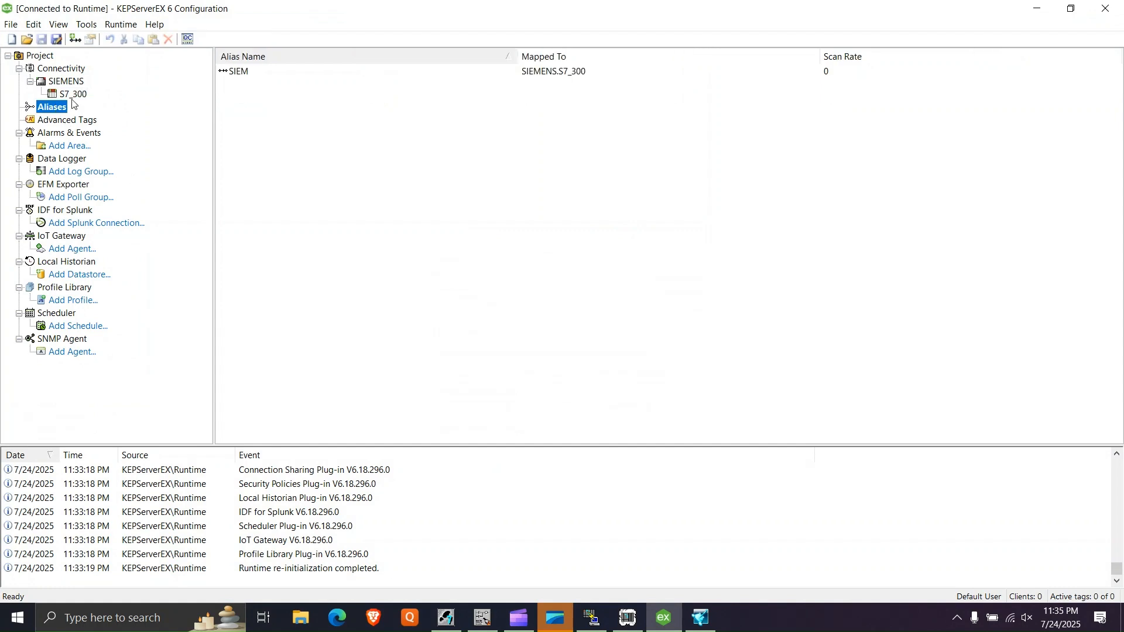
double_click(239, 72)
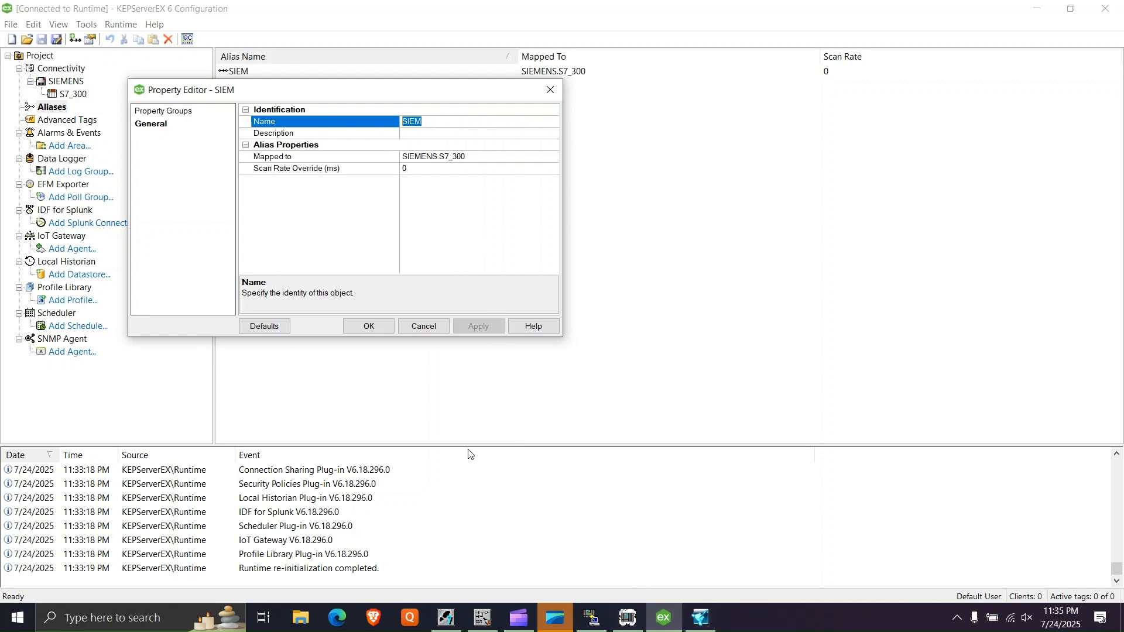
click(377, 328)
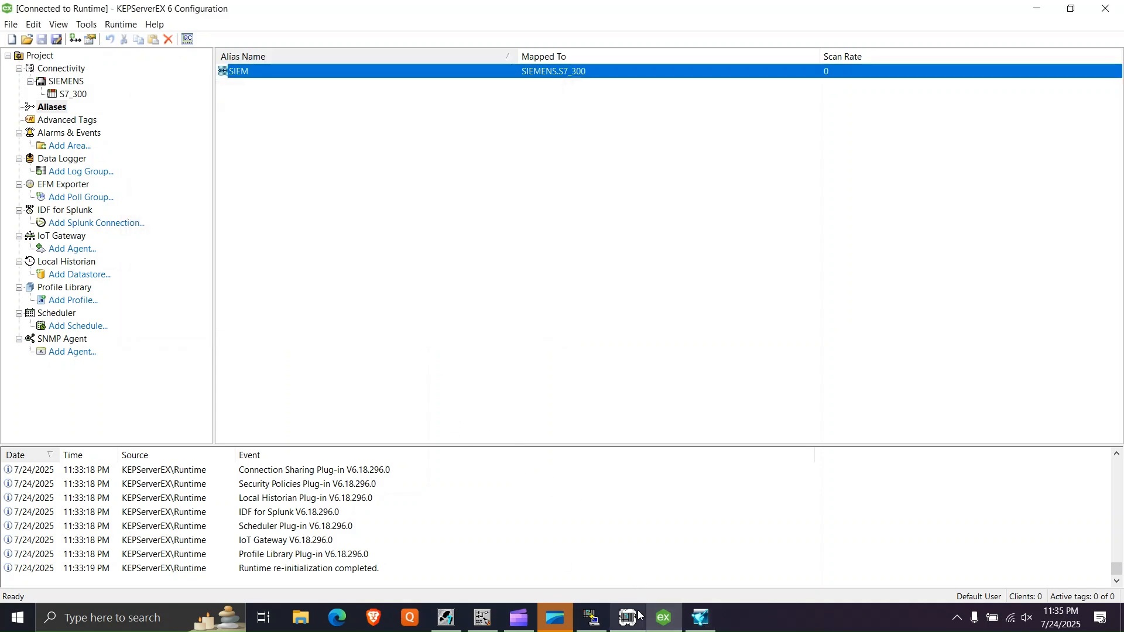
click(700, 618)
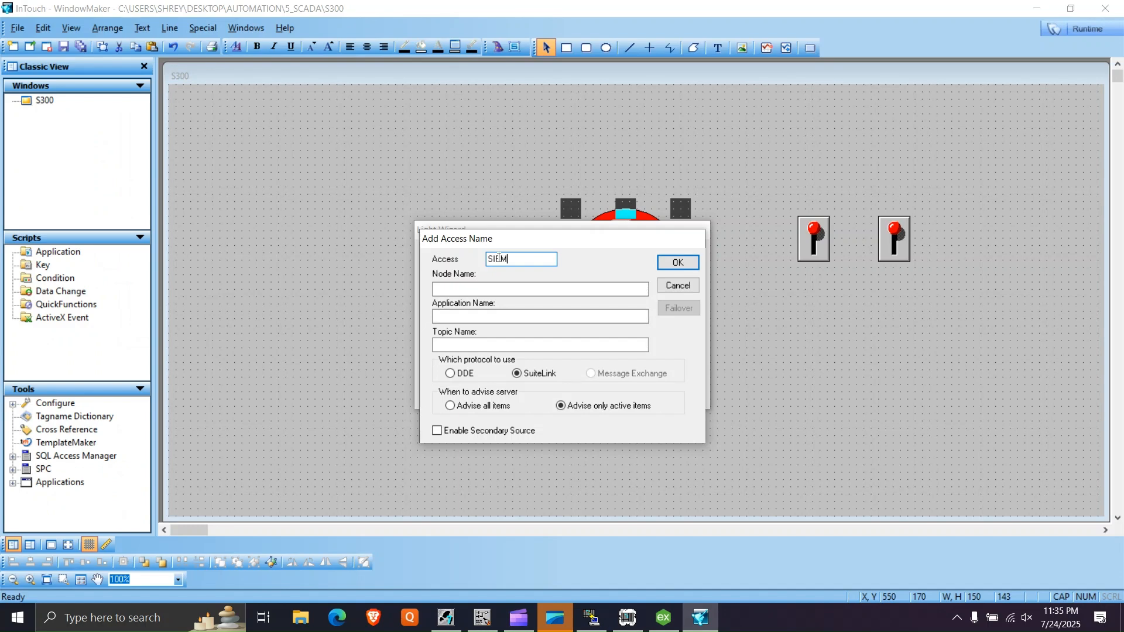
click(476, 344)
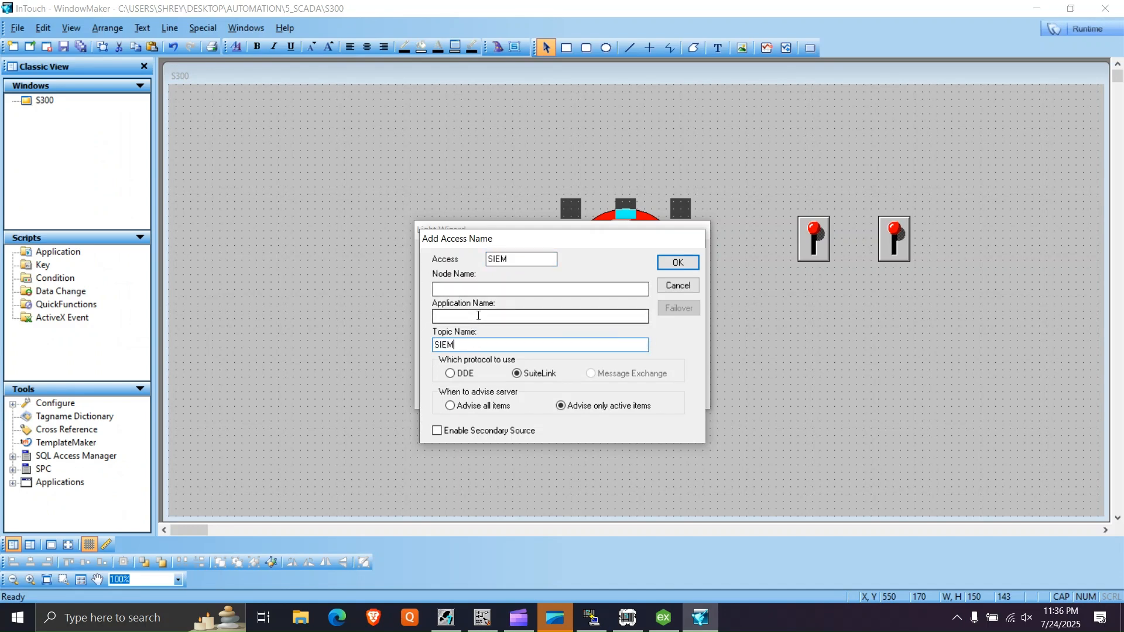
- Look up the FastDDE/SuiteLink application name in KEPServerEX, enter server_runtime in the access name and assign SIEM to the tag
click(668, 622)
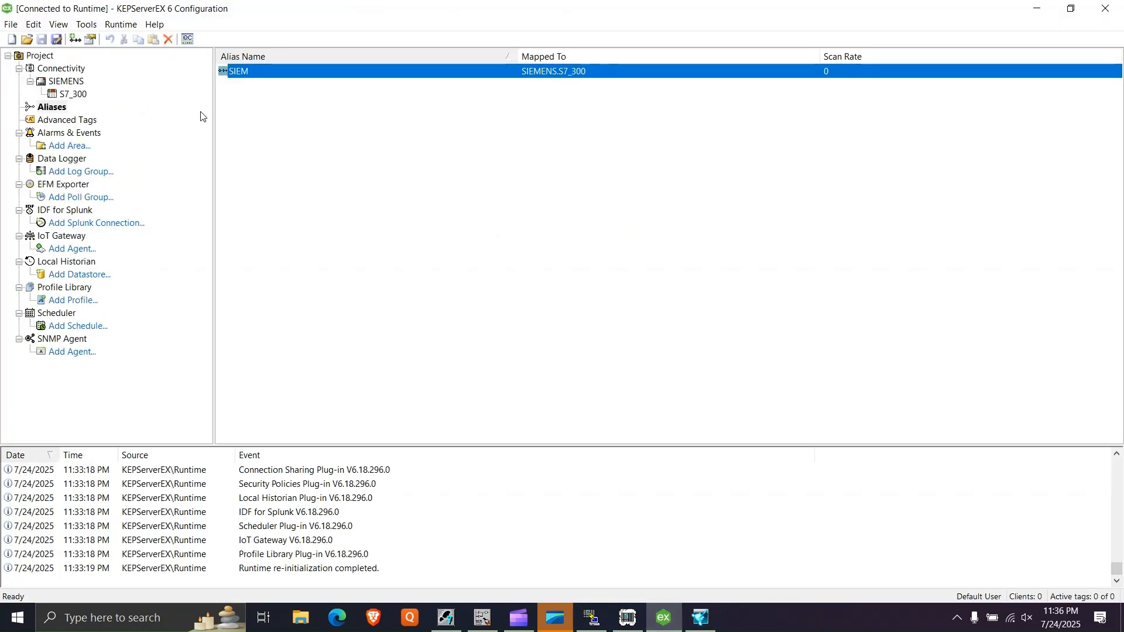
right_click(45, 59)
click(82, 64)
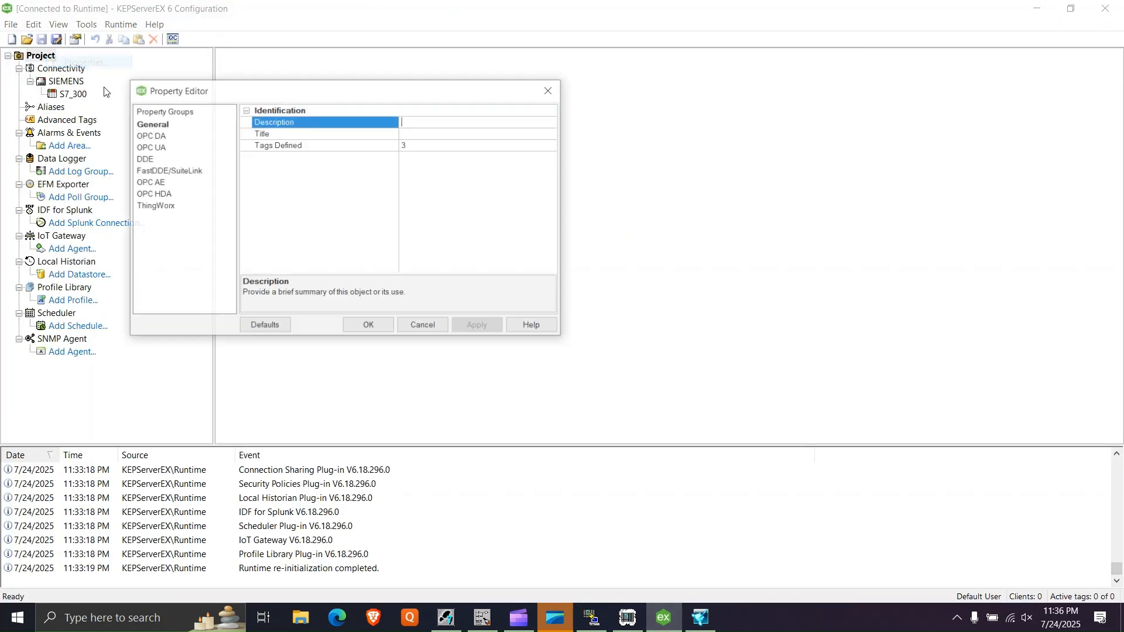
click(171, 171)
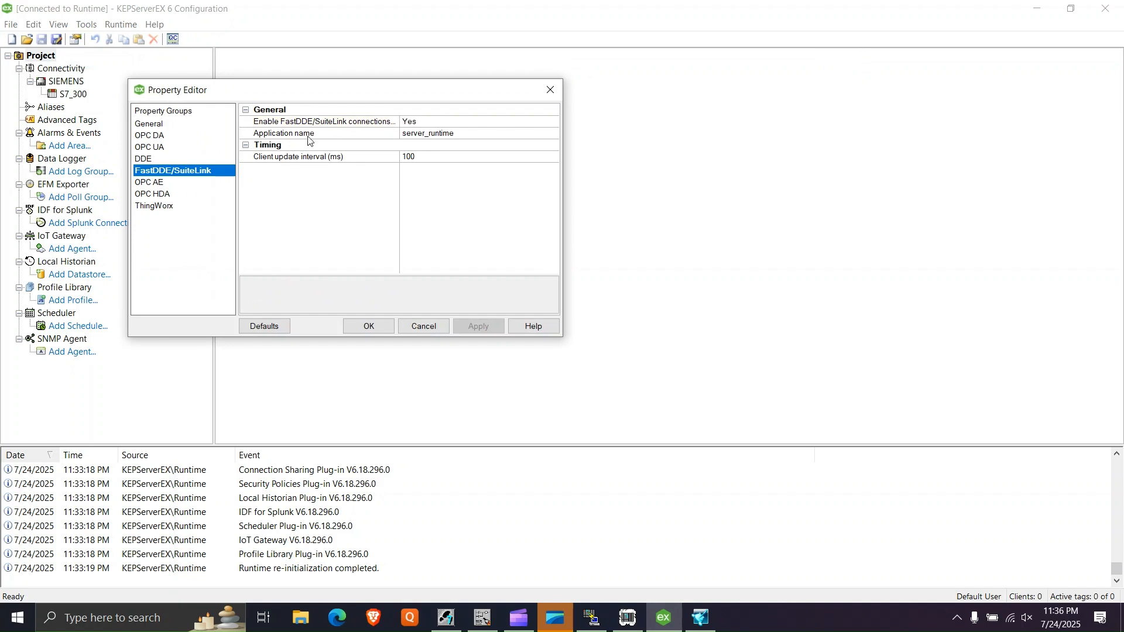
click(467, 134)
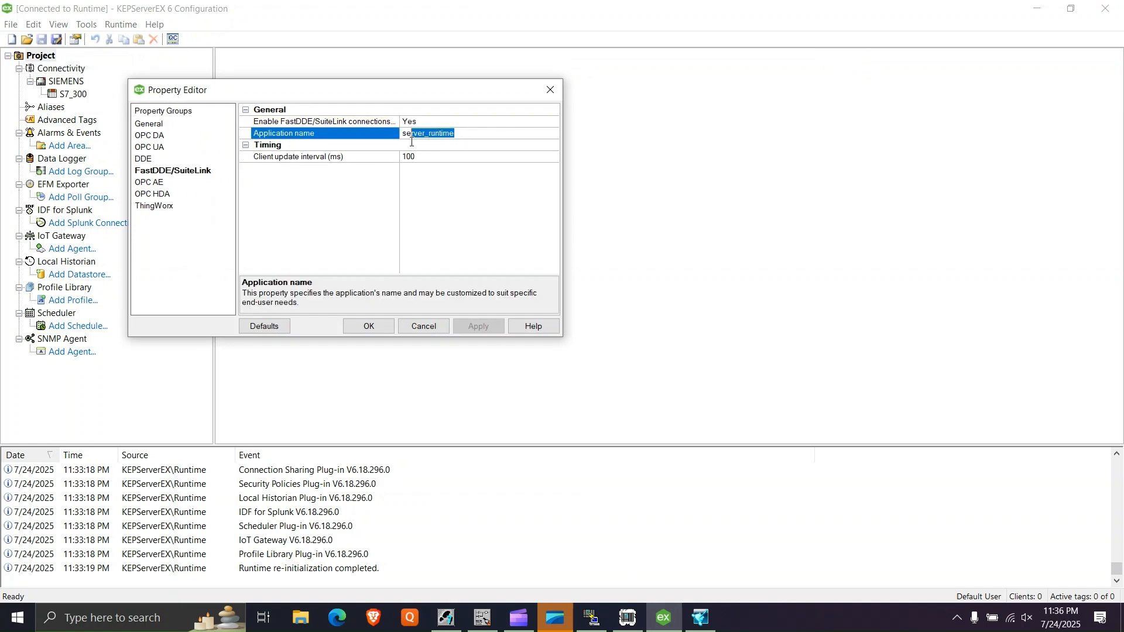
click(547, 89)
click(699, 618)
click(491, 316)
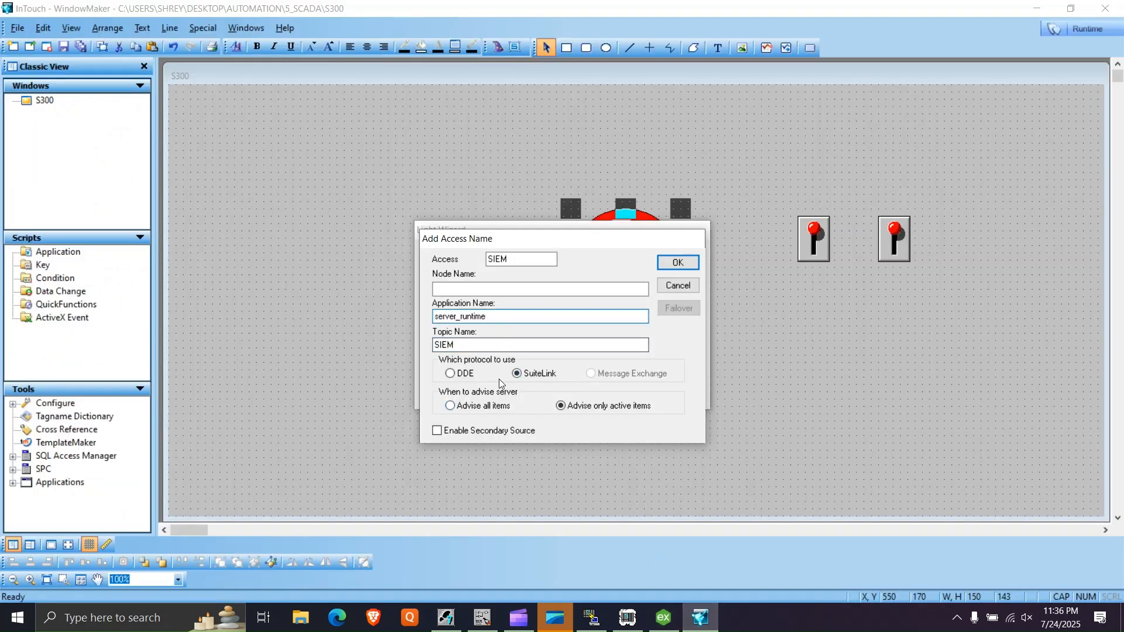
click(676, 264)
click(664, 281)
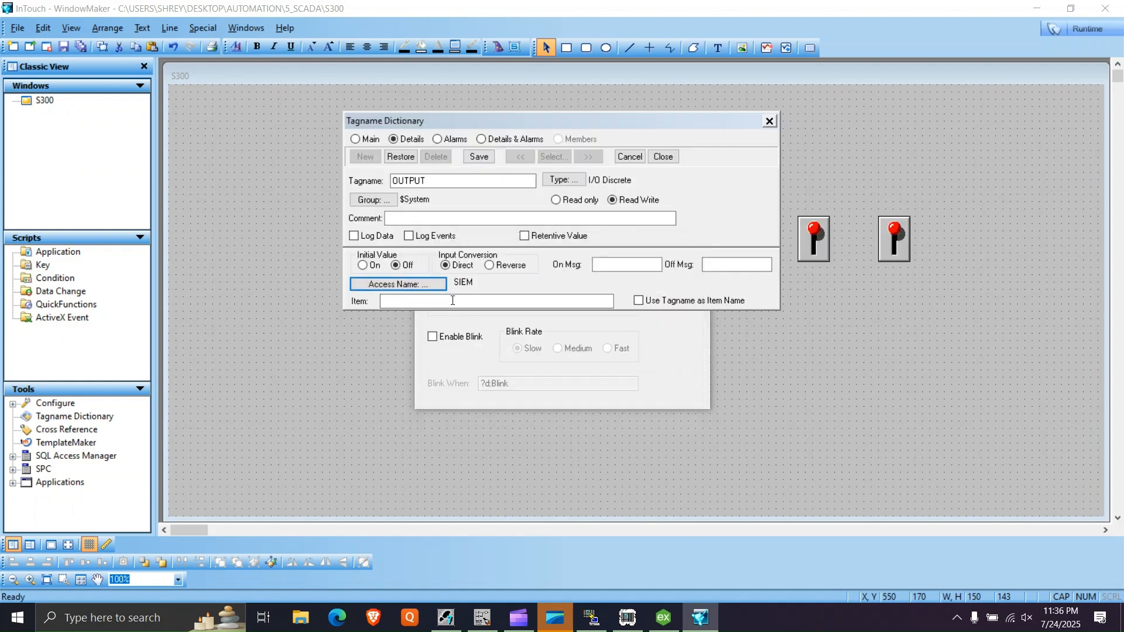
- Use the tagname as the item name for the OUTPUT tag and save the tag definition
click(453, 300)
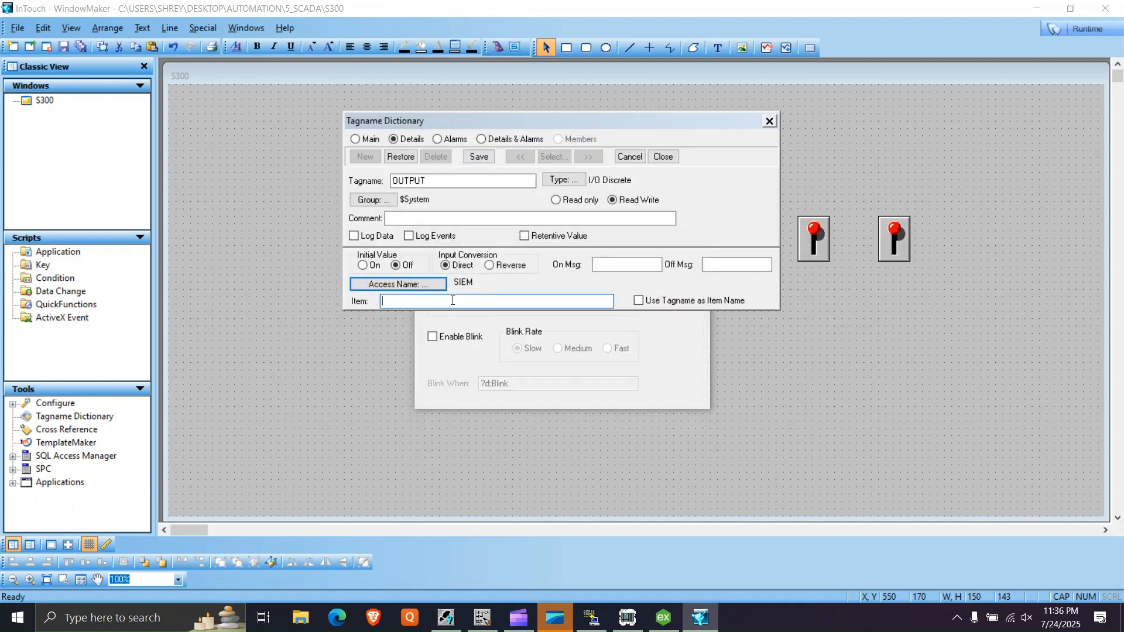
click(706, 306)
click(638, 301)
click(639, 300)
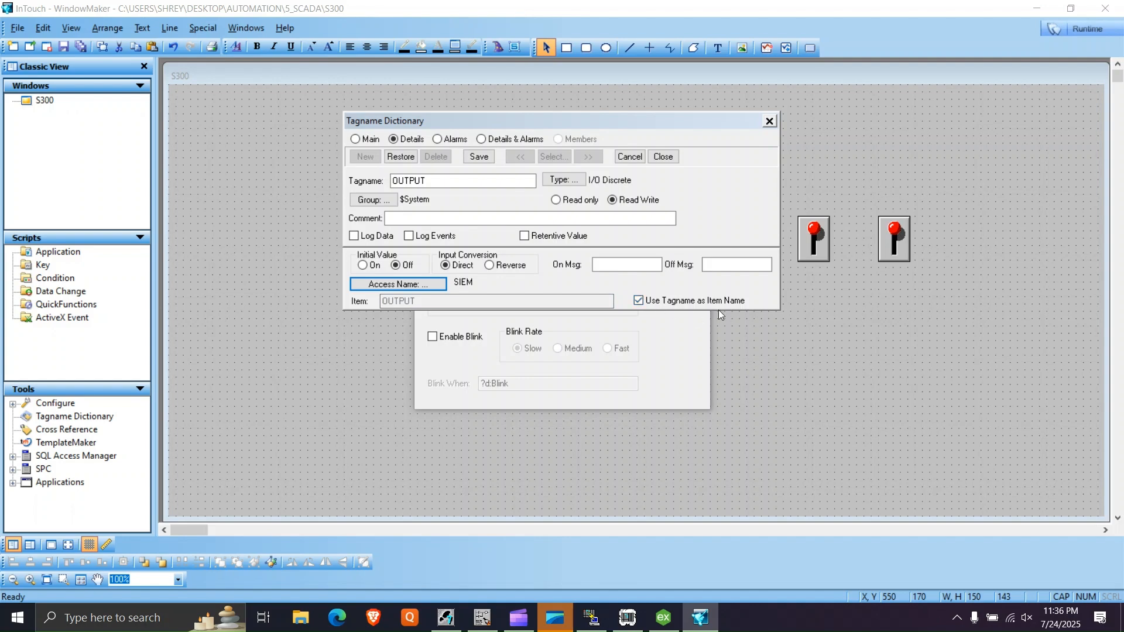
click(477, 157)
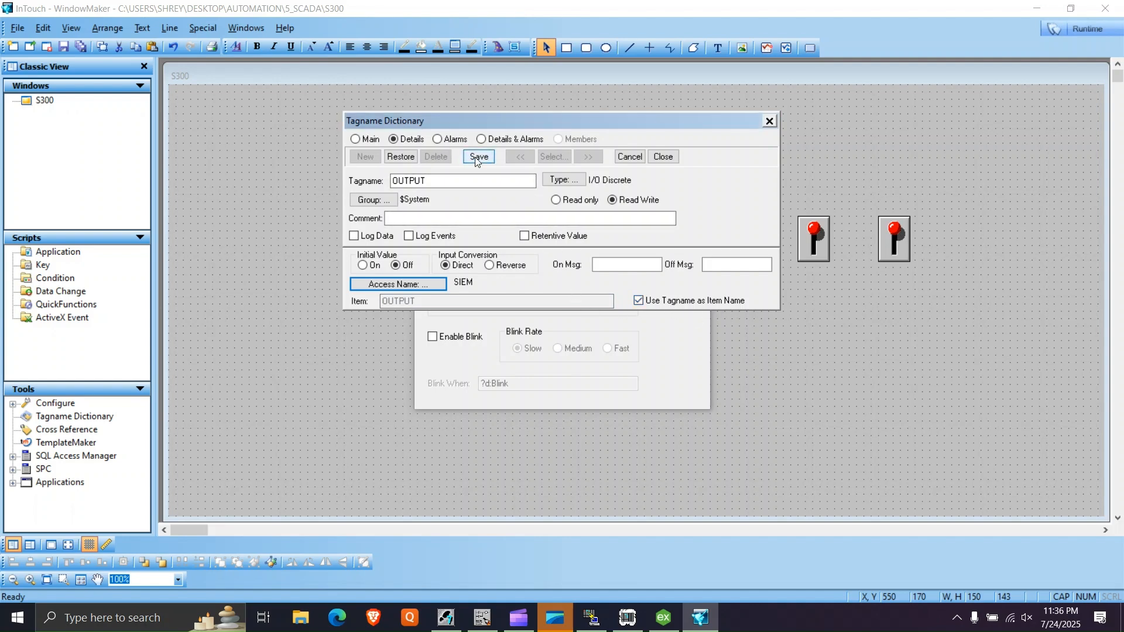
- Close the OUTPUT tag definition and enlarge both switches to about 90 by 129 each
click(664, 156)
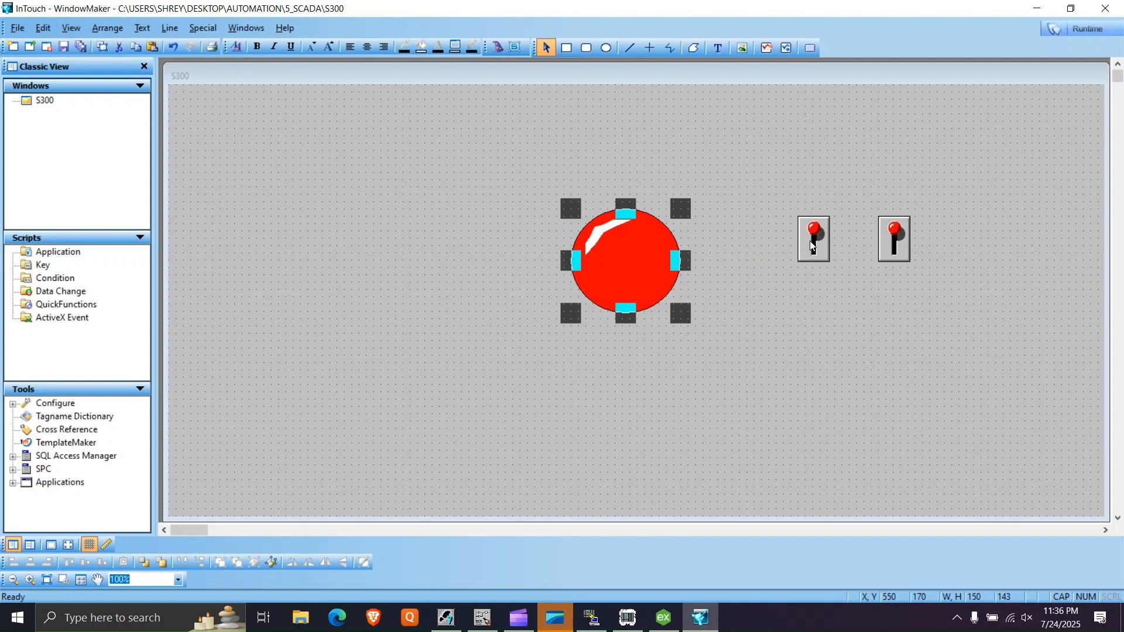
click(823, 258)
drag(824, 260, 803, 271)
click(899, 249)
drag(910, 263, 943, 320)
click(822, 339)
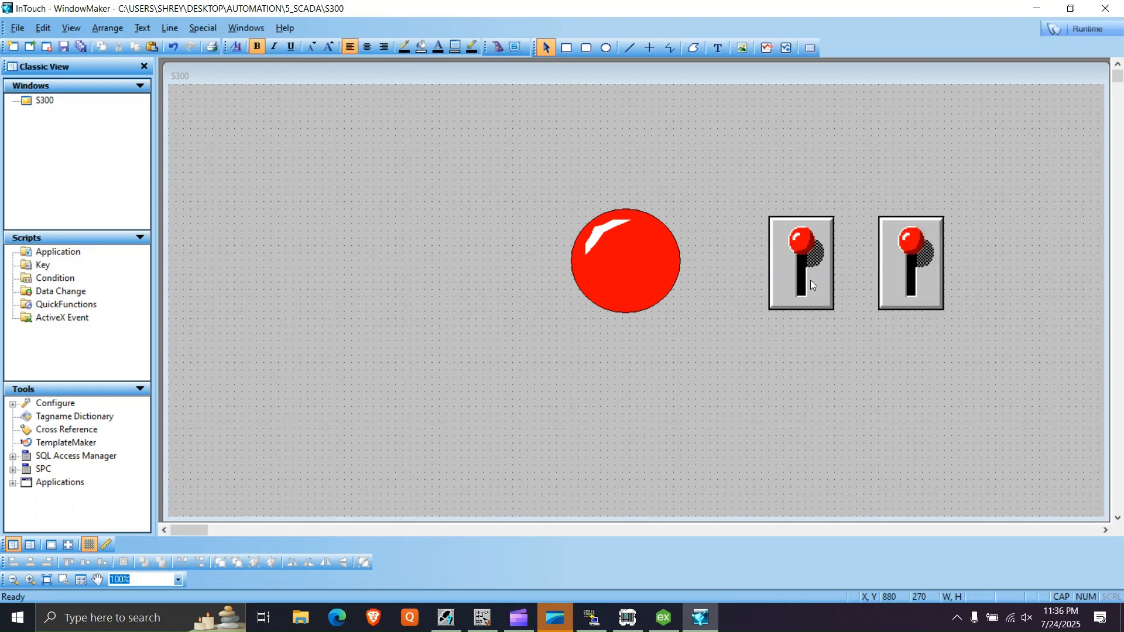
- Assign the tagname START to the first switch and define it with the I/O Discrete type
double_click(811, 280)
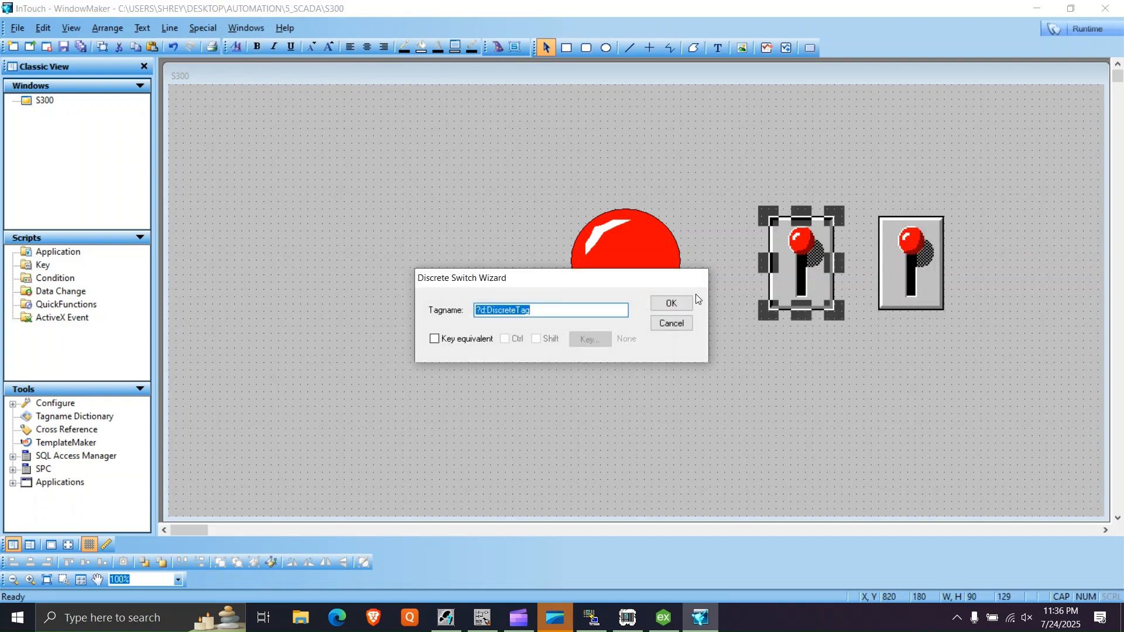
text(STA)
key(Return)
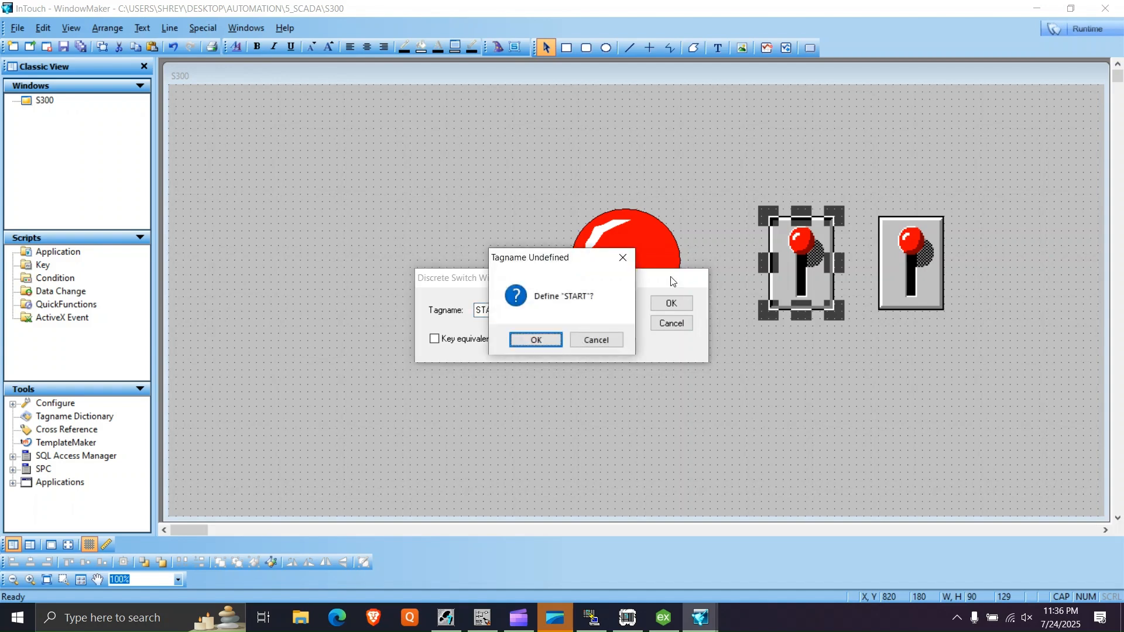
click(538, 336)
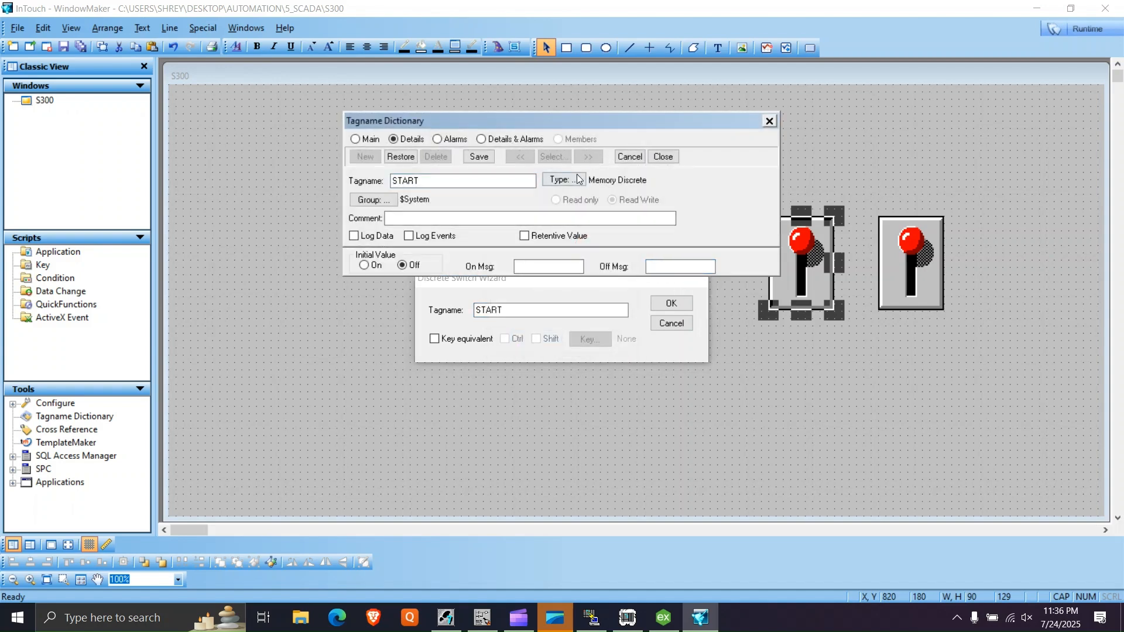
click(559, 179)
click(419, 114)
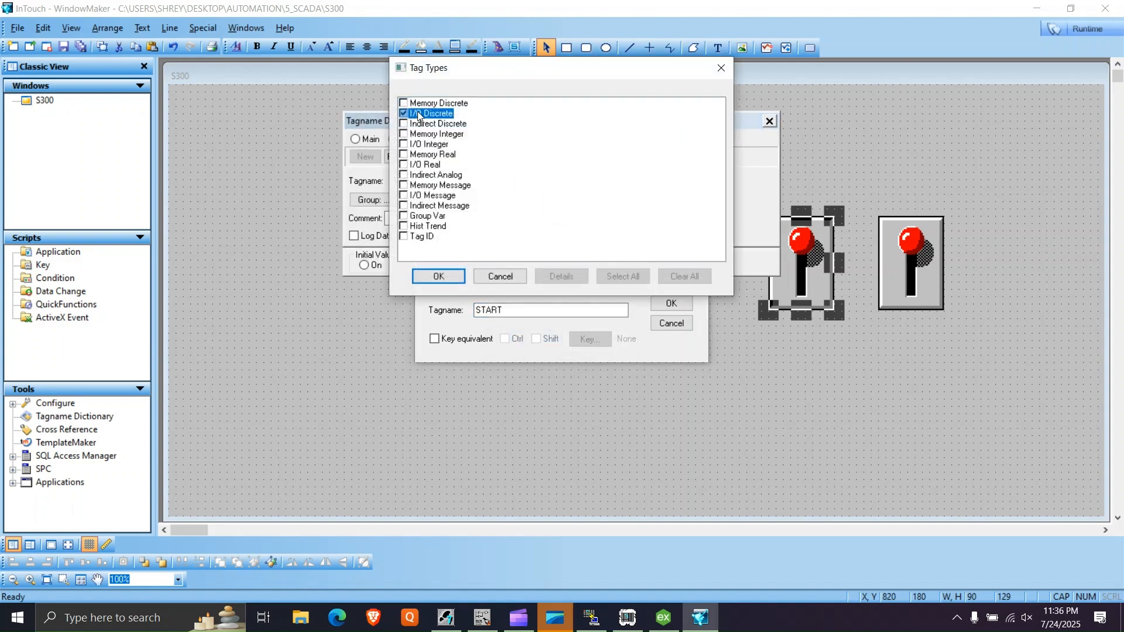
click(438, 276)
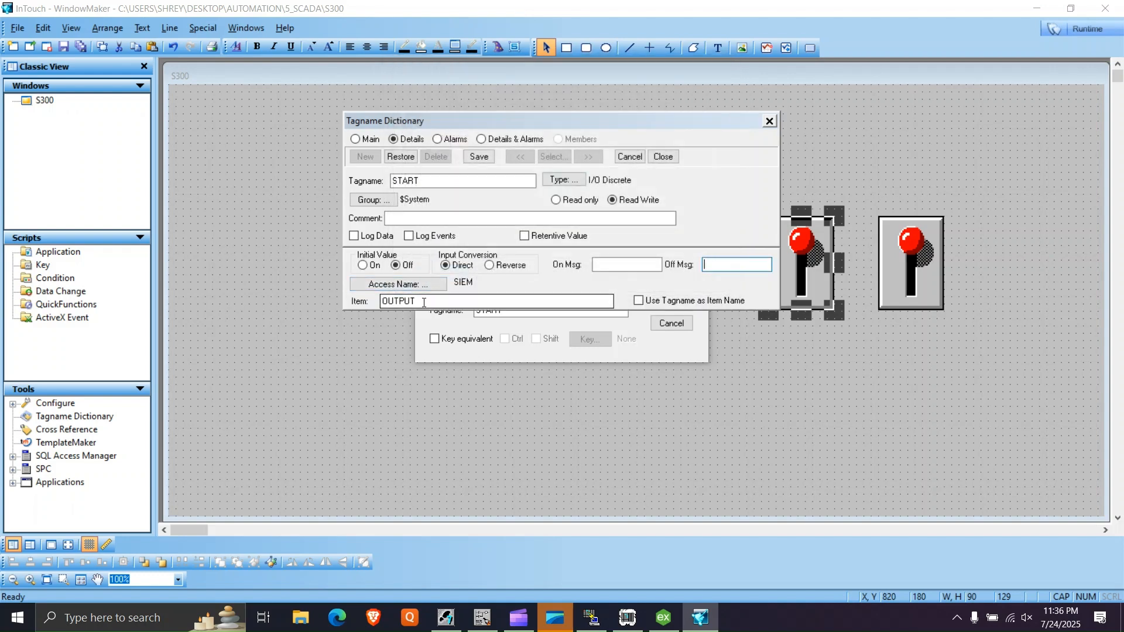
- Use the tagname as the item name for the START tag and save its definition
click(638, 300)
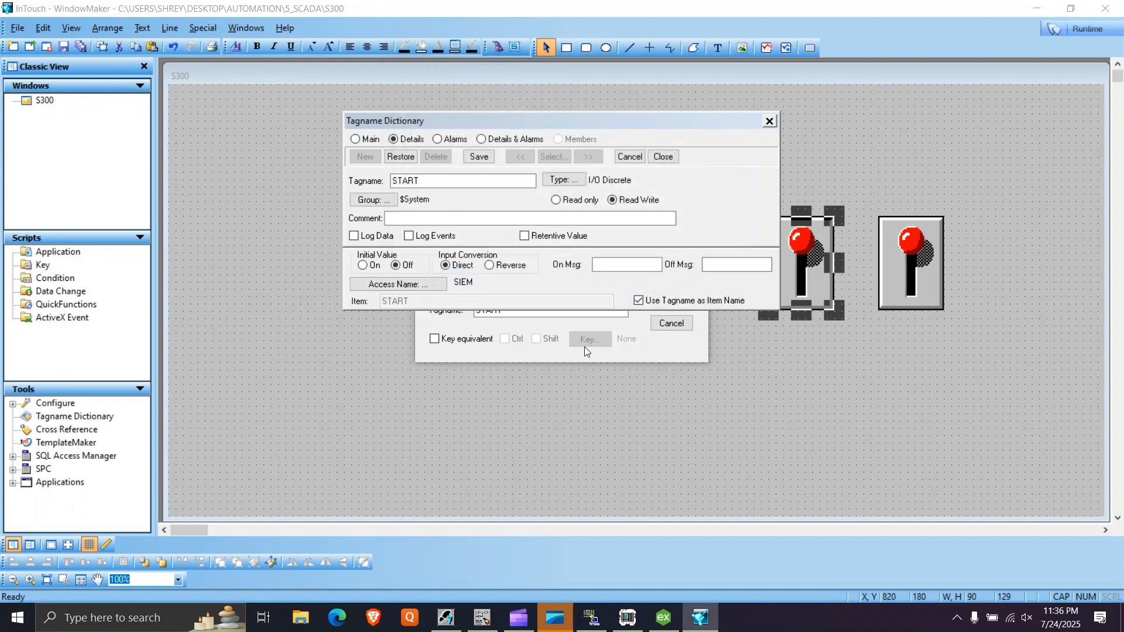
click(476, 157)
click(664, 157)
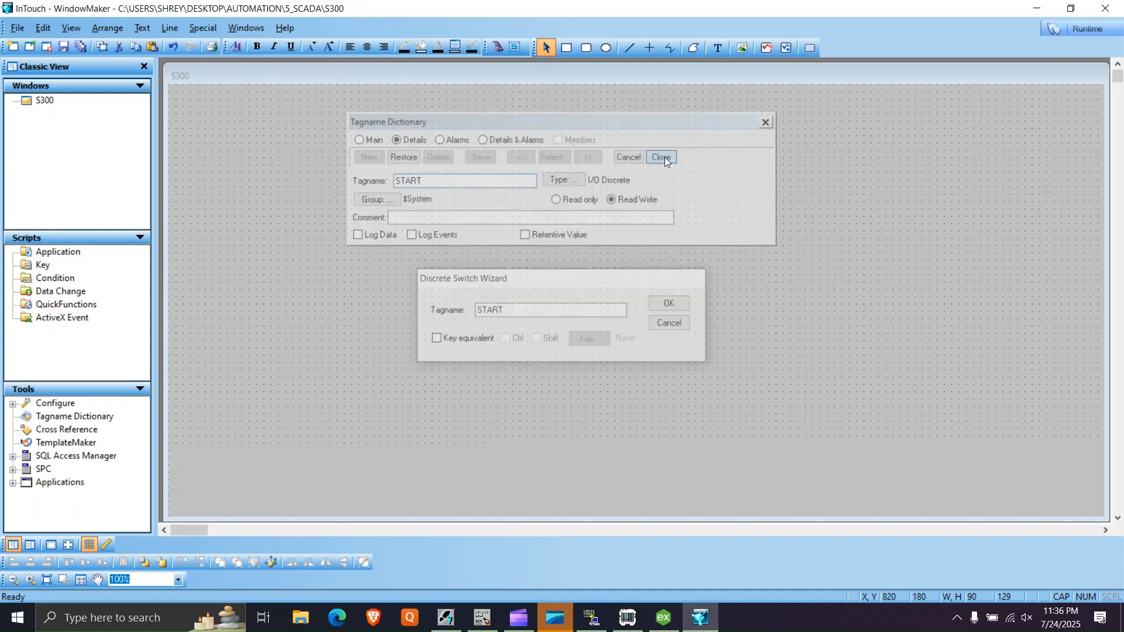
- Assign the tagname STOP to the second switch and define it with the I/O Discrete type
double_click(900, 279)
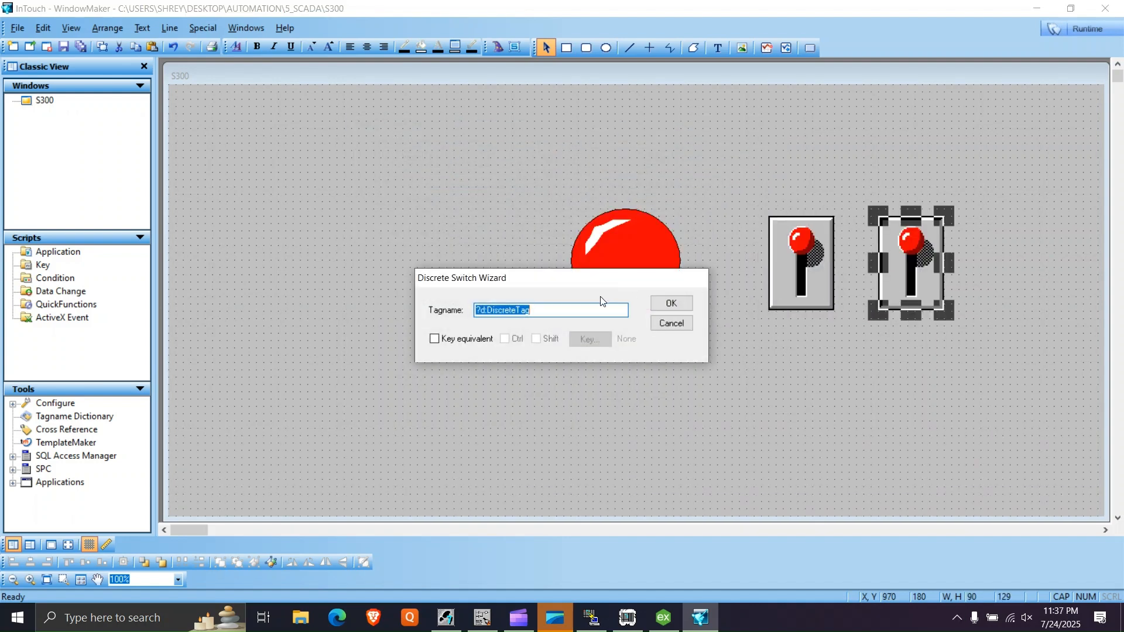
text(STOP)
key(Return)
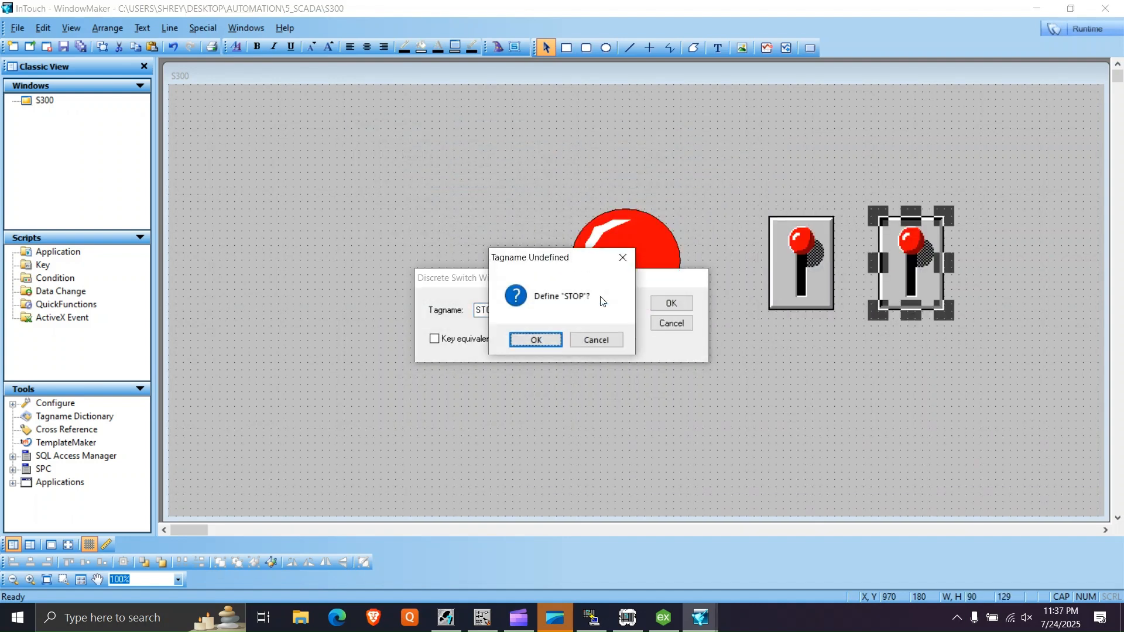
key(Return)
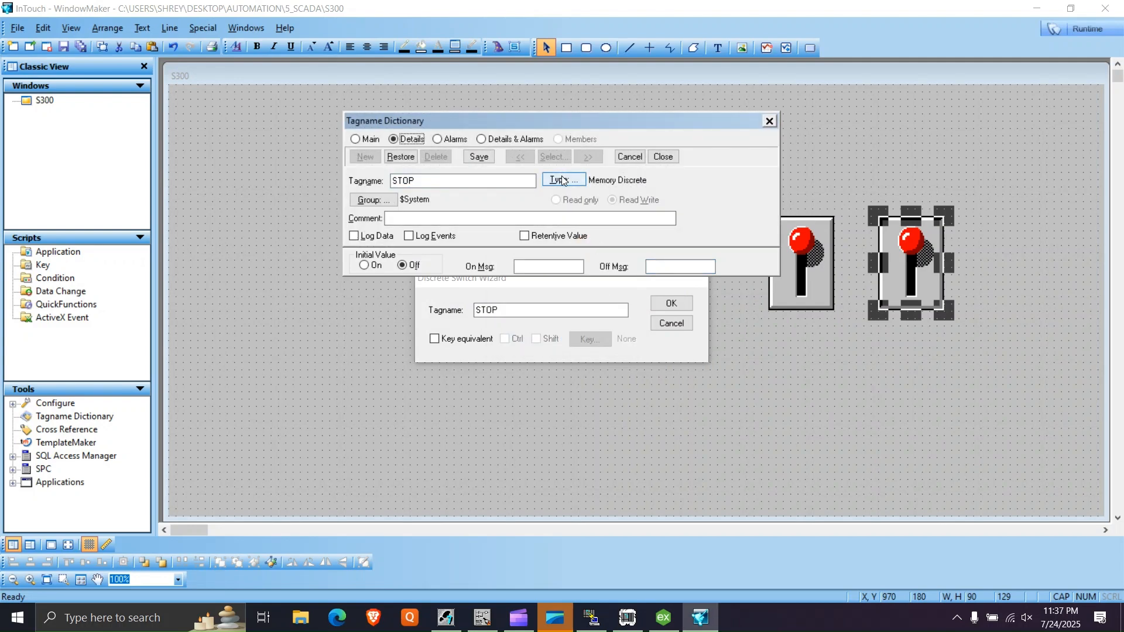
click(561, 175)
click(438, 114)
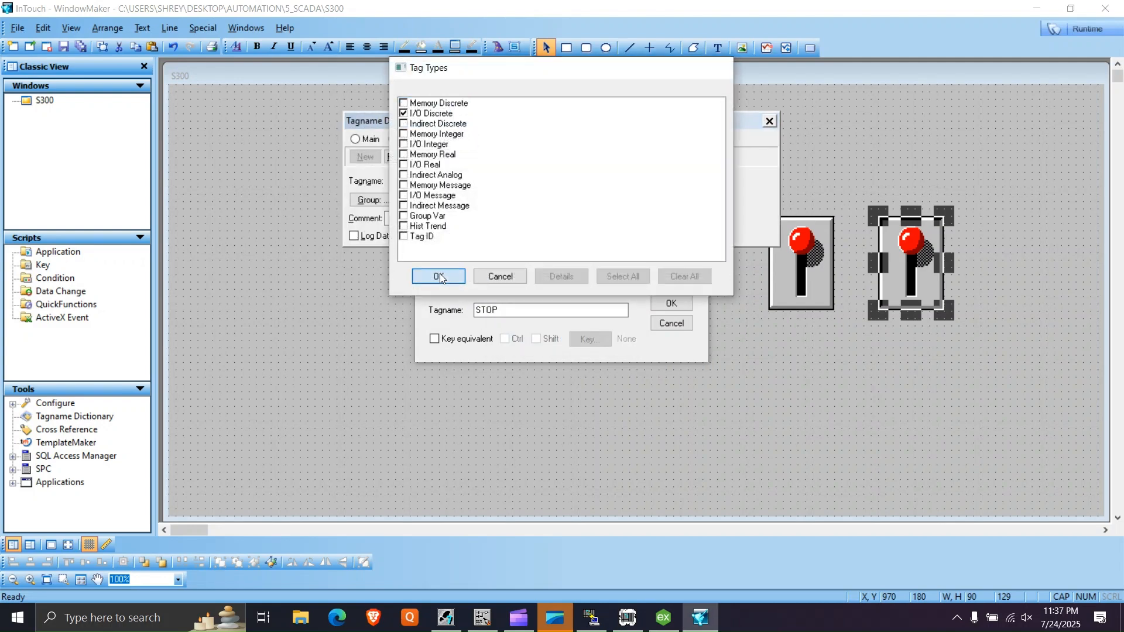
click(441, 274)
- Use the tagname as the item name for the STOP tag, save its definition and deselect the switch
click(639, 300)
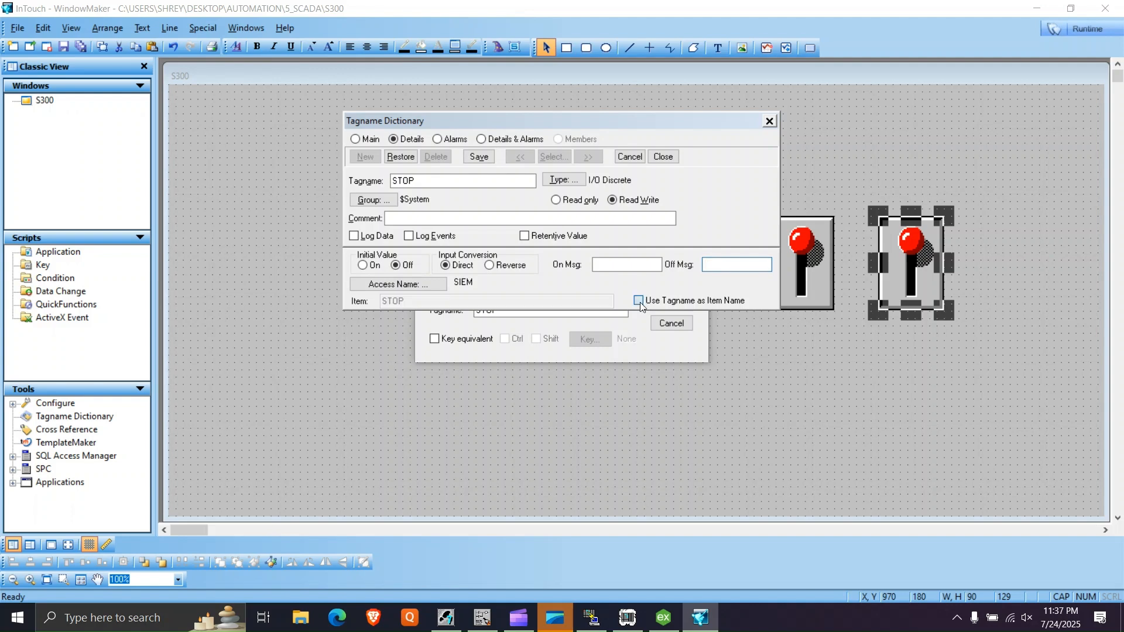
click(479, 156)
click(658, 157)
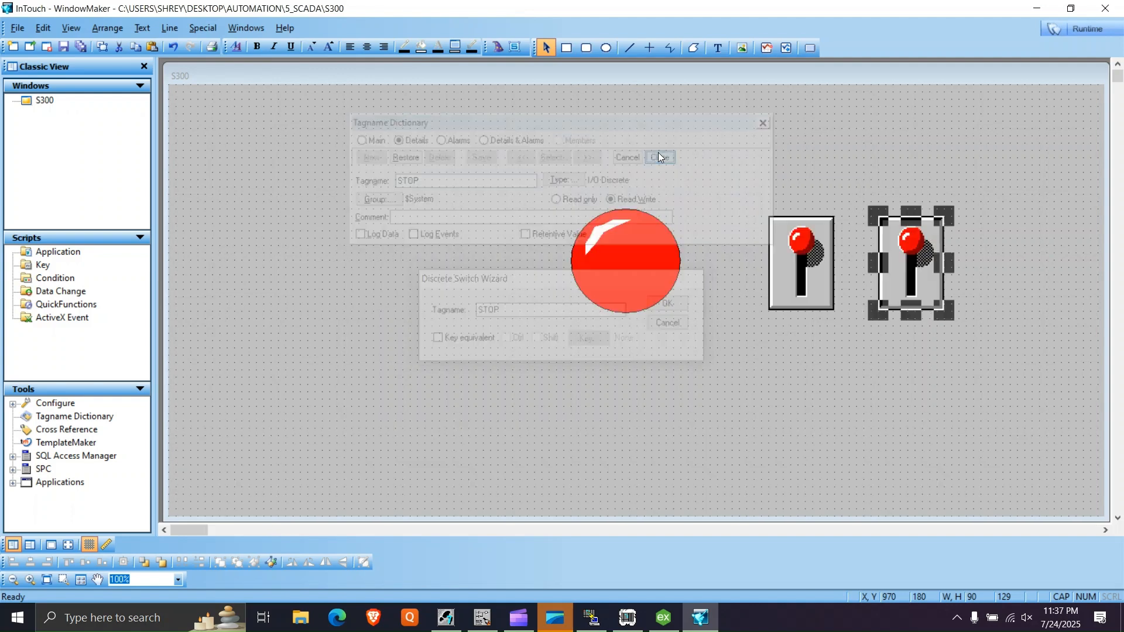
click(702, 339)
- Save the S300 window and start the runtime in demo mode, ignoring the missing licence
key(ctrl+s)
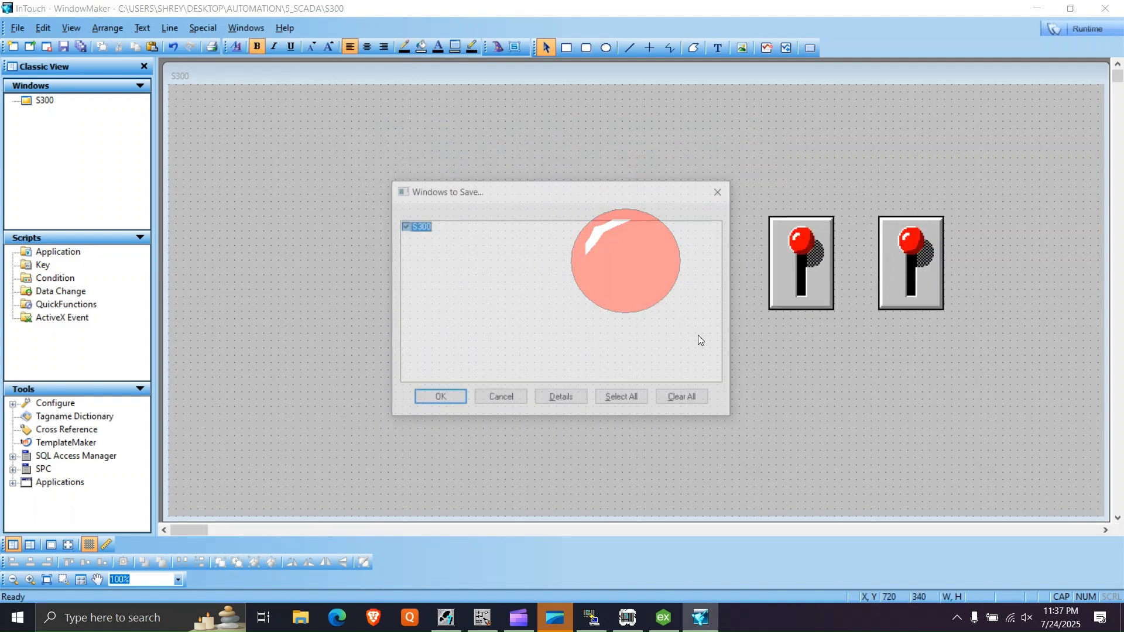
click(462, 390)
click(1091, 31)
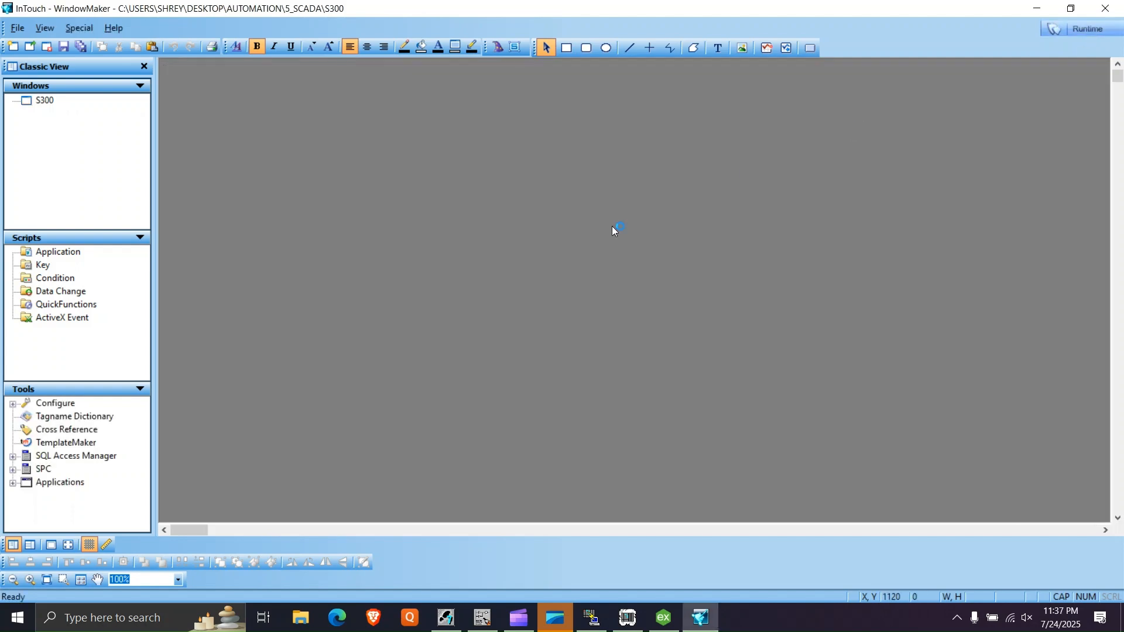
click(674, 358)
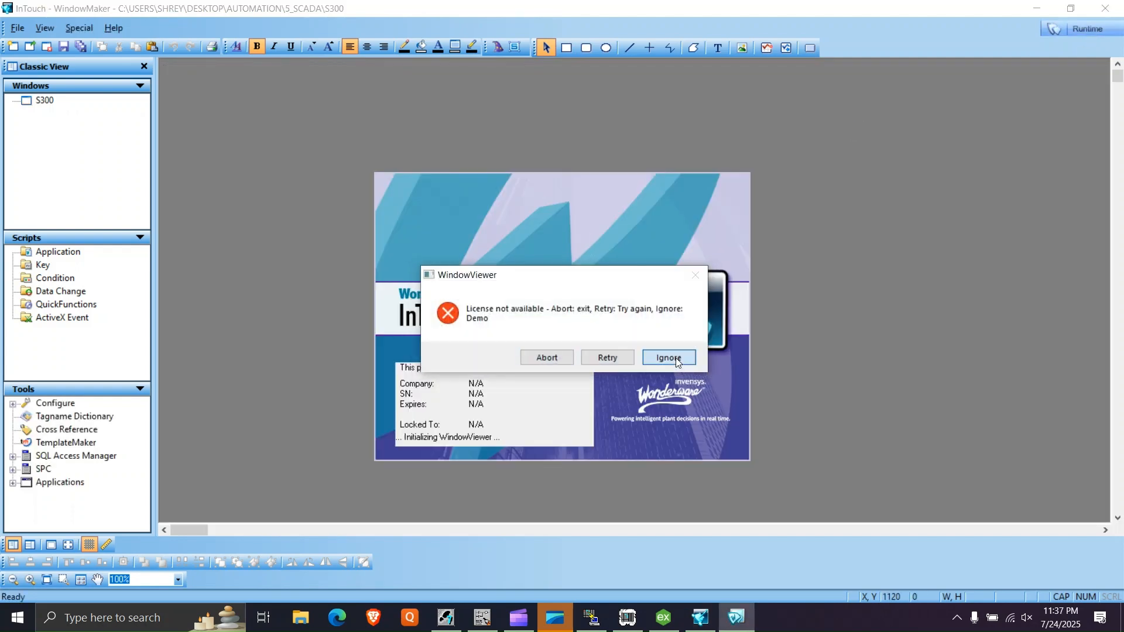
click(676, 359)
- Place the runtime window beside the online ladder and turn the STOP and START switches on and off to test the latching
drag(605, 5, 823, 151)
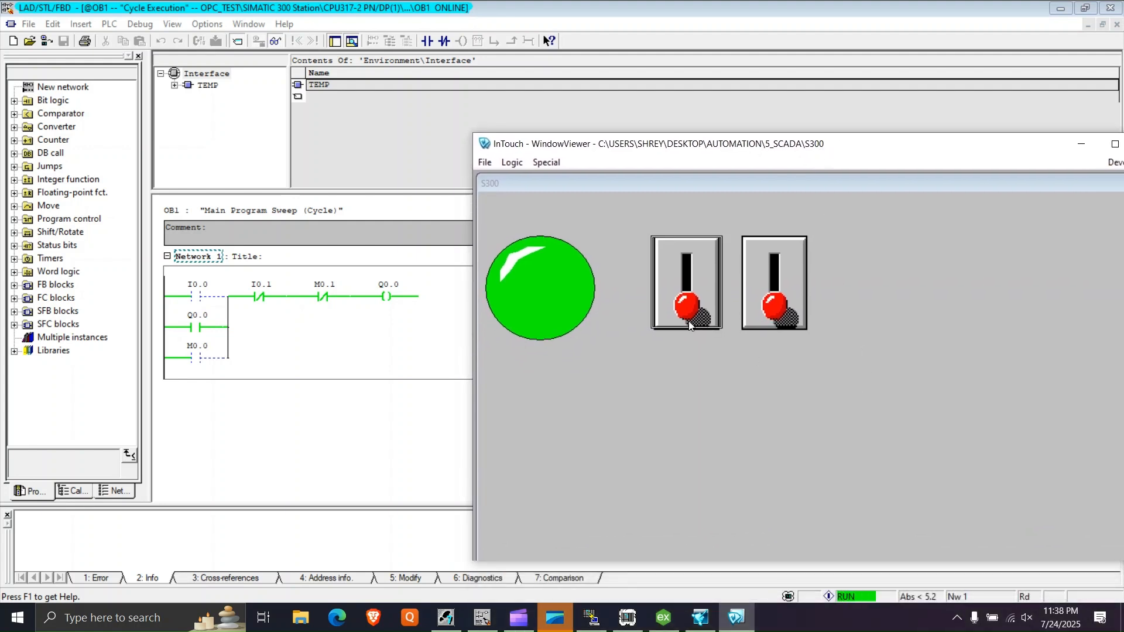
click(779, 300)
click(776, 292)
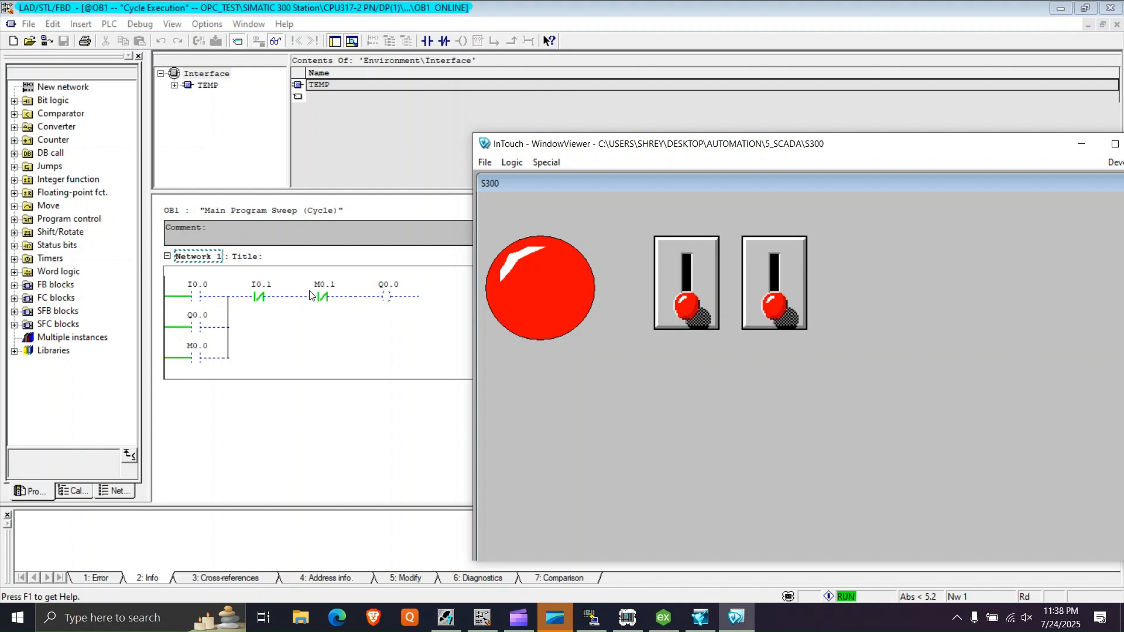
click(689, 308)
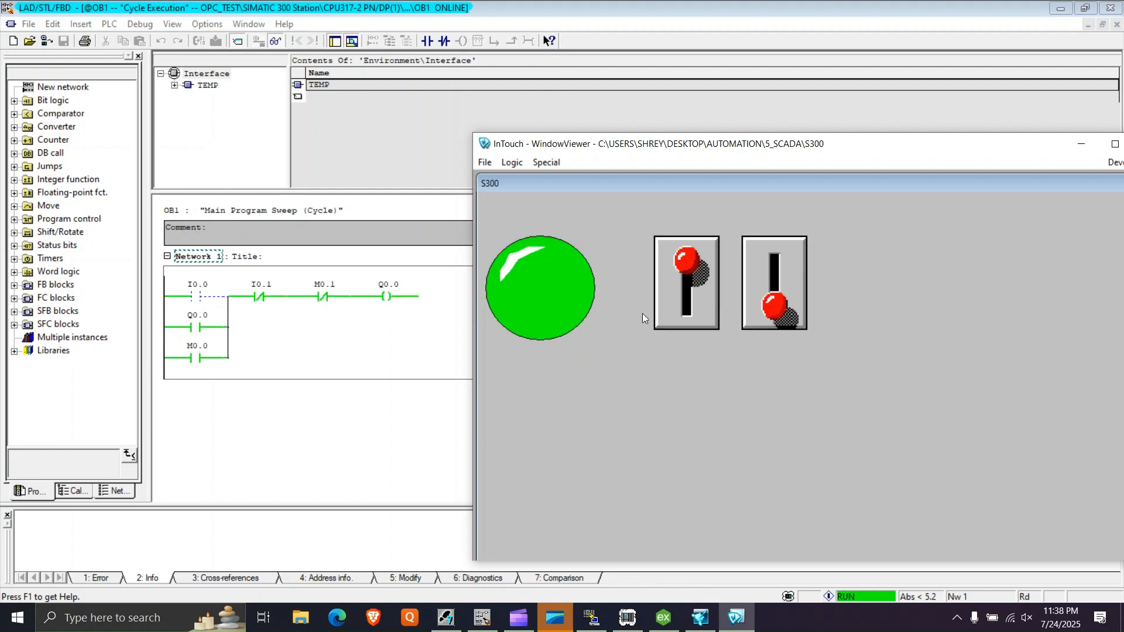
click(687, 304)
click(771, 310)
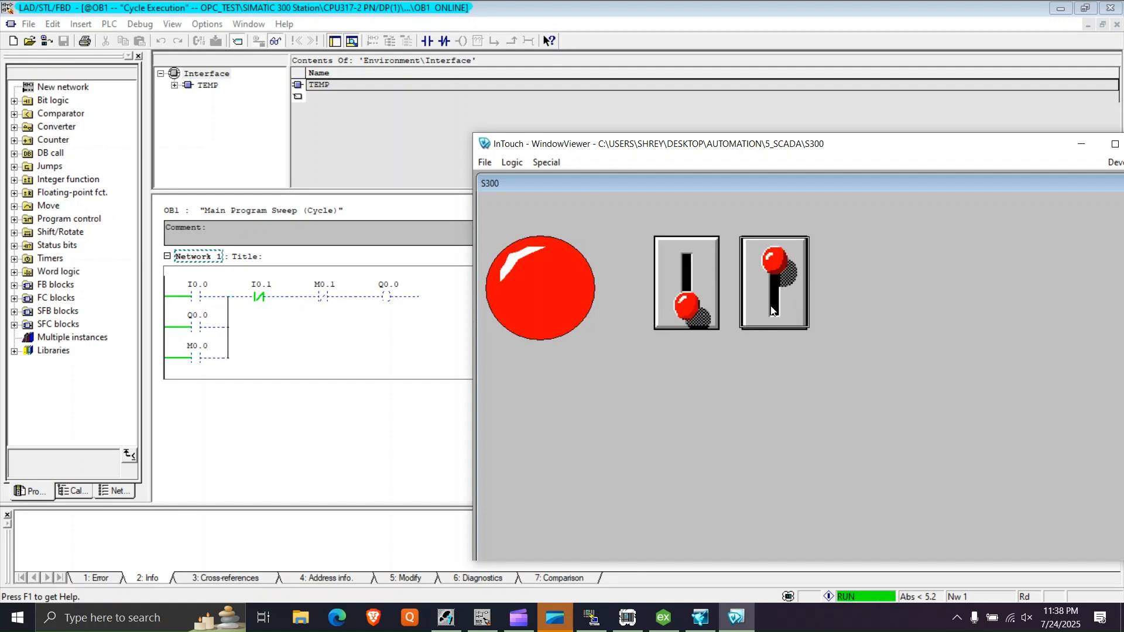
click(772, 310)
drag(857, 143, 527, 0)
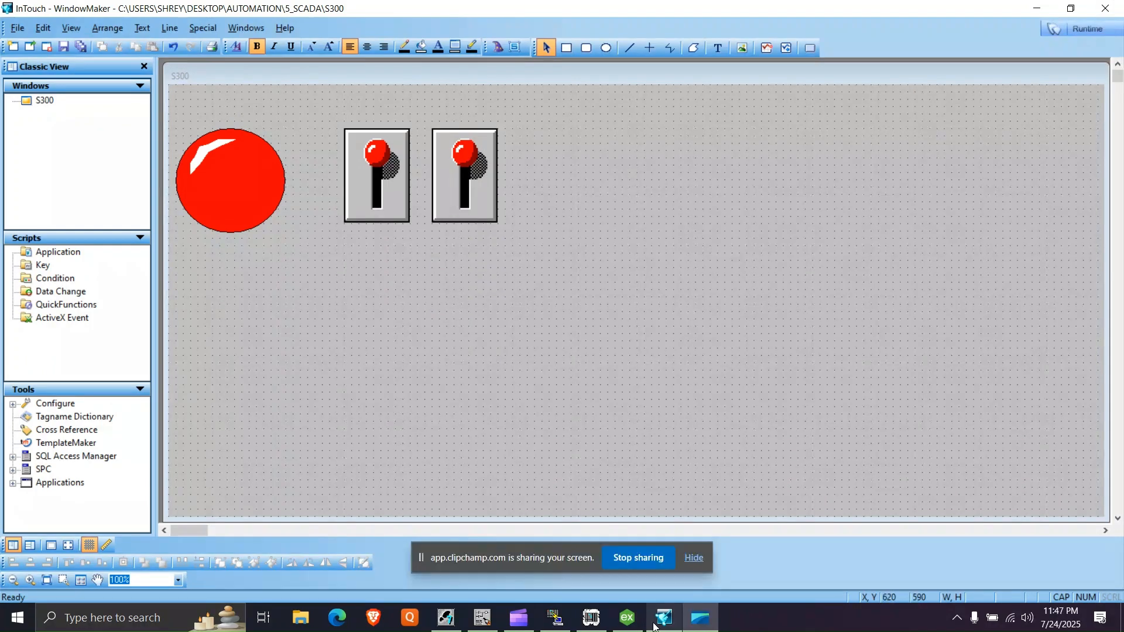
- Draw a button about 200 by 80 in the empty area below the light and switches, and place a duplicate beside it
click(694, 557)
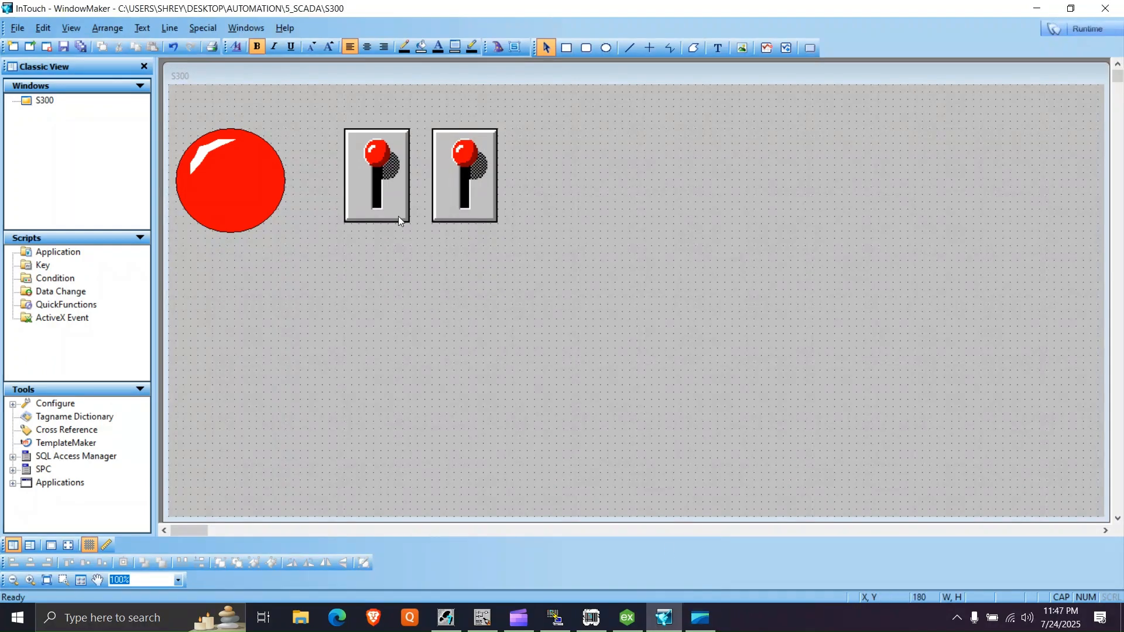
click(812, 47)
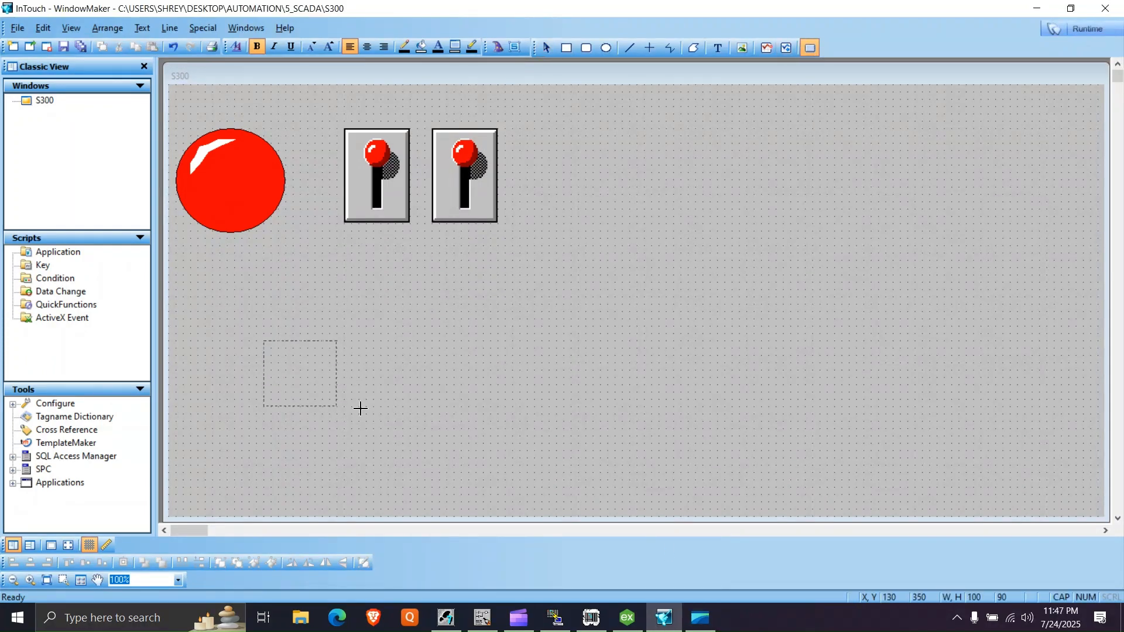
drag(360, 409, 406, 399)
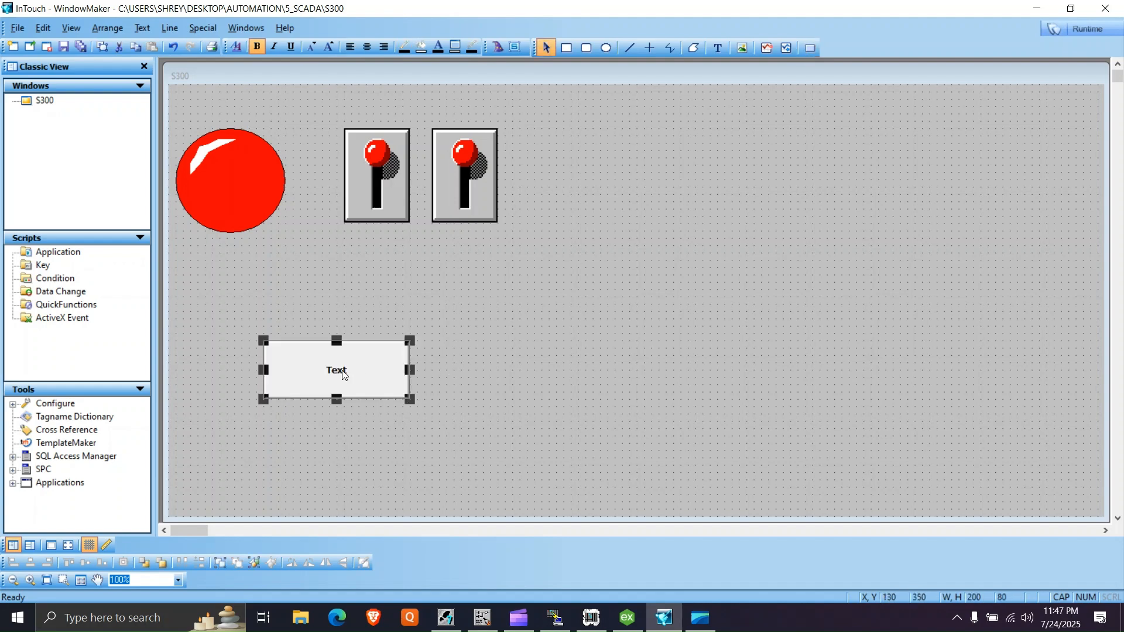
click(420, 361)
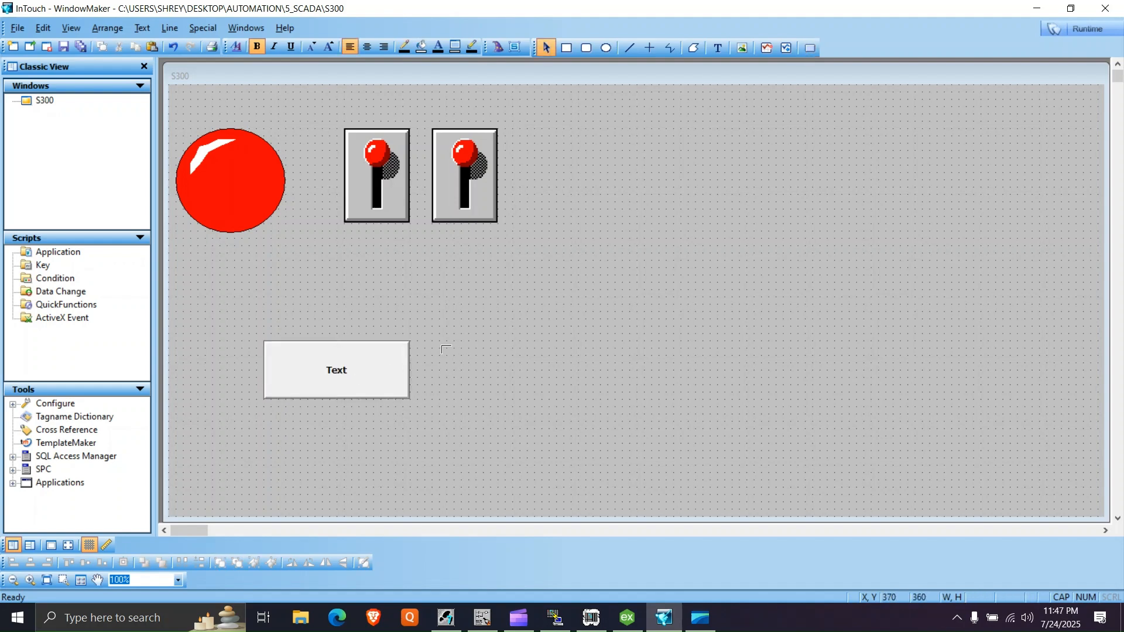
click(429, 349)
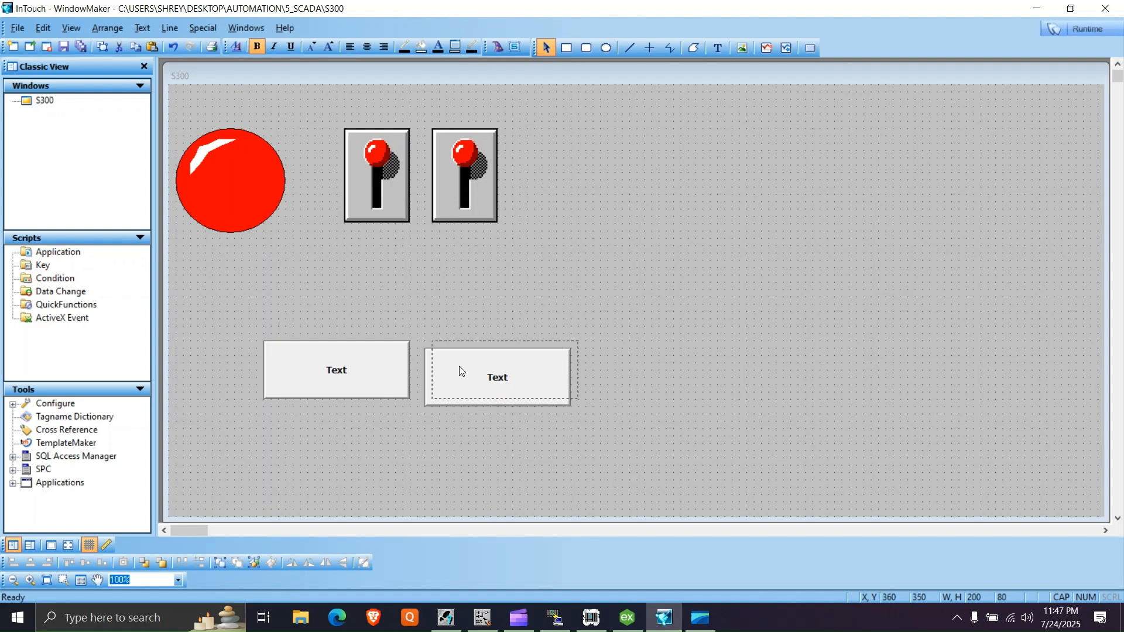
click(459, 366)
- Link the first button to the S1 tag as a Discrete Value pushbutton, check the tag's definition and accept the link
double_click(359, 384)
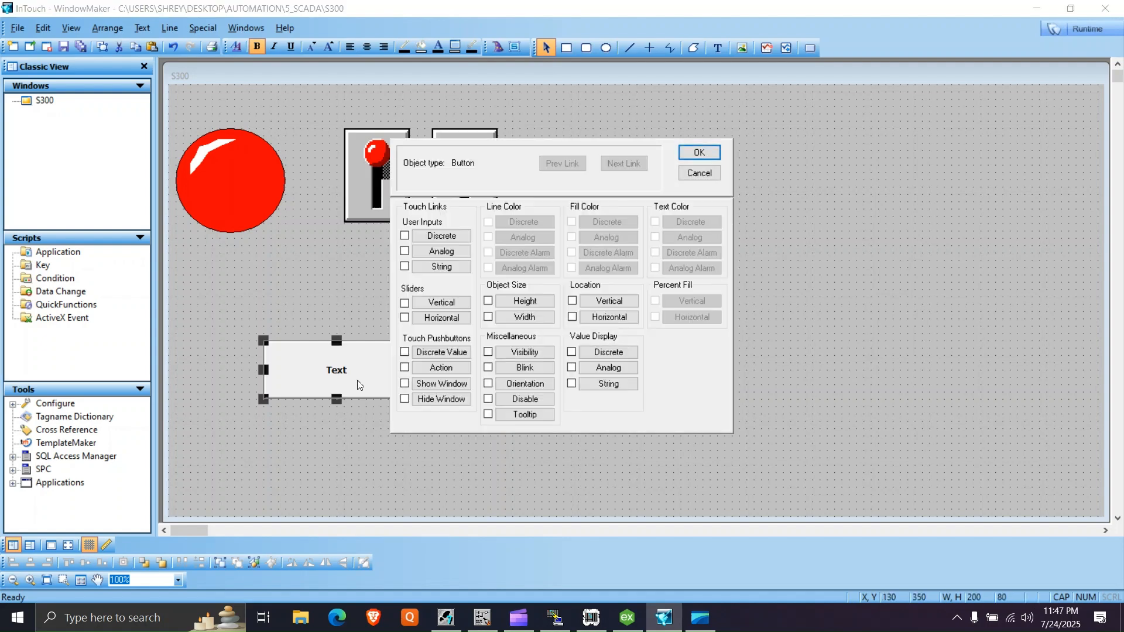
click(437, 352)
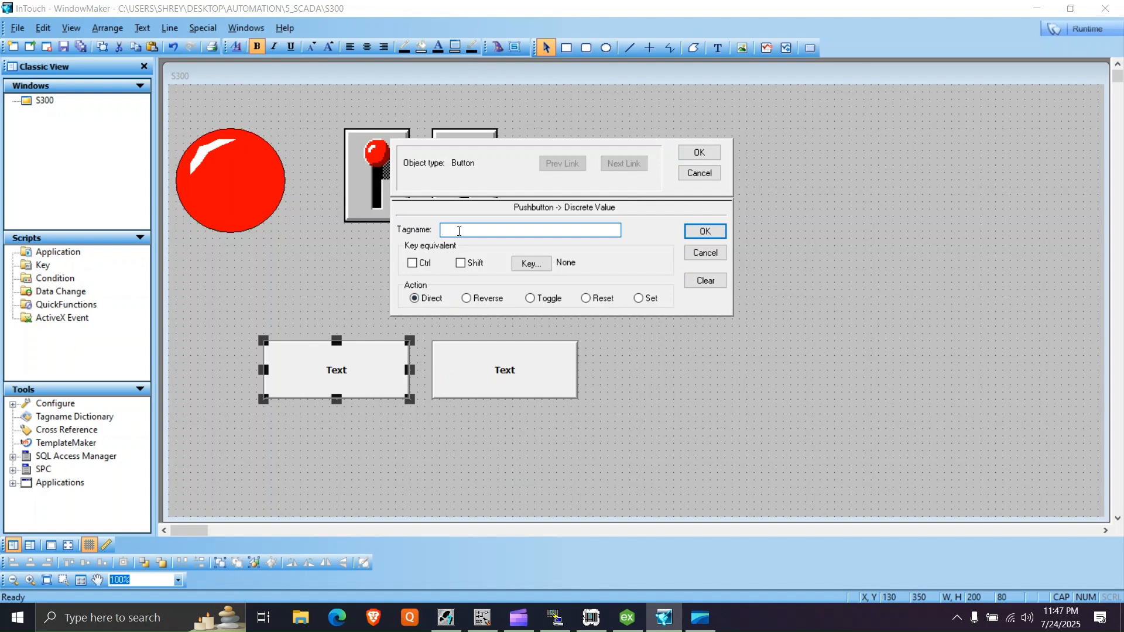
double_click(459, 231)
click(418, 257)
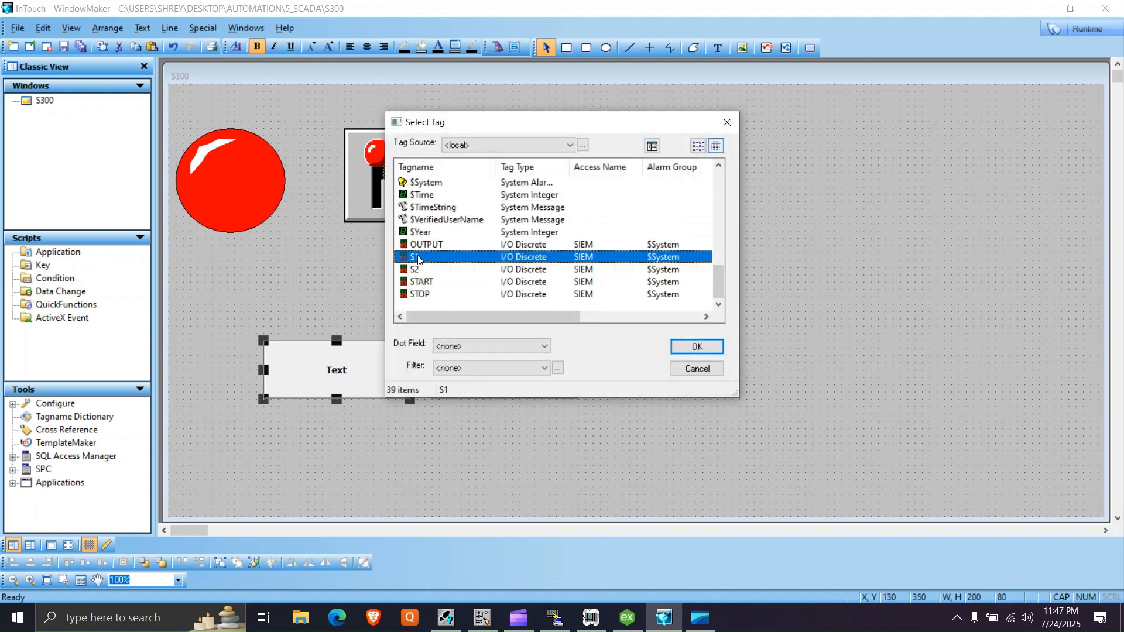
click(697, 347)
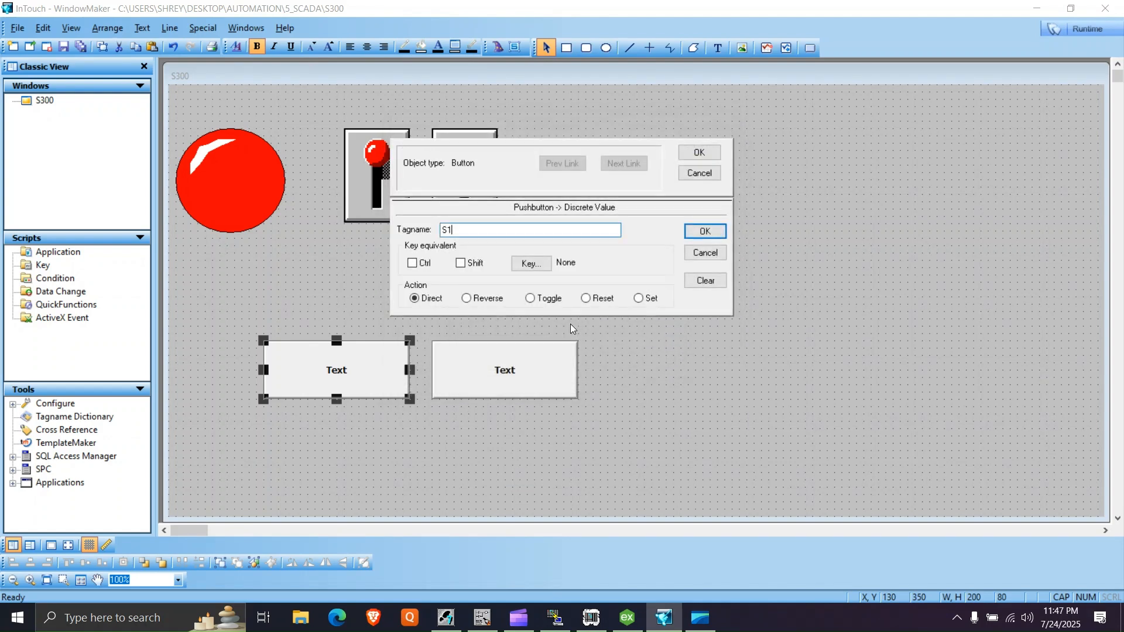
double_click(466, 229)
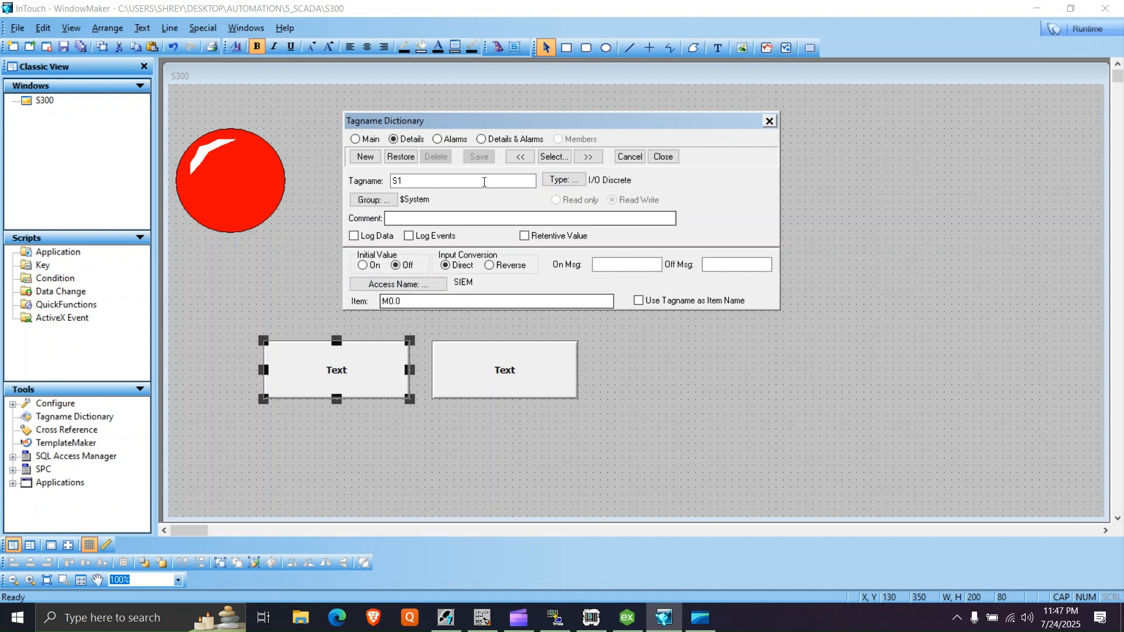
click(663, 158)
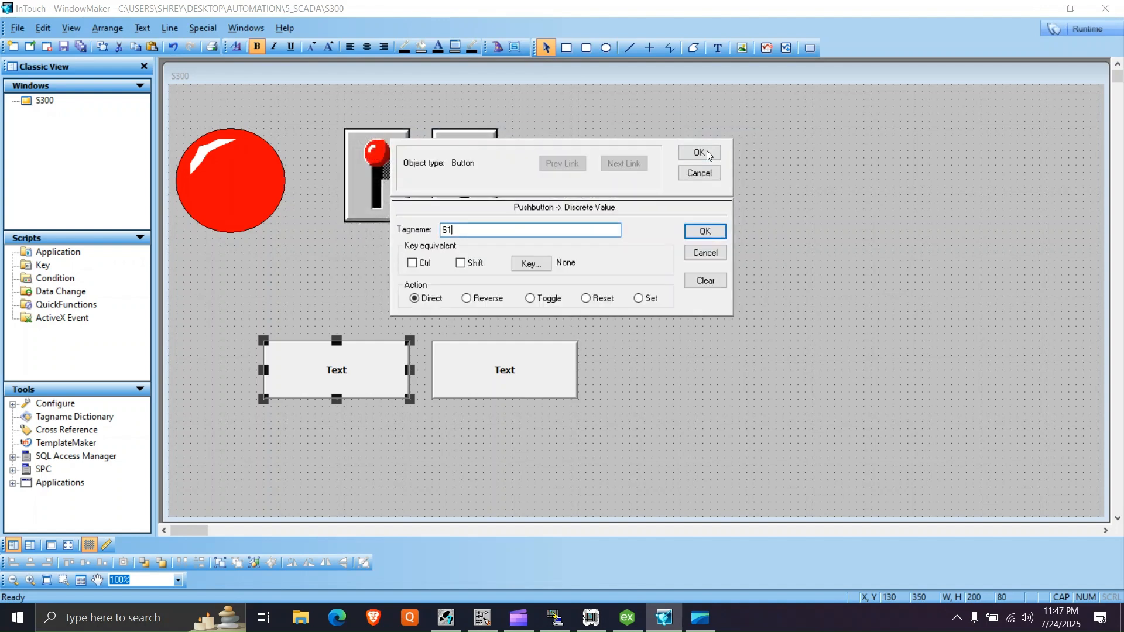
click(703, 151)
- Substitute the first button's text string with S1
right_click(371, 381)
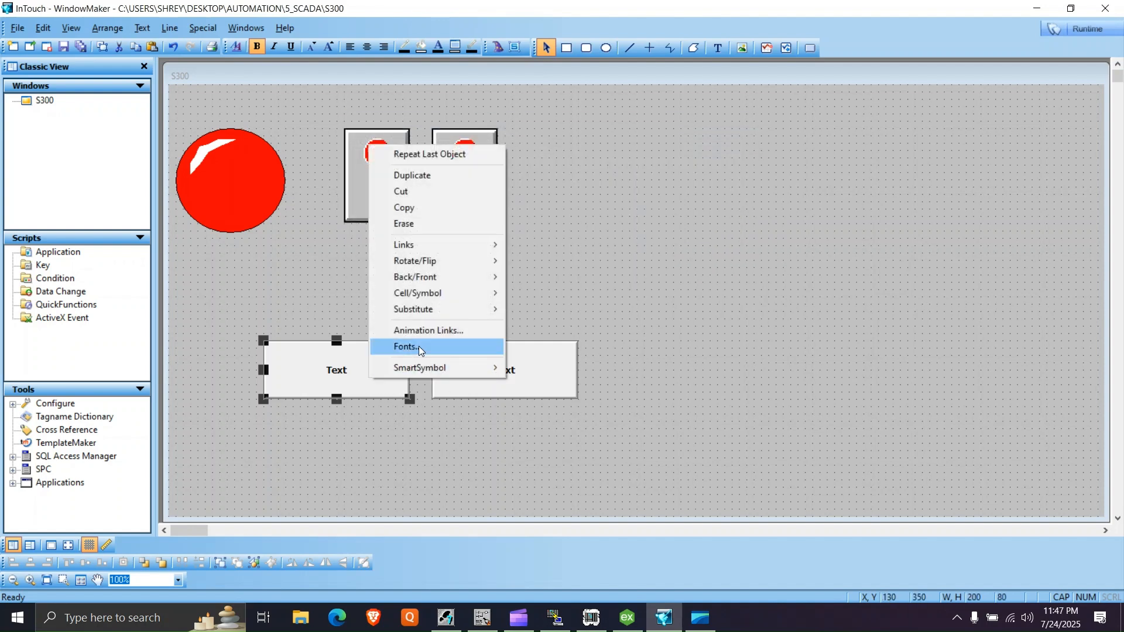
mouse_move(433, 310)
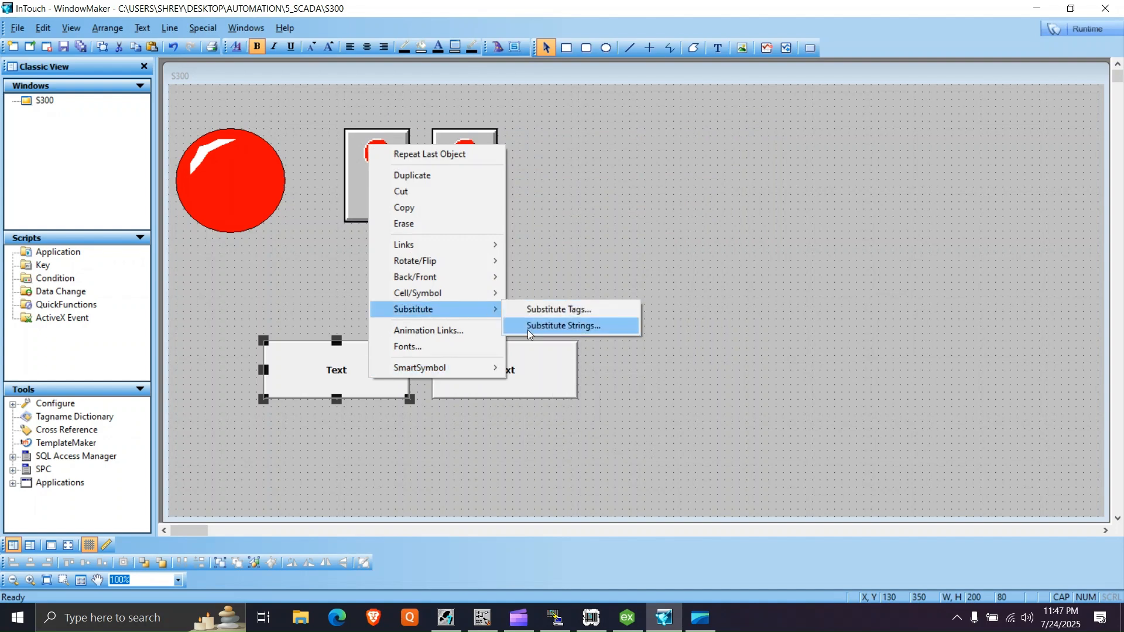
click(556, 323)
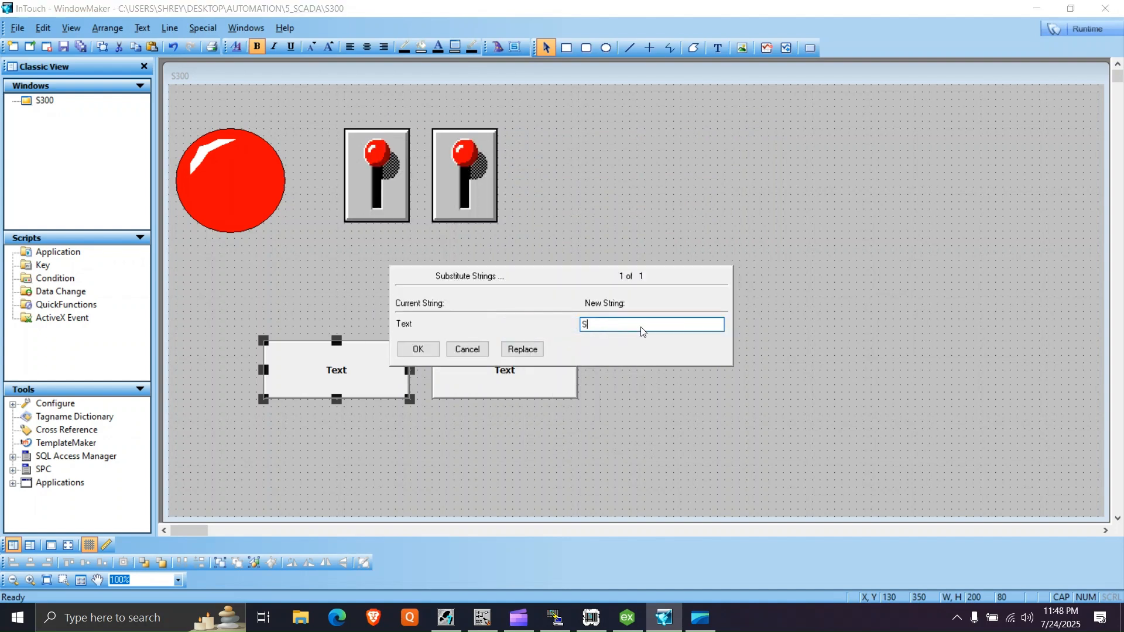
key(Return)
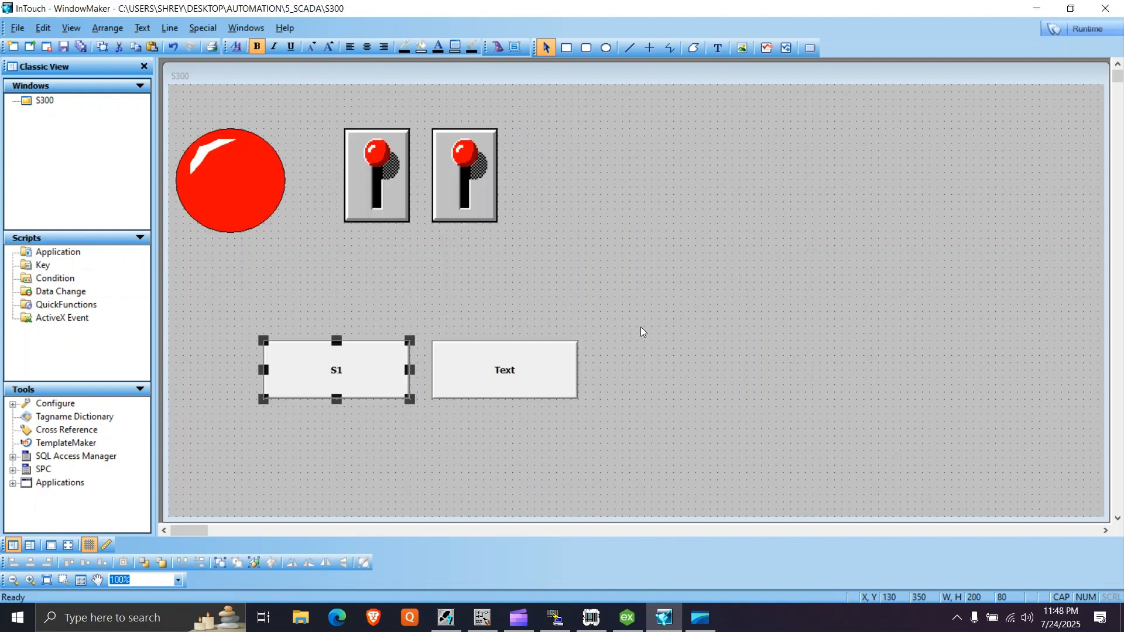
- Link the second button to the S2 tag as a Discrete Value pushbutton with Direct action and accept the link
click(536, 370)
right_click(534, 371)
click(512, 375)
double_click(511, 373)
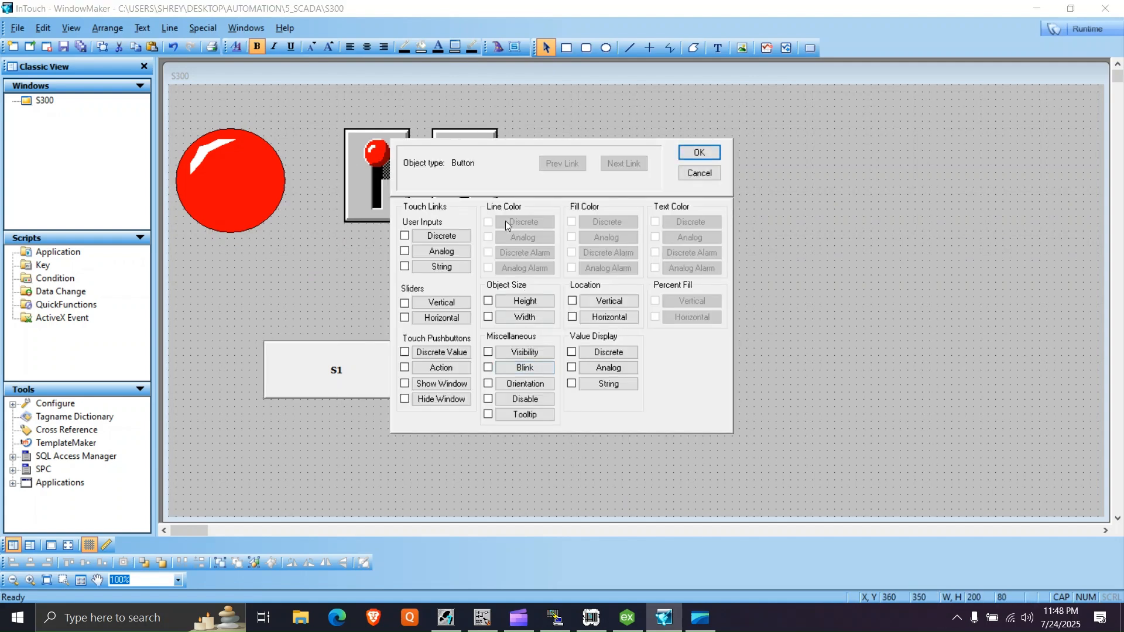
click(437, 353)
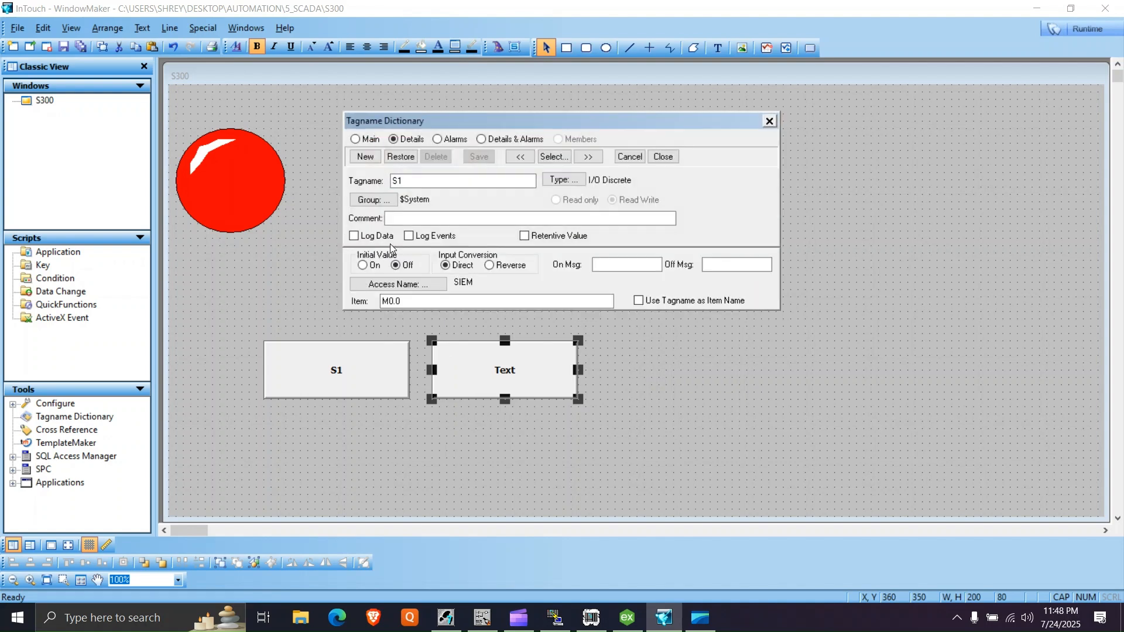
key(s)
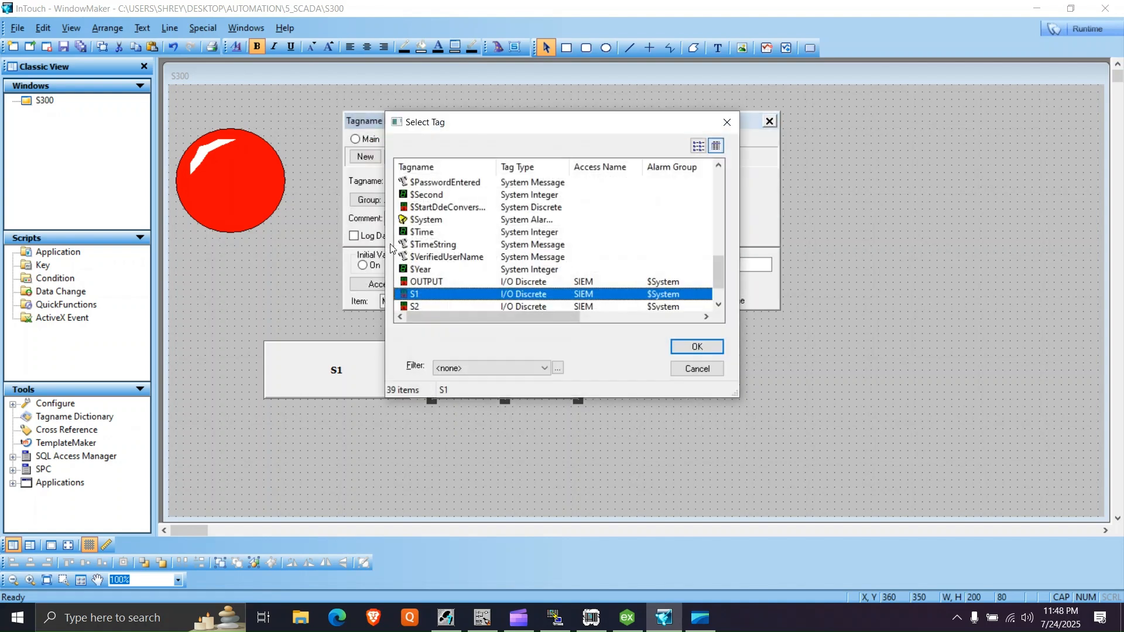
click(437, 305)
scroll(505, 273, down, 1)
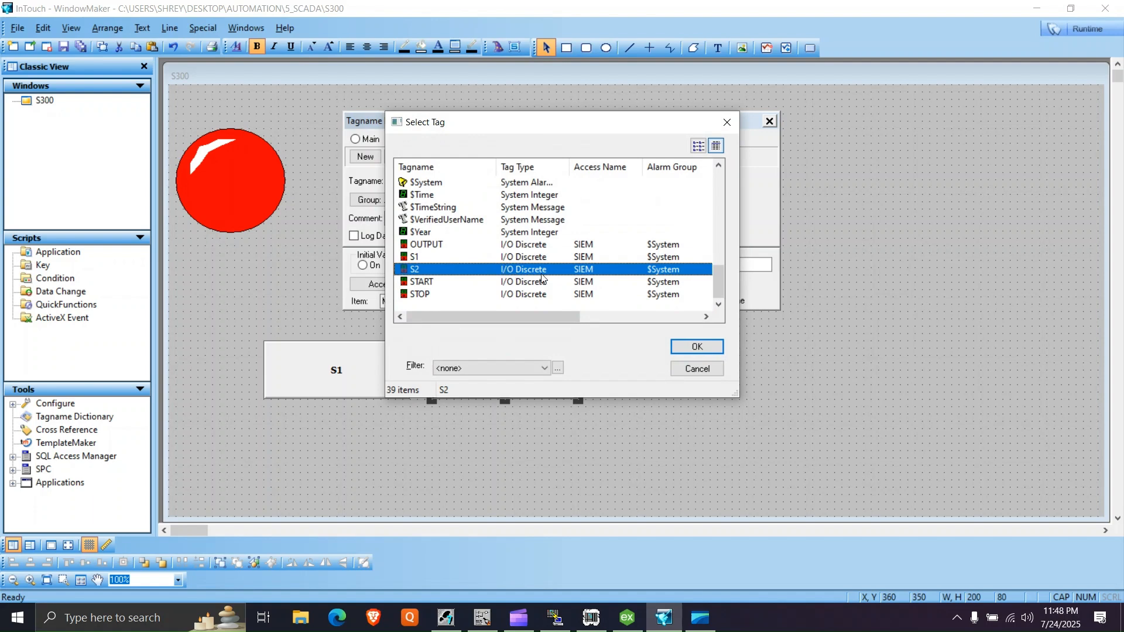
click(690, 345)
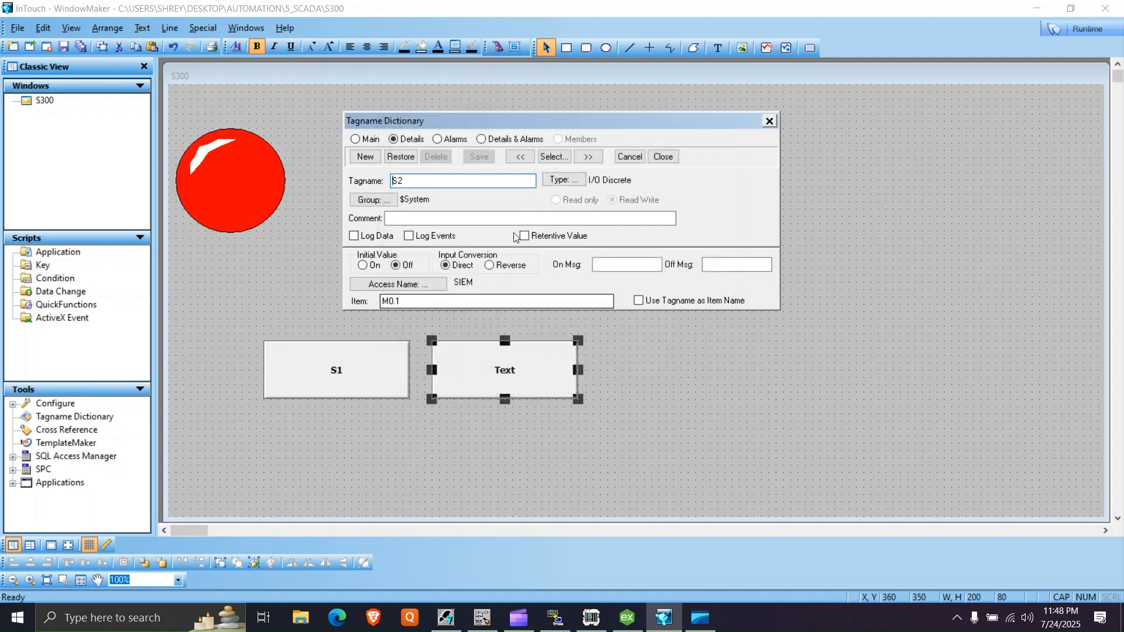
click(664, 157)
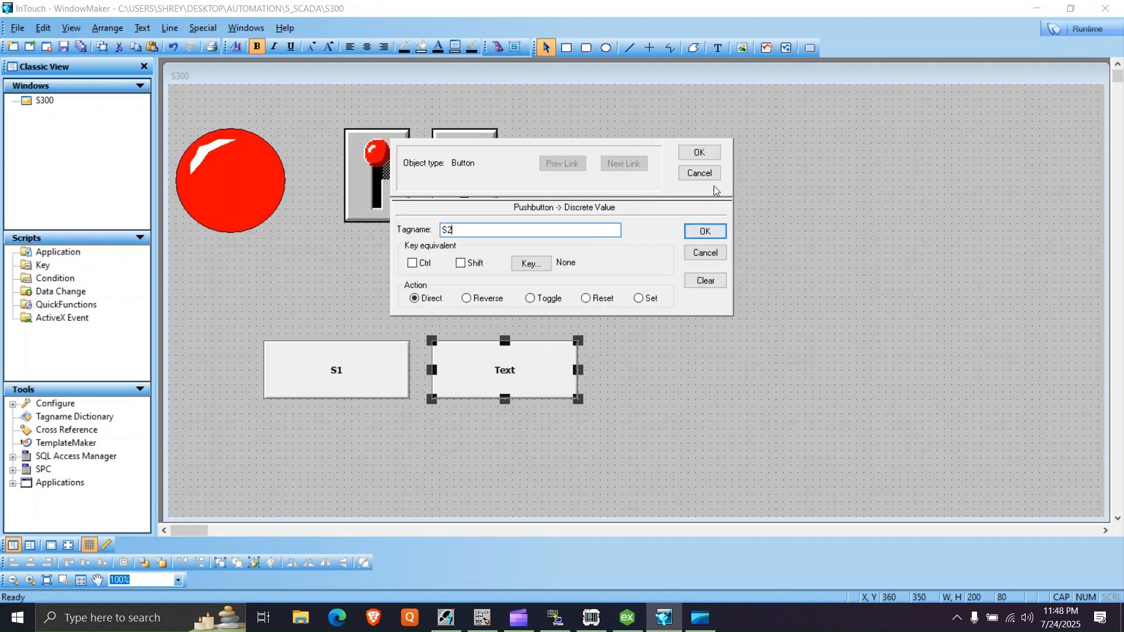
click(710, 153)
- Substitute the second button's text string with S2
right_click(495, 356)
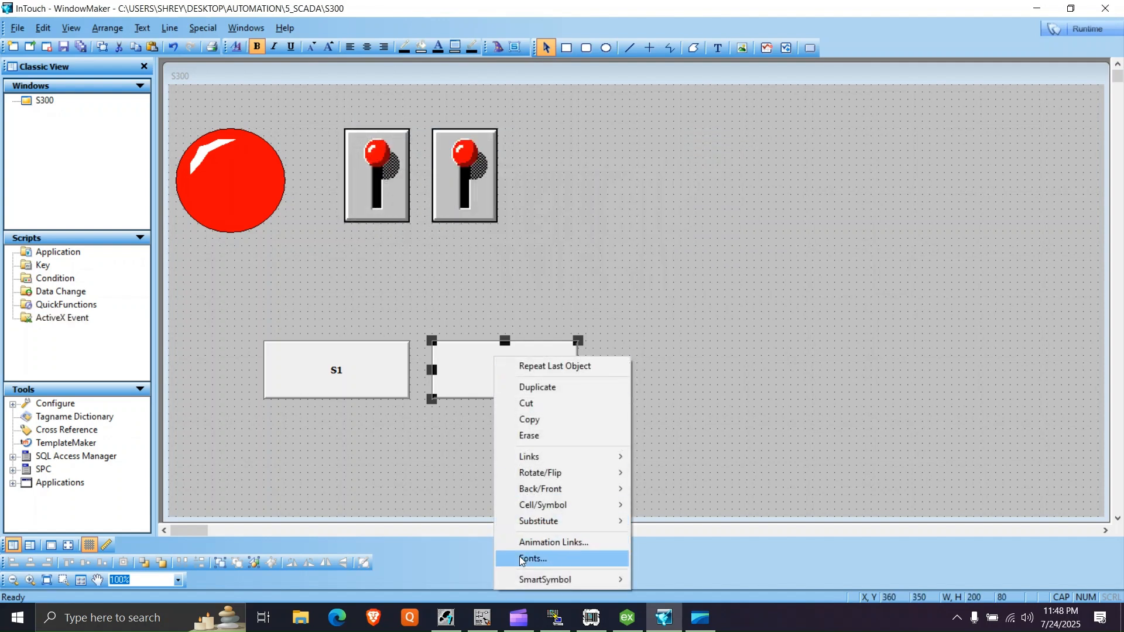
mouse_move(547, 521)
click(668, 534)
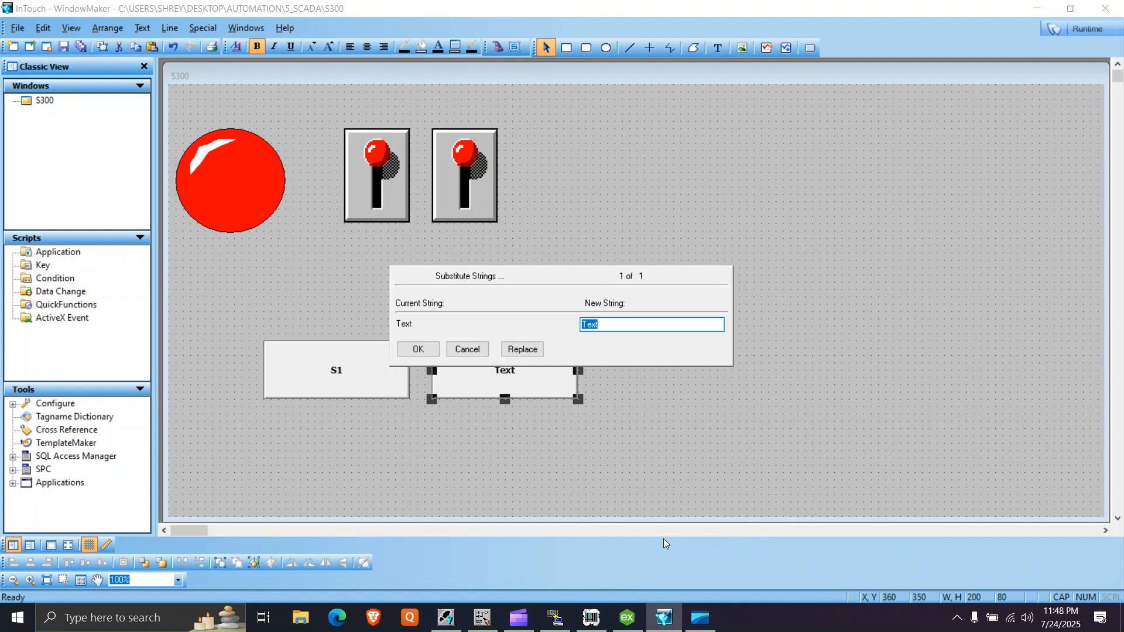
click(427, 354)
- Start the runtime of the S300 application, dismissing the missing licence notice and accepting demo mode
click(1087, 29)
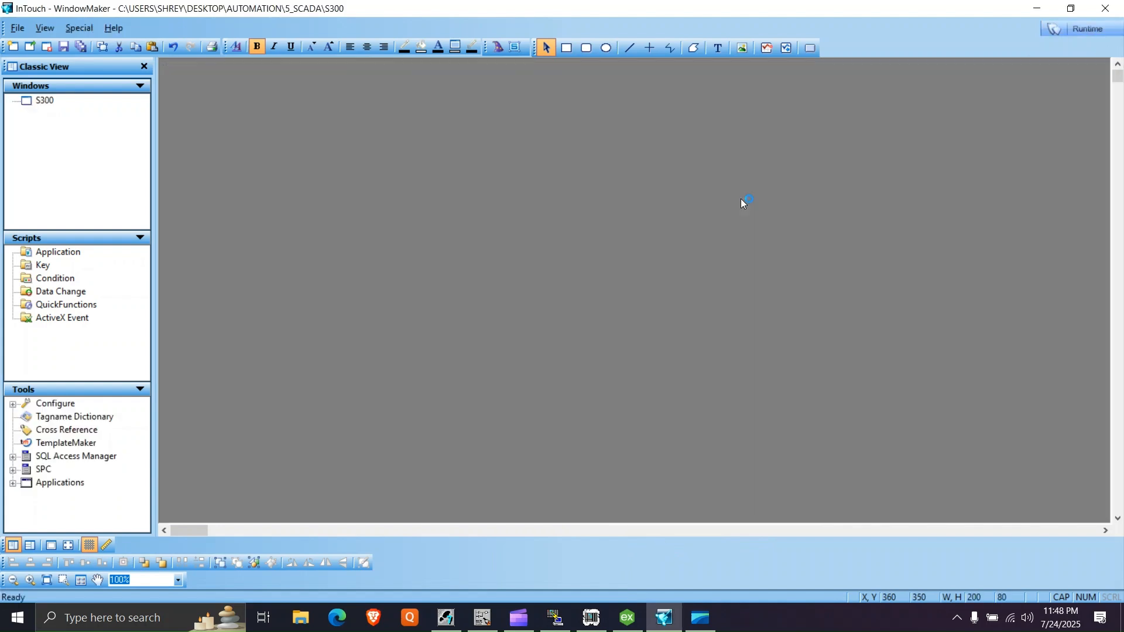
key(XF86AudioMute)
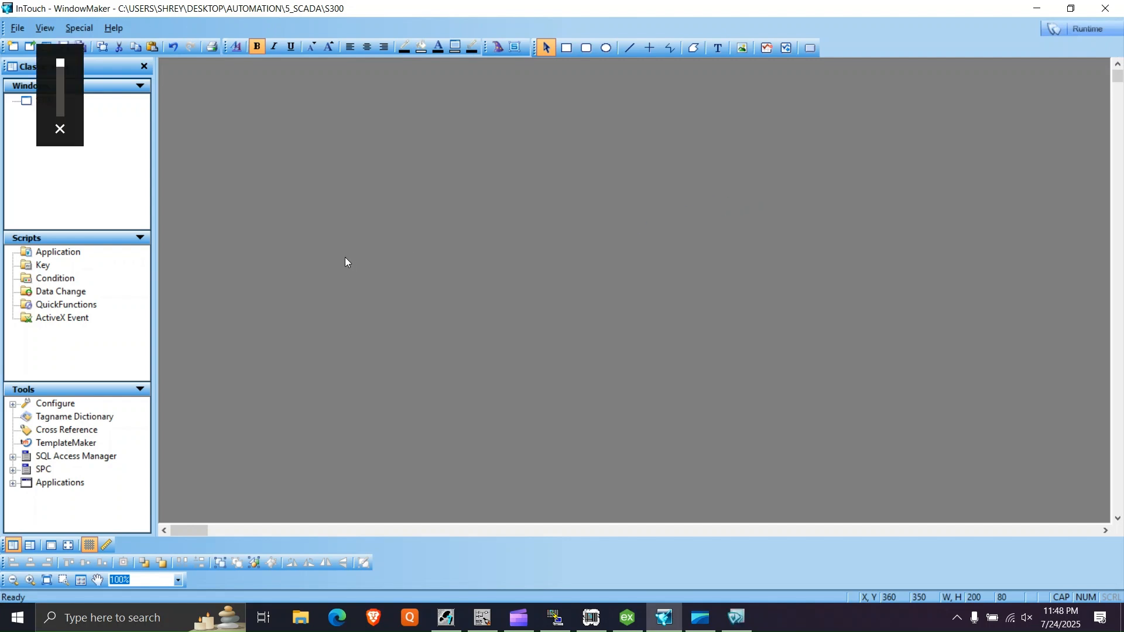
double_click(28, 102)
click(1063, 31)
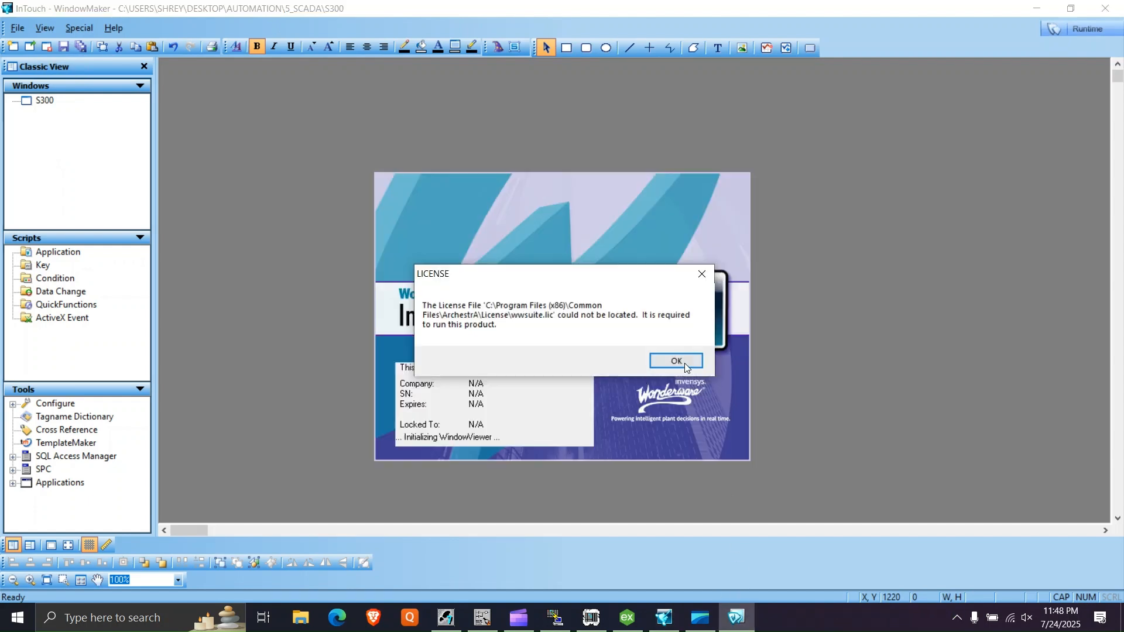
click(677, 360)
click(679, 359)
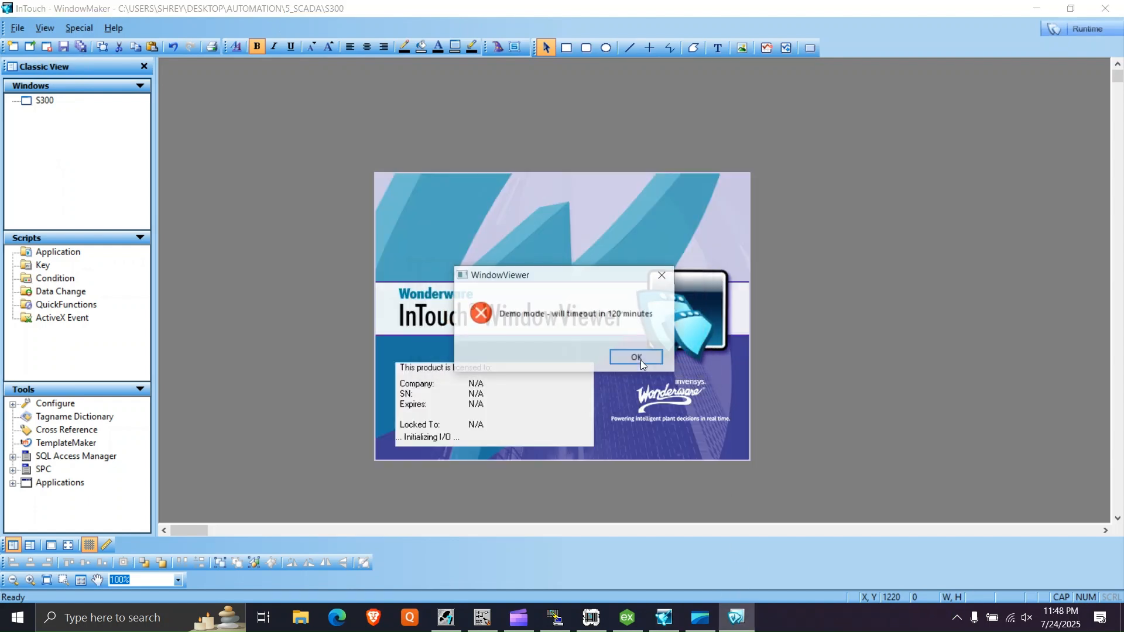
click(637, 357)
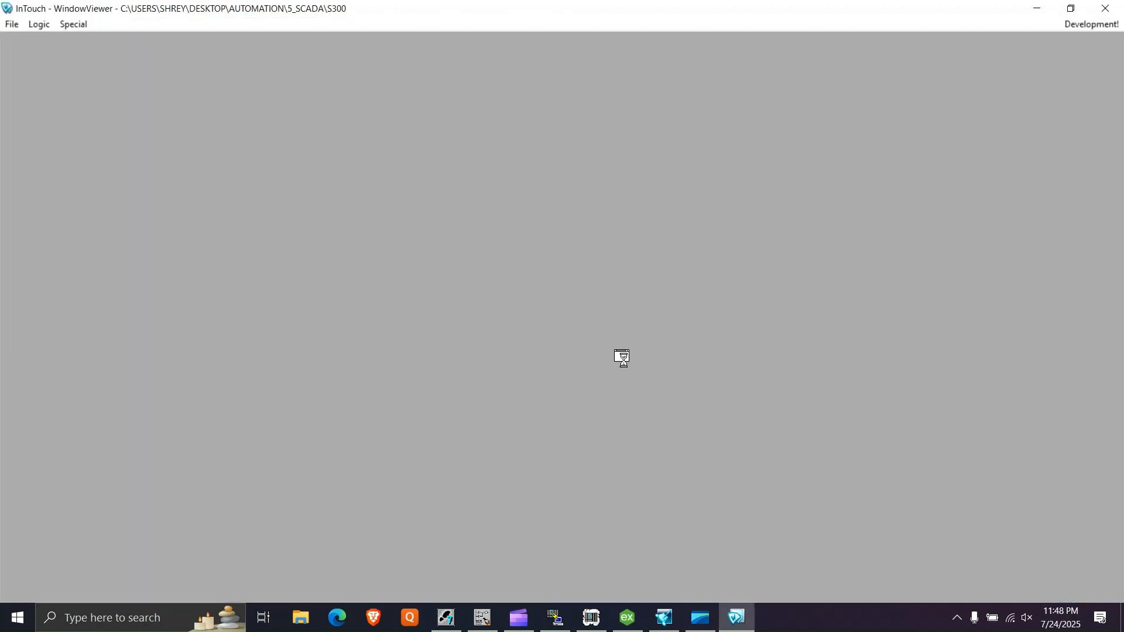
click(150, 329)
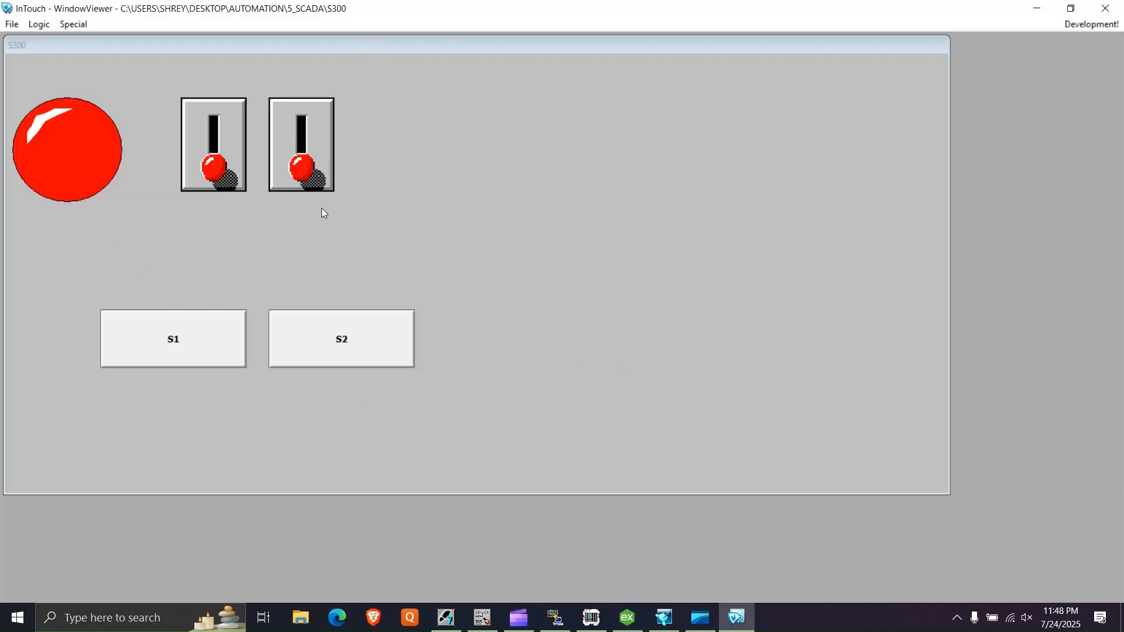
- Place the runtime window beside the online ladder and test the latching with the S1 and S2 pushbuttons and the two switches
click(446, 618)
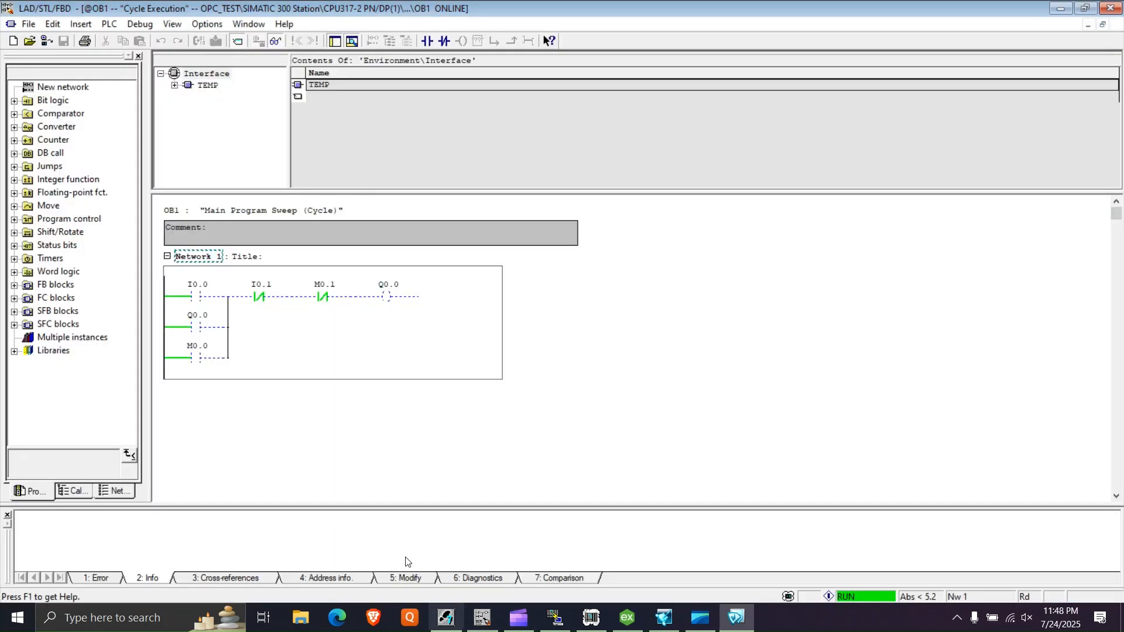
click(727, 624)
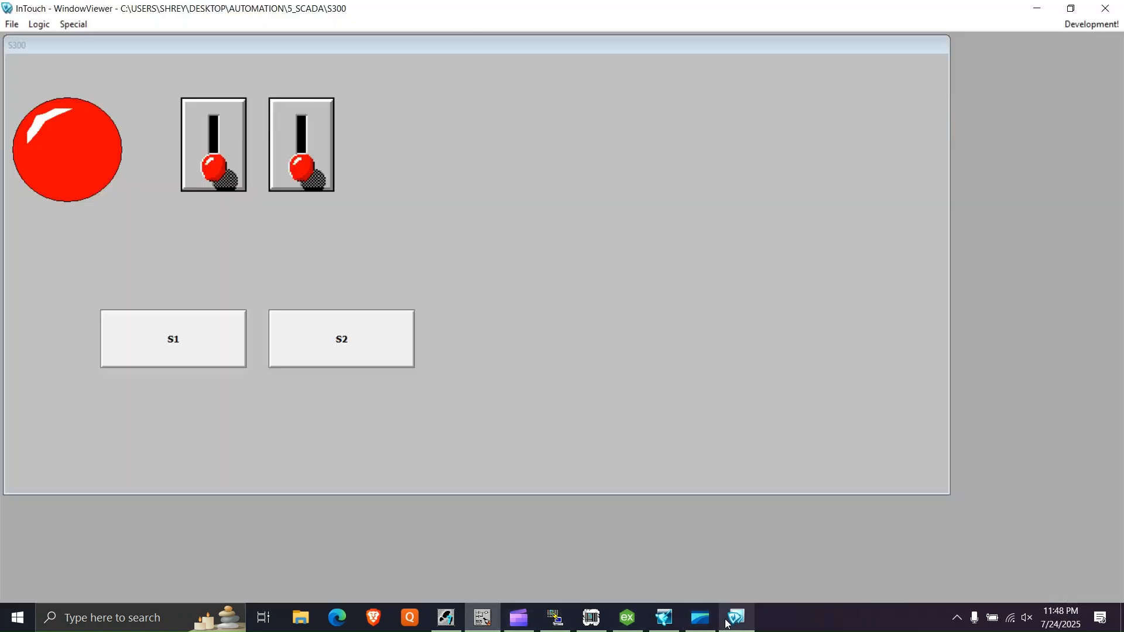
drag(319, 8, 777, 92)
click(646, 420)
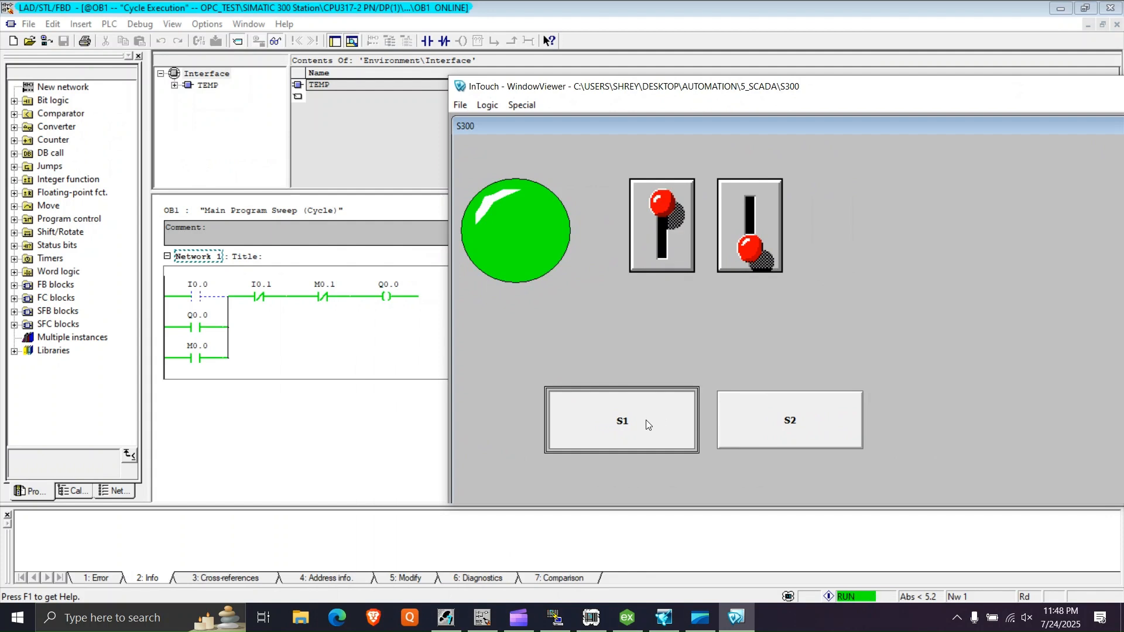
click(736, 408)
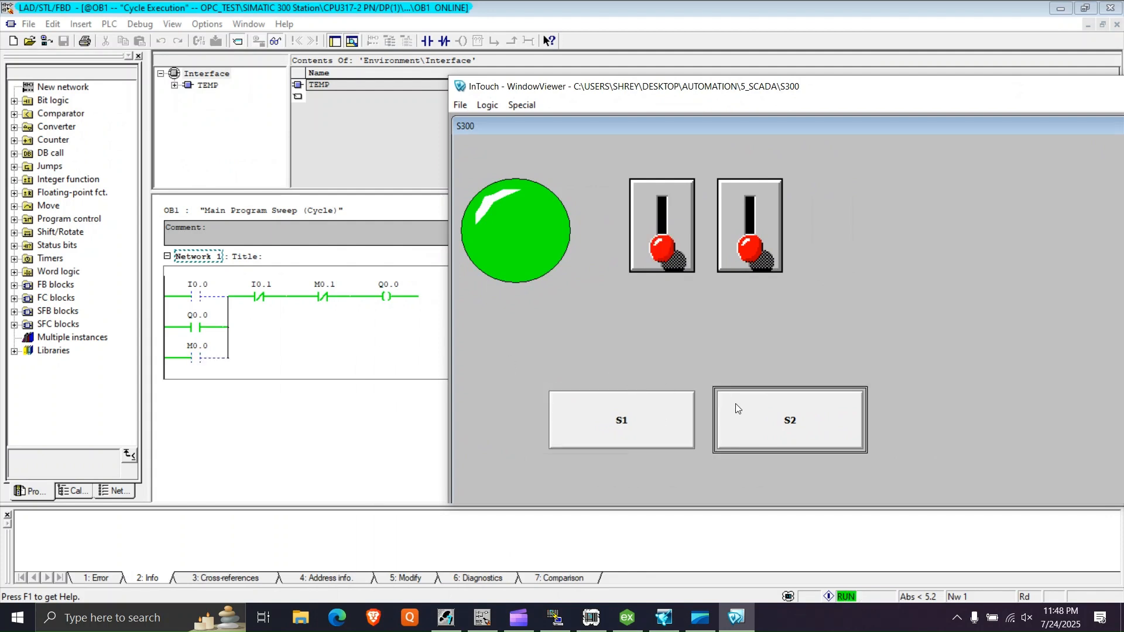
click(655, 230)
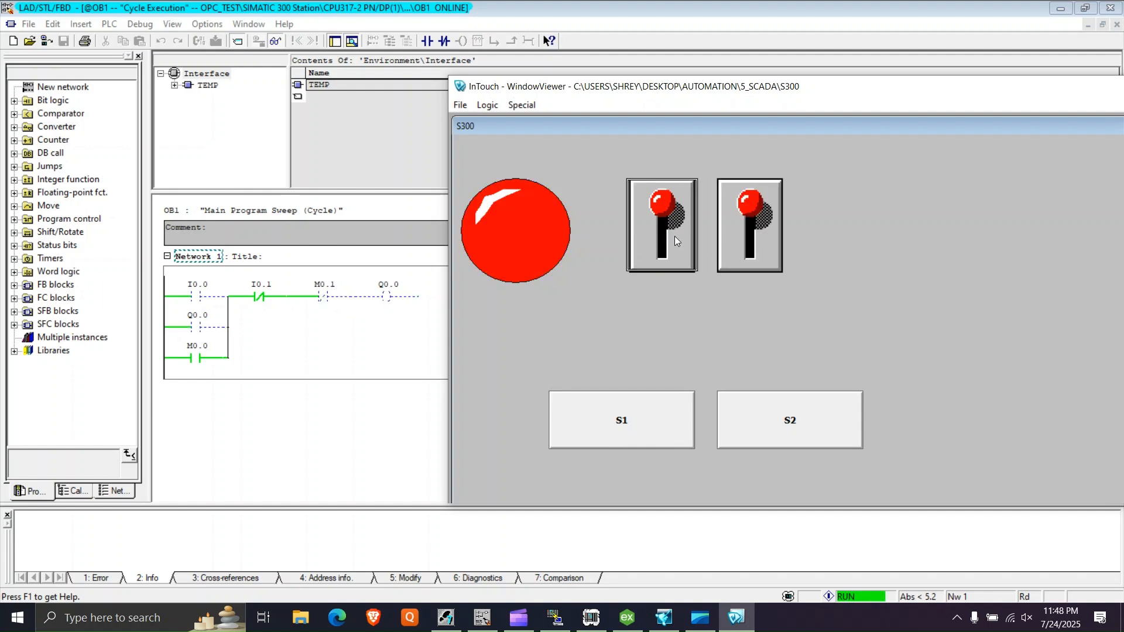
click(675, 237)
click(762, 246)
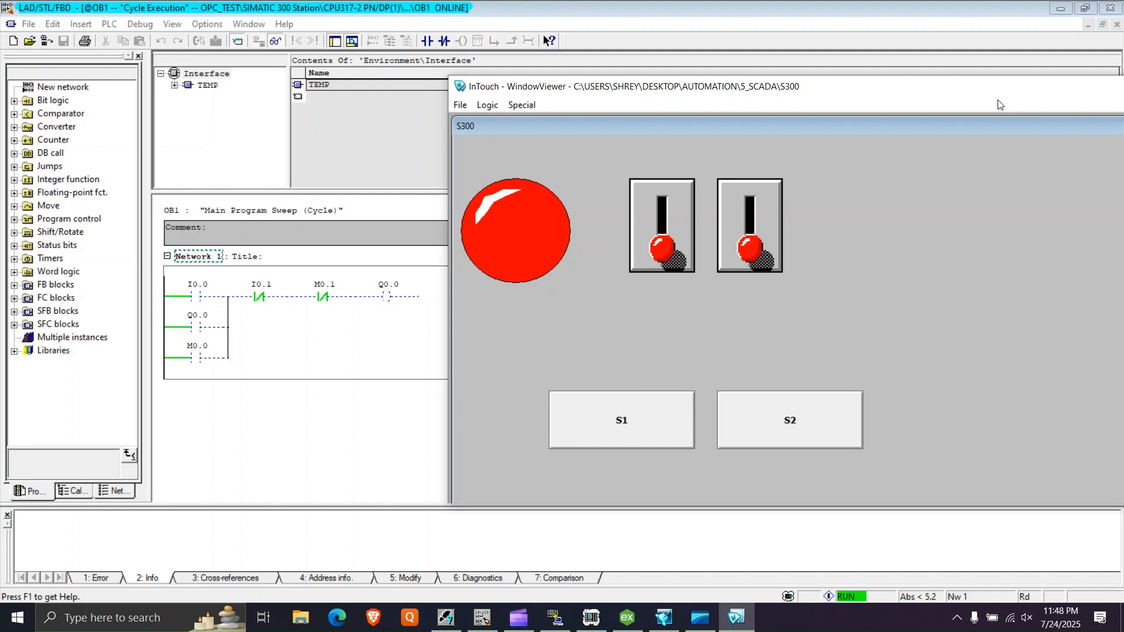
- Maximize the runtime window, return to development mode and check the S1 button's animation links
double_click(784, 101)
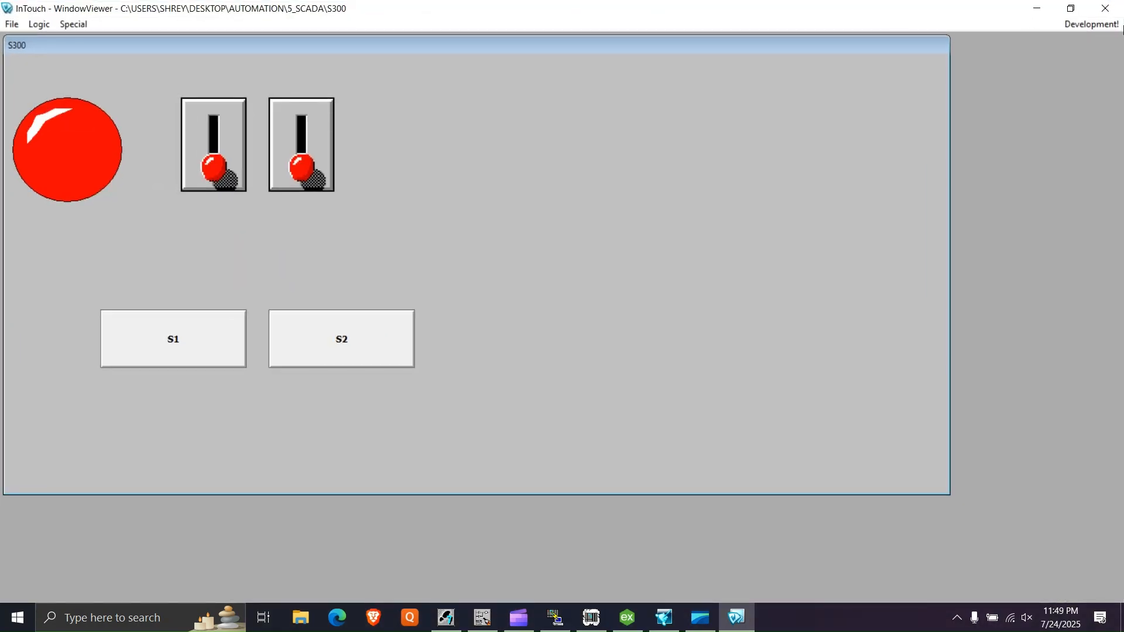
click(1122, 26)
click(314, 367)
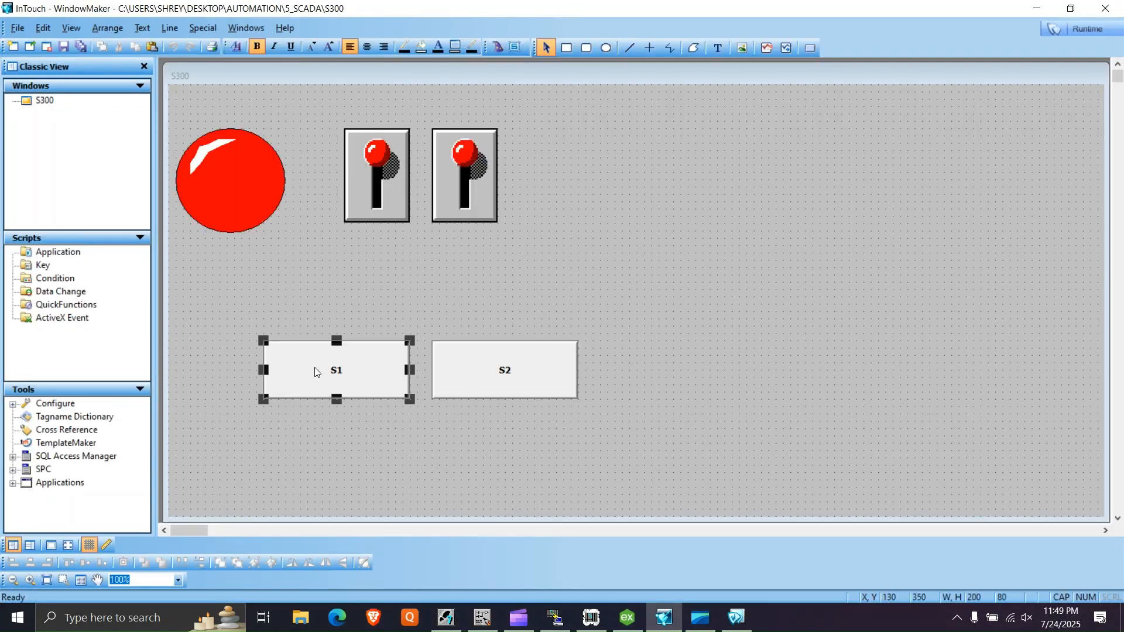
double_click(314, 368)
click(698, 157)
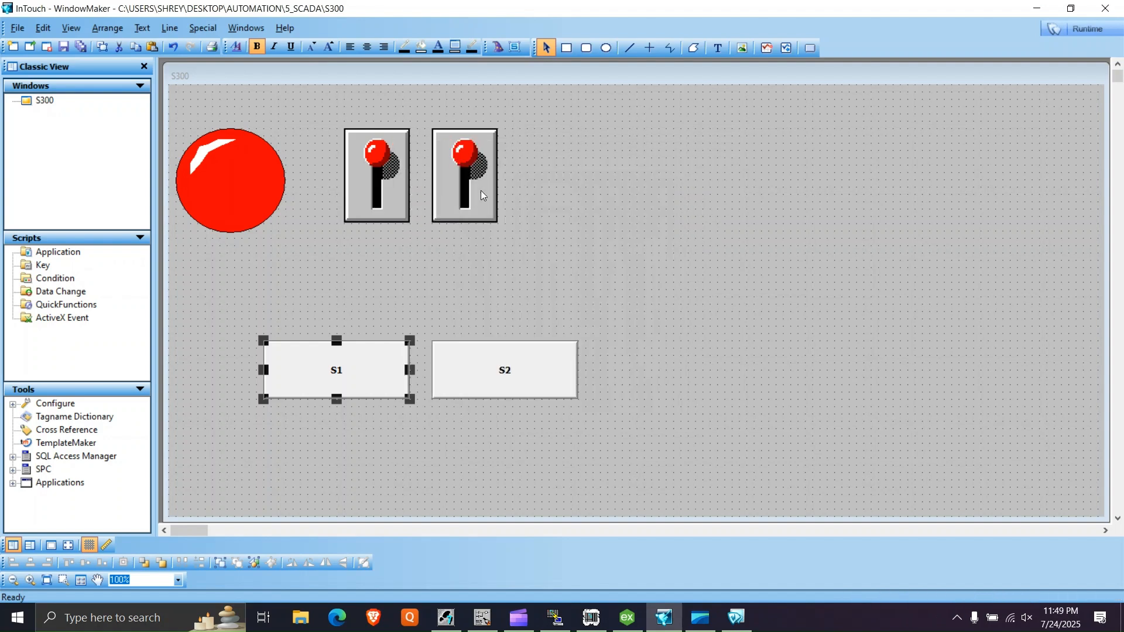
- Check the definition of the START tag assigned to the first switch and leave its wizard without changes
drag(469, 197, 462, 198)
click(374, 208)
double_click(517, 316)
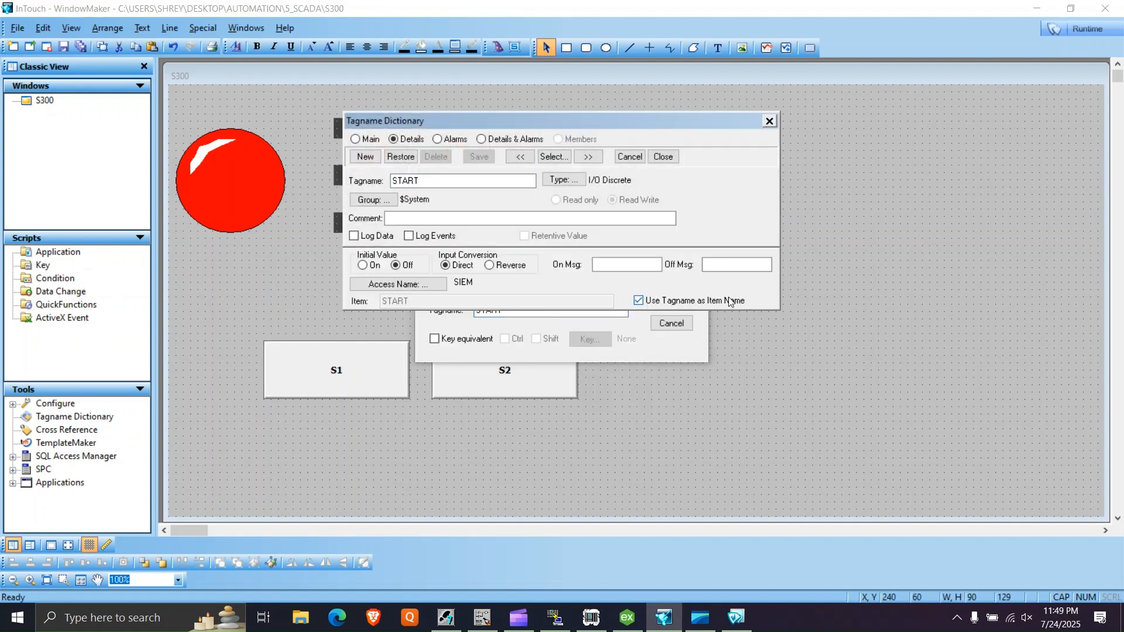
click(770, 121)
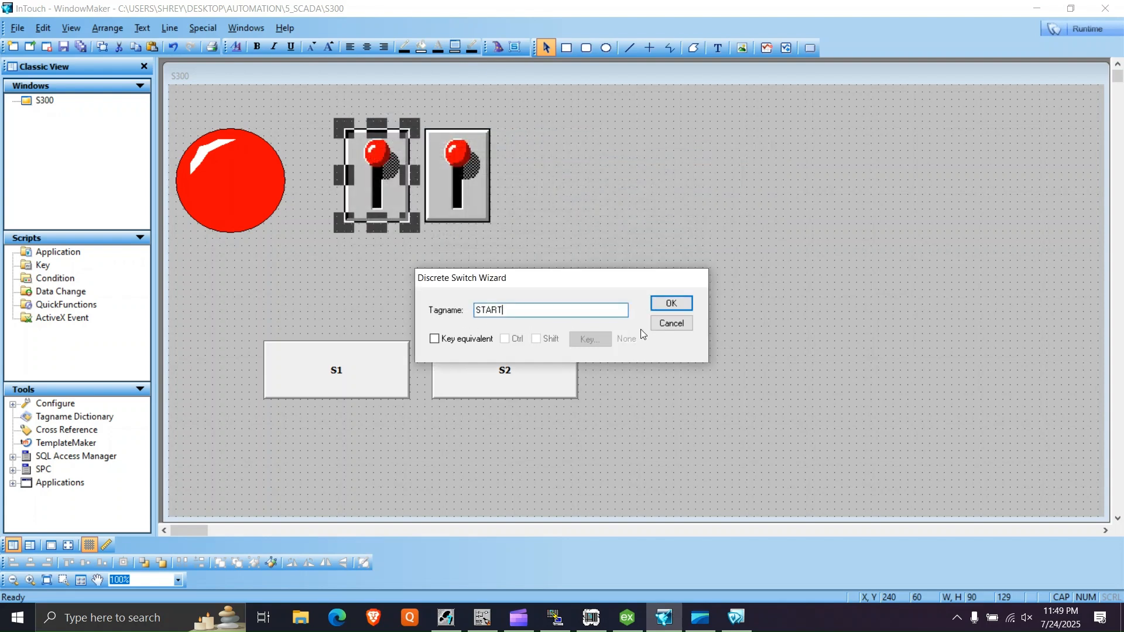
click(671, 323)
- Check the item address of the S1 tag behind the first button's Discrete Value pushbutton link and close the link settings
double_click(329, 391)
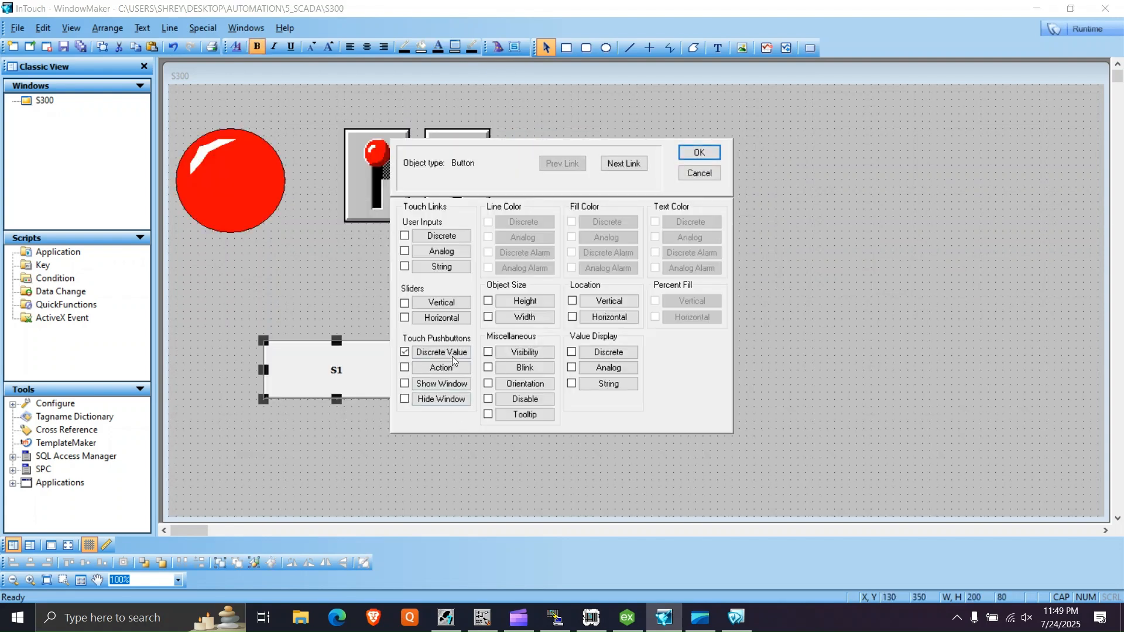
click(442, 352)
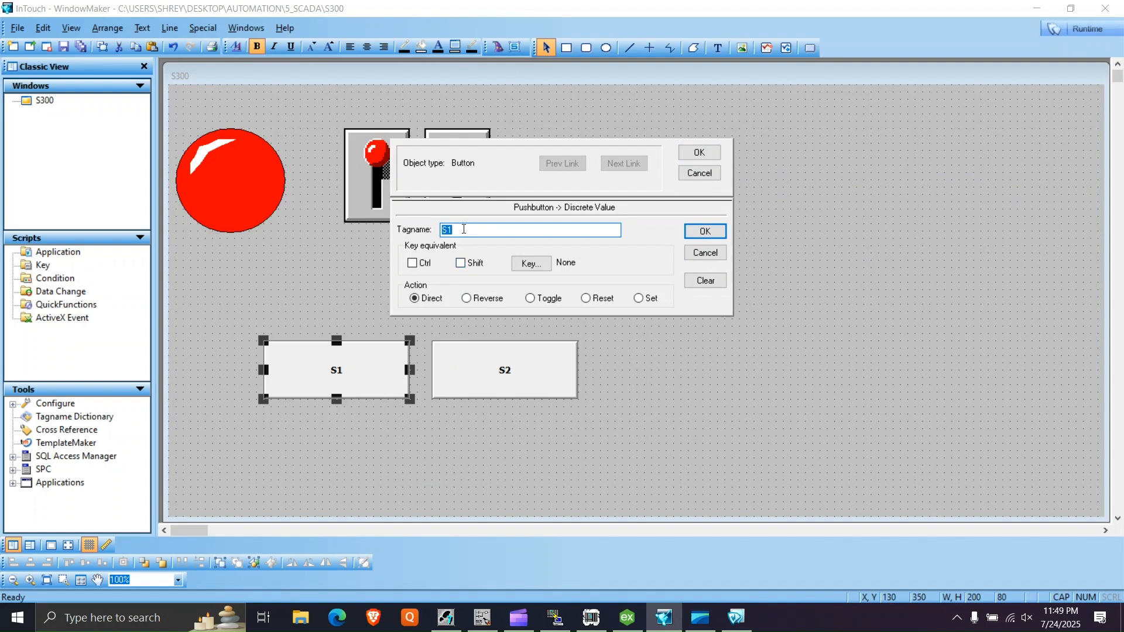
double_click(463, 229)
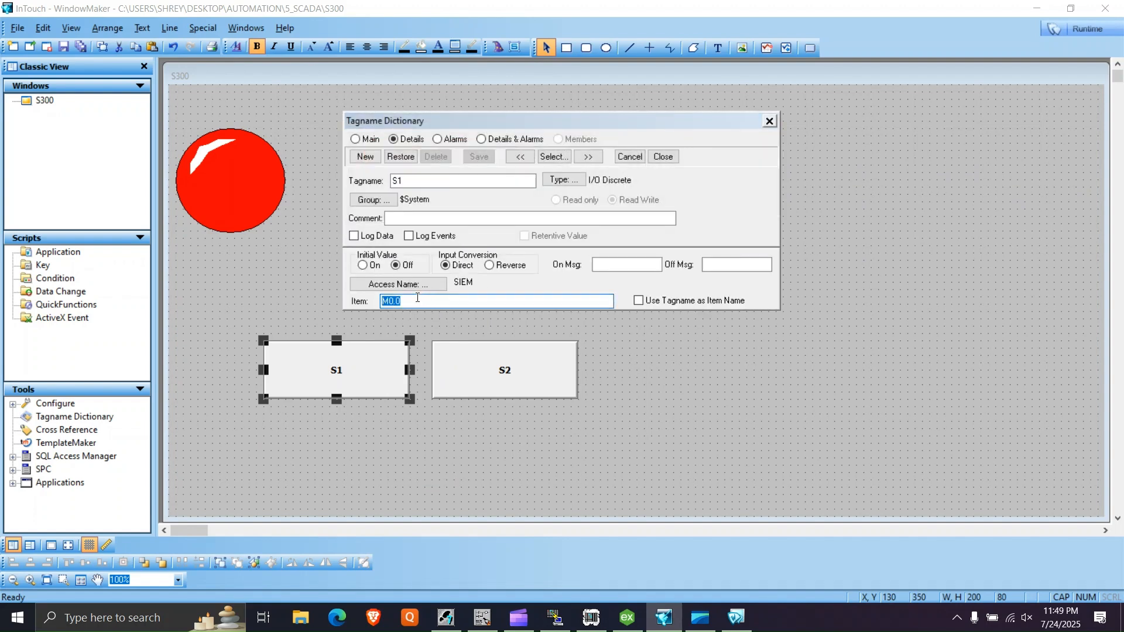
click(770, 121)
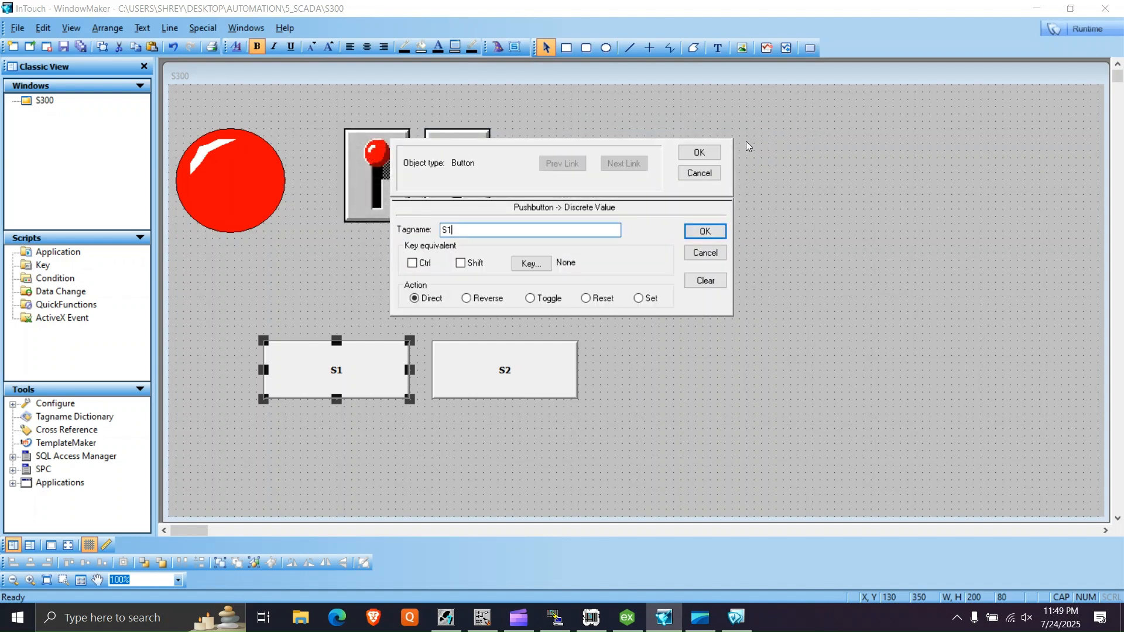
click(701, 153)
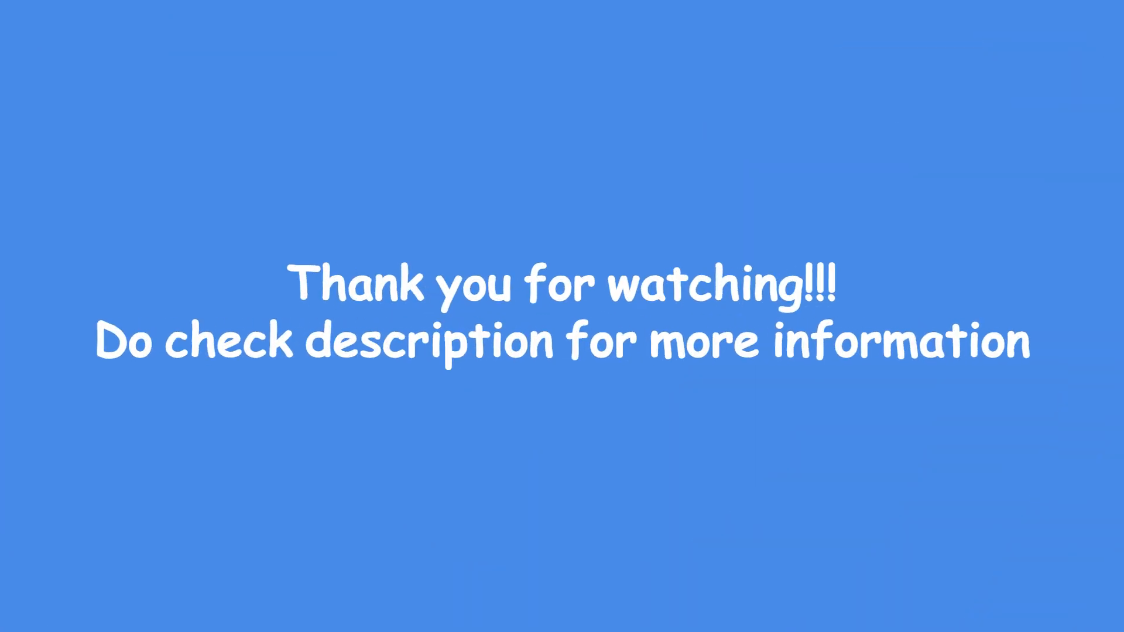